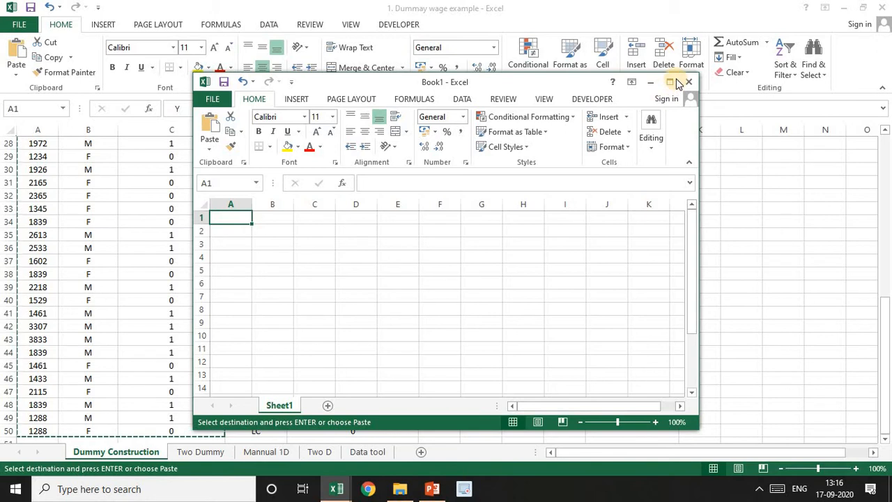
Paste the copied wage data into the new workbook at cell A1 and fit the column widths to the headers
click(669, 83)
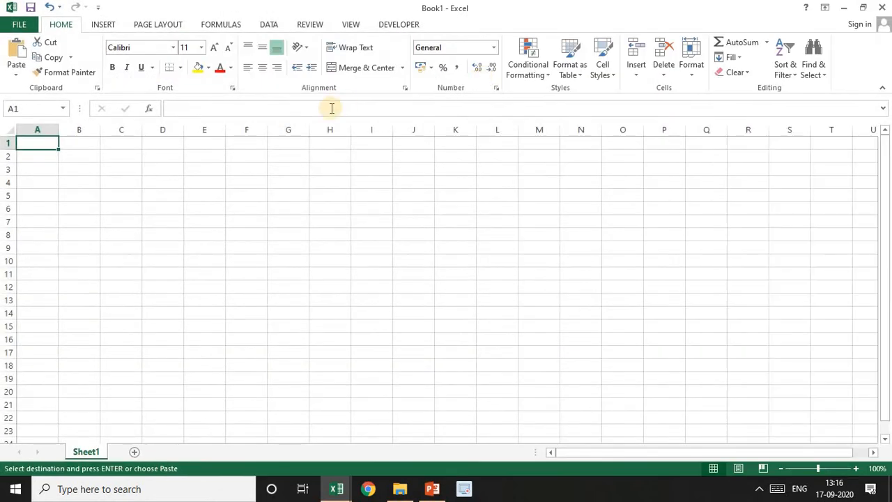
key(ctrl+v)
drag(100, 131, 209, 130)
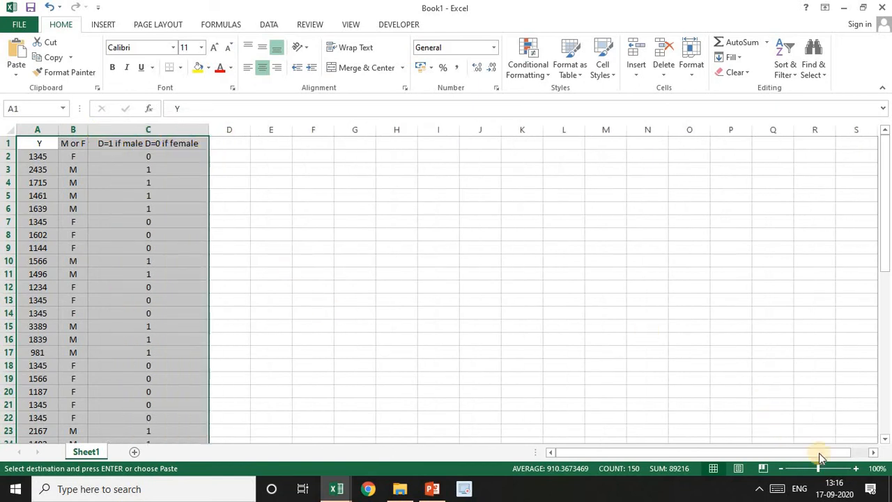
click(854, 467)
click(855, 467)
click(854, 467)
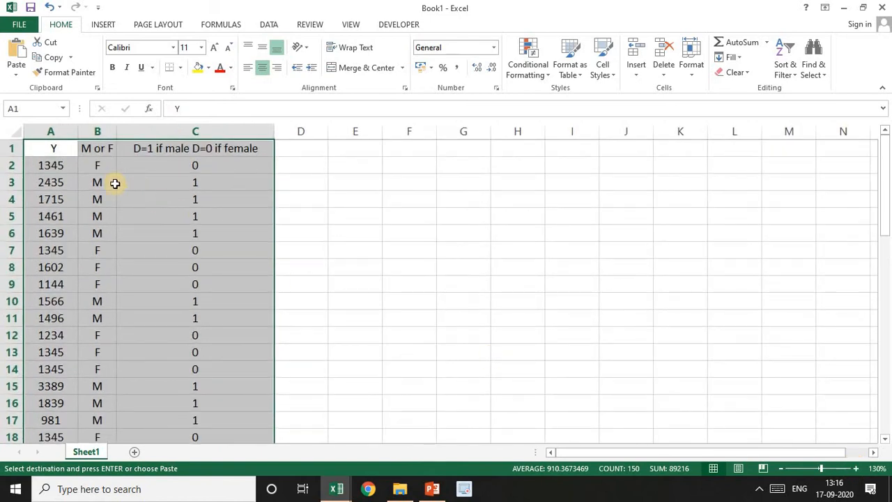
Insert a blank column before the Y column and give it the header "Sl no"
click(57, 158)
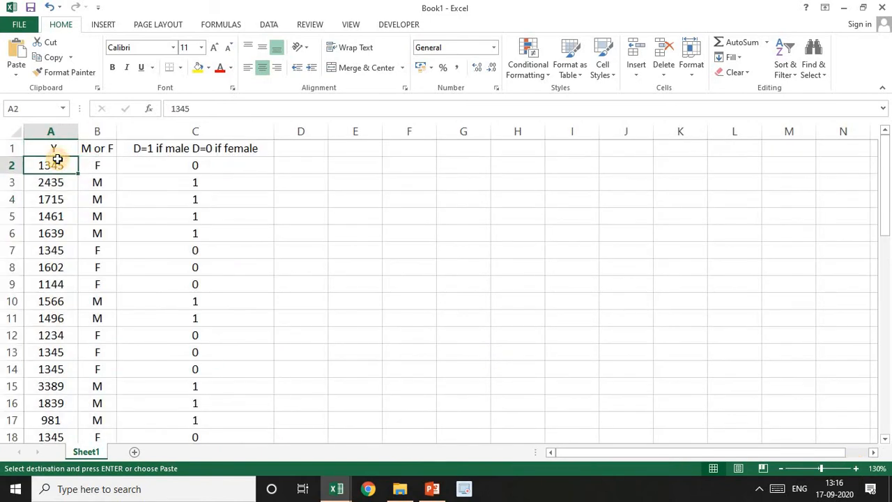
click(53, 130)
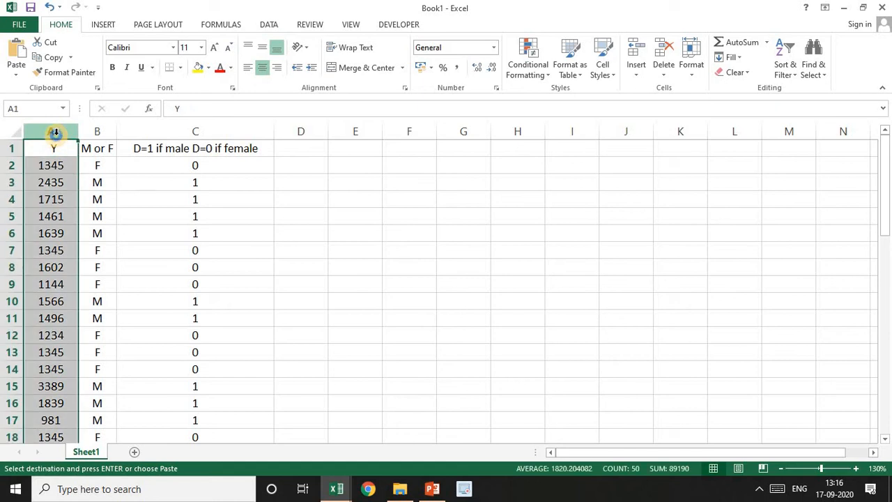
right_click(55, 133)
click(90, 227)
click(46, 149)
text(Sl)
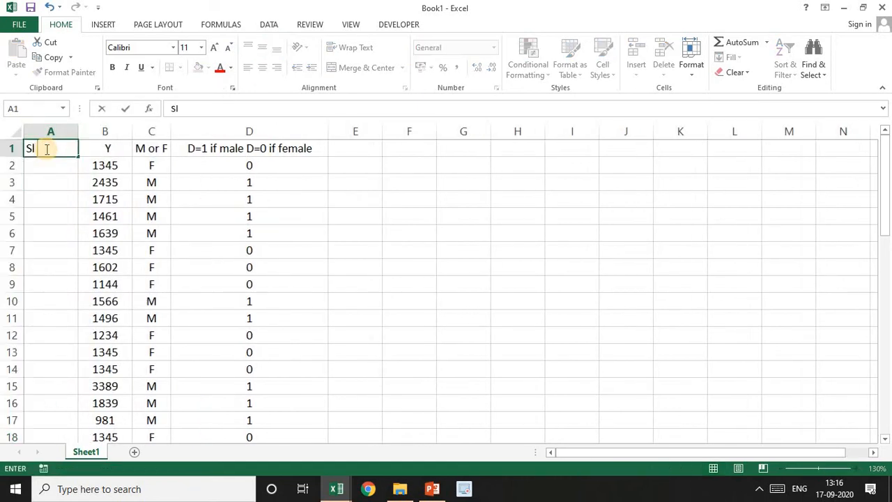
text( no)
key(Return)
Number the data rows in the Sl no column by entering 1 and 2 and filling the series down to the last record
text(1)
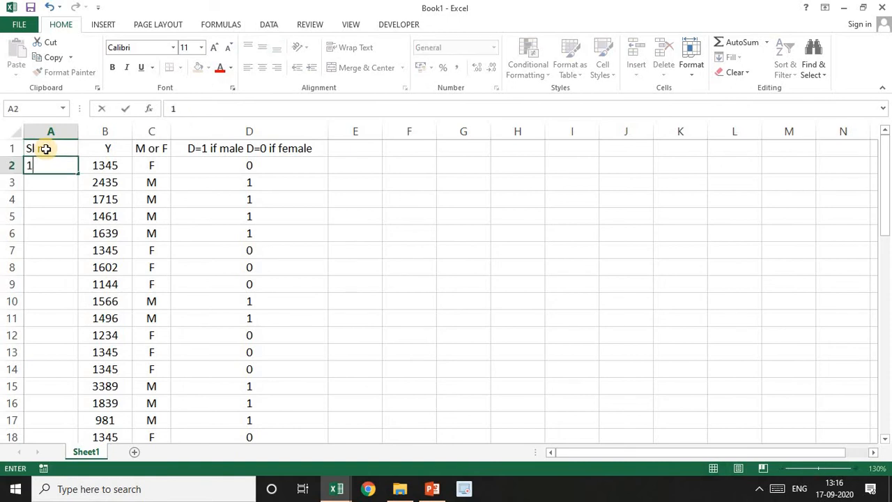
key(Return)
text(2)
key(Return)
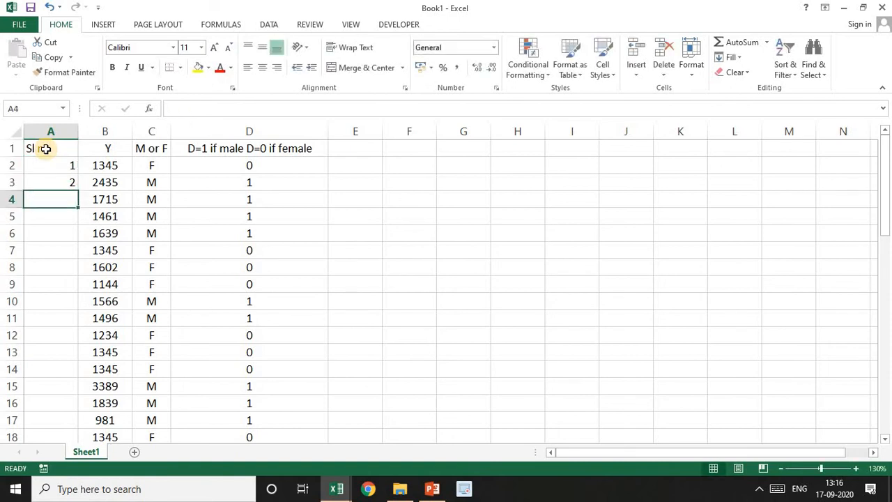
drag(61, 164, 66, 179)
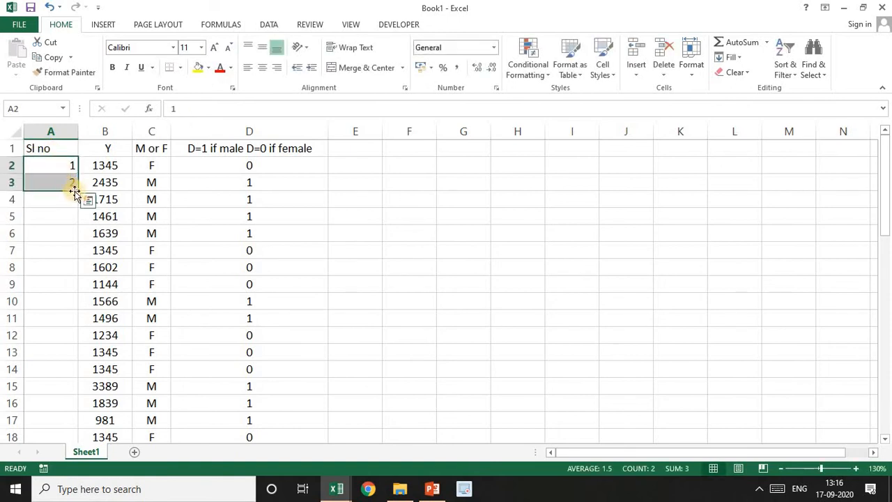
double_click(77, 193)
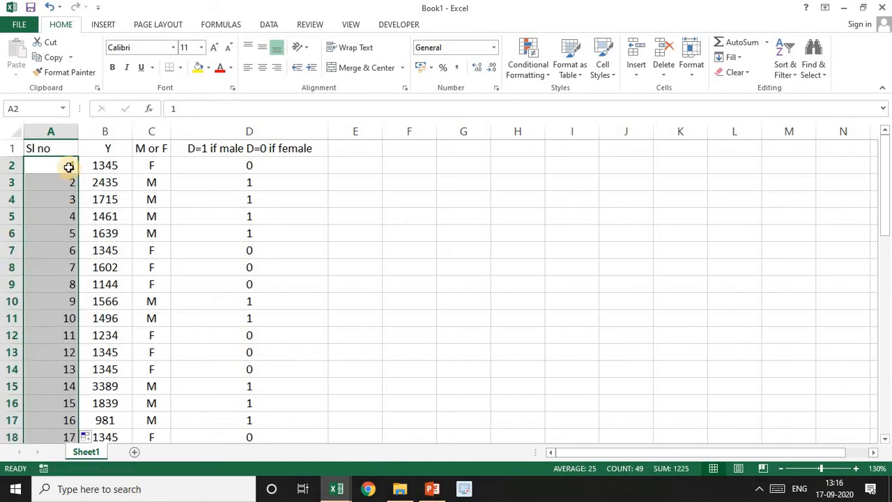
Check the serial numbers down to the last record, and center the contents of column A
click(69, 167)
key(ctrl+shift+Down)
key(ctrl+Up)
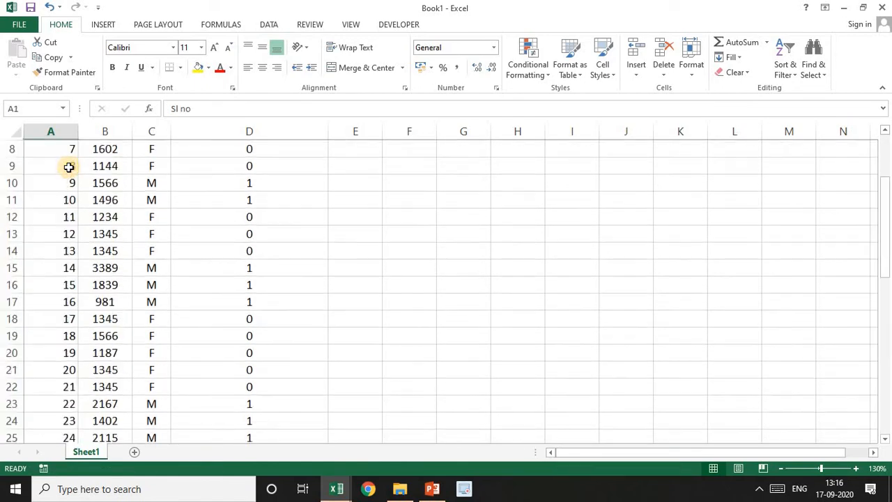
click(65, 131)
click(263, 70)
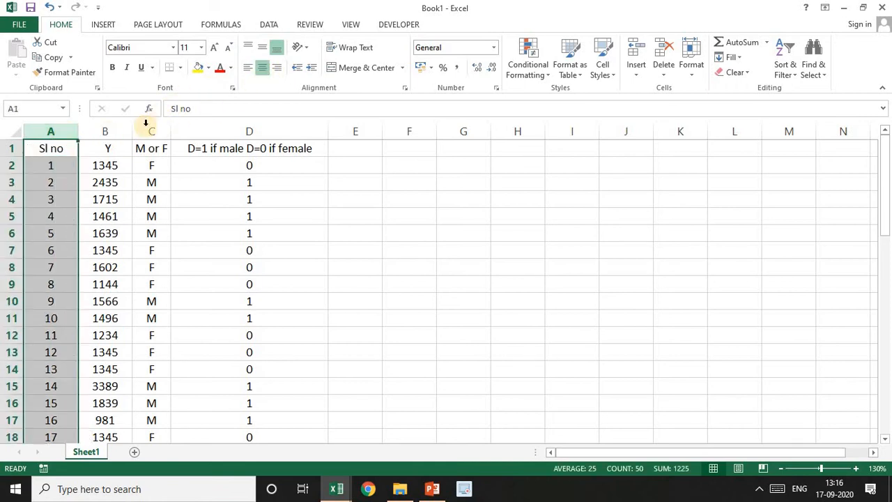
Examine the Y, gender and dummy values of the first two records
click(117, 162)
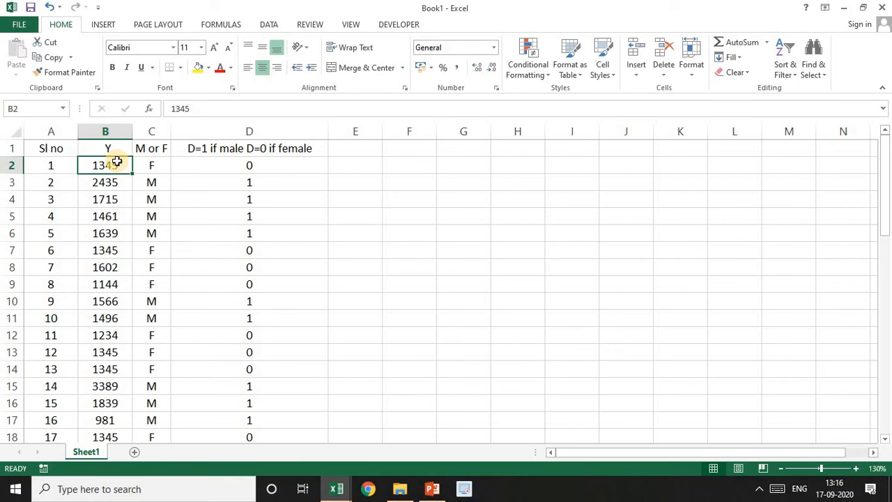
key(Right)
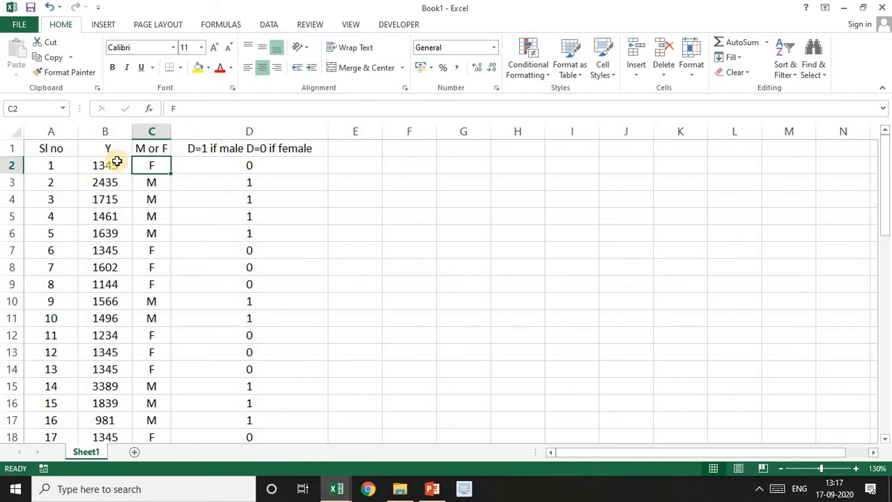
key(Right)
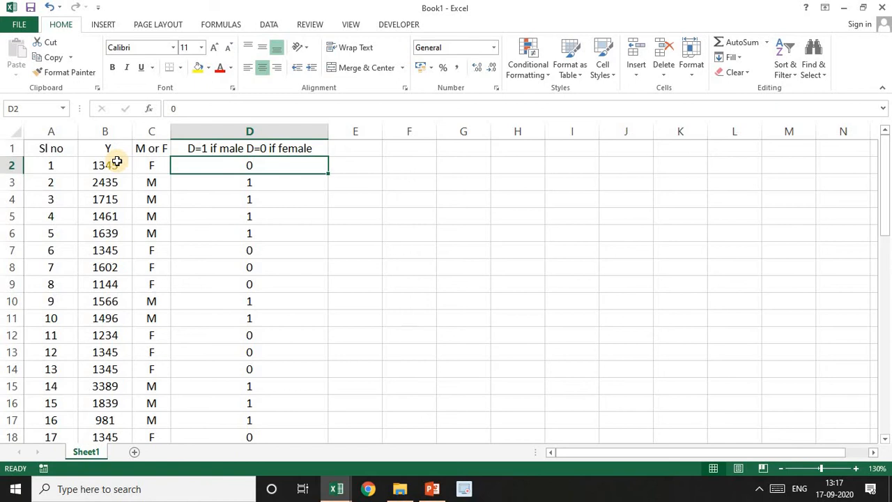
key(Left)
key(Left)
key(Down)
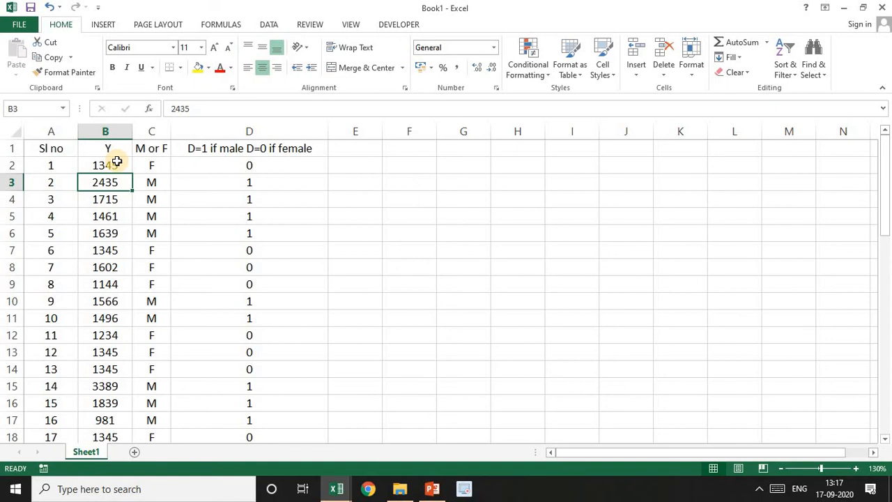
key(Right)
key(Right)
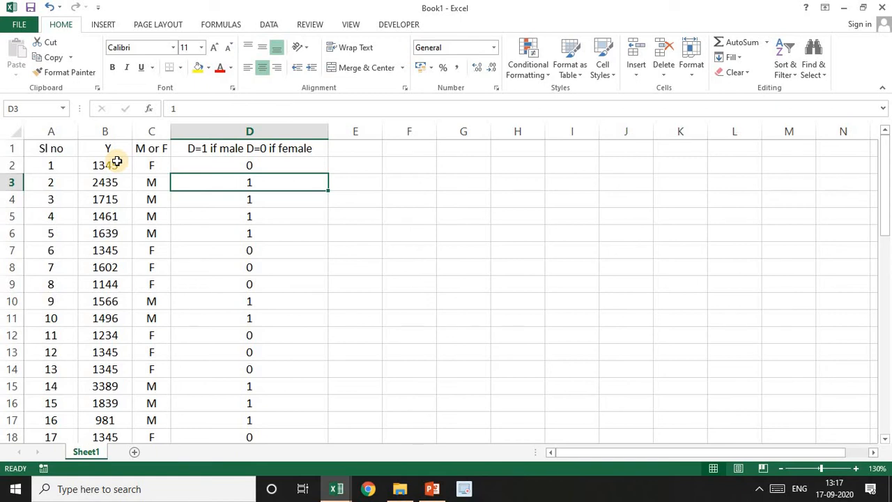
Look through the dummy values in column D down to the last record and return to the start of the data
key(Down)
key(Down)
key(Down)
key(Down)
key(Down)
key(Down)
key(Down)
key(Down)
key(Down)
key(Down)
key(Down)
key(Down)
key(Down)
key(Down)
key(Down)
key(Down)
key(Down)
key(Down)
key(Down)
key(Down)
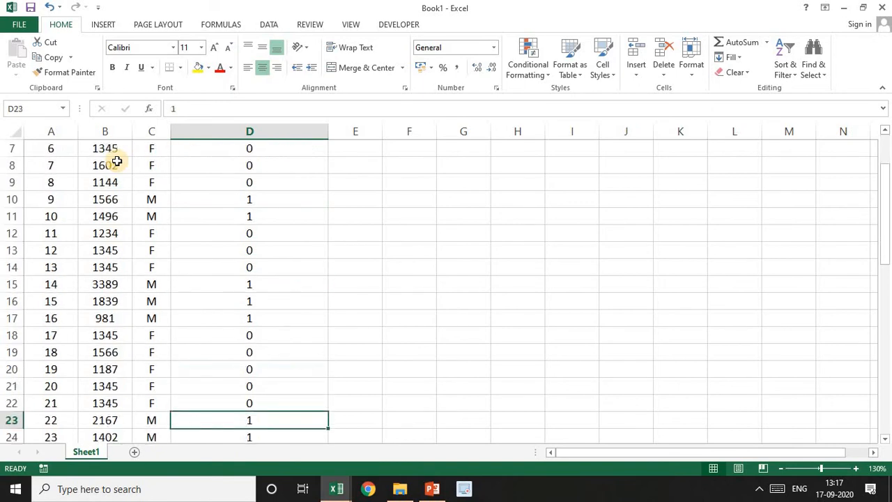
key(Down)
key(Down)
key(Down)
key(Down)
key(Down)
key(Down)
key(Down)
key(Down)
key(Down)
key(Down)
key(Down)
key(Down)
key(Down)
key(Down)
key(Up)
key(Up)
key(Up)
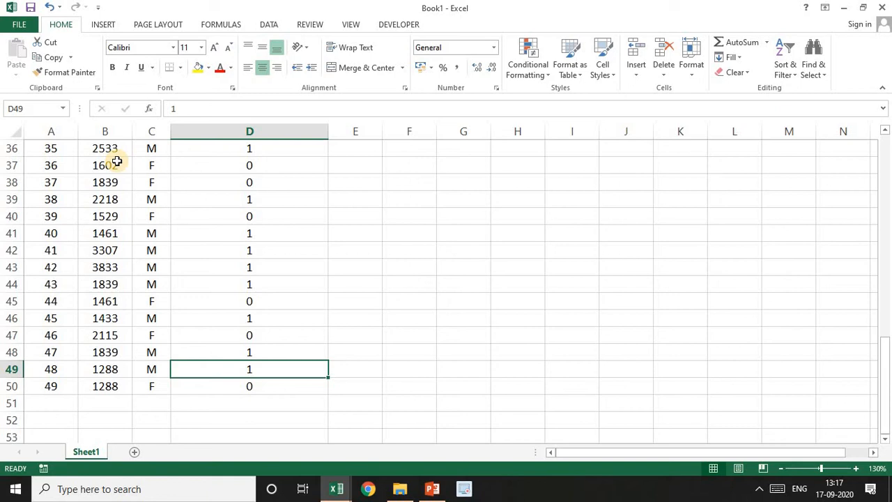
drag(888, 358, 889, 144)
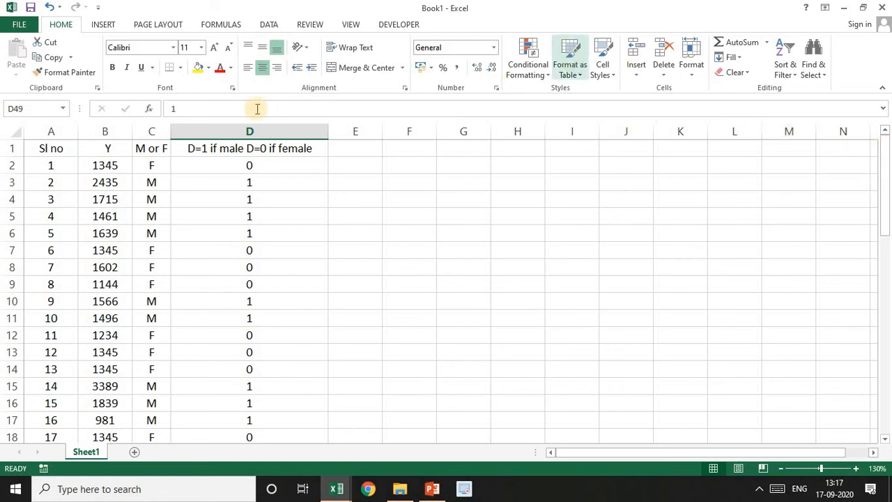
Turn on filtering for the header row A1:D1
drag(51, 146, 251, 141)
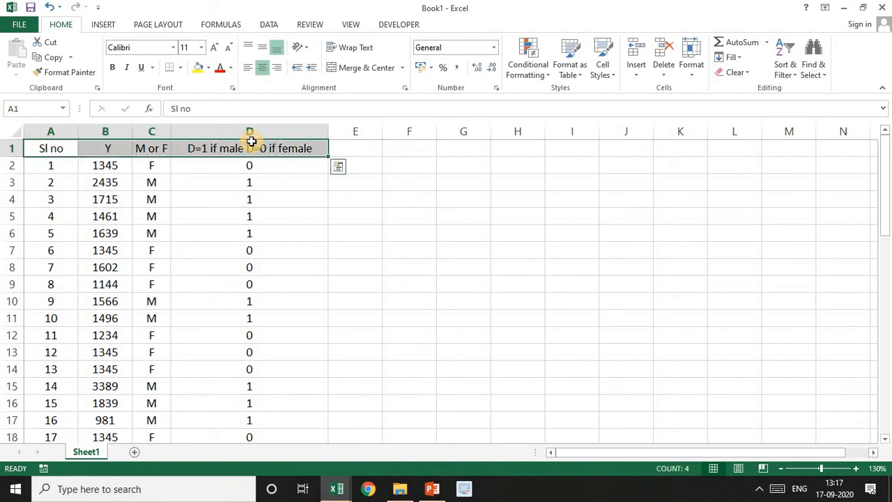
click(270, 27)
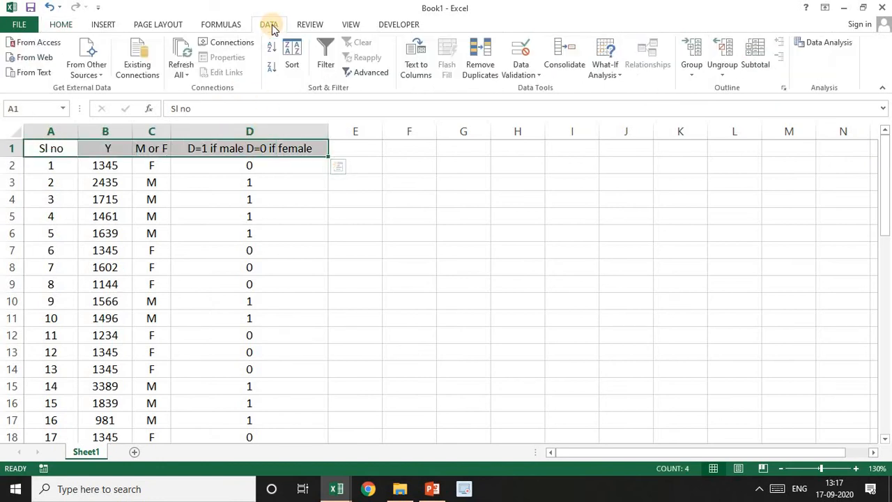
click(323, 52)
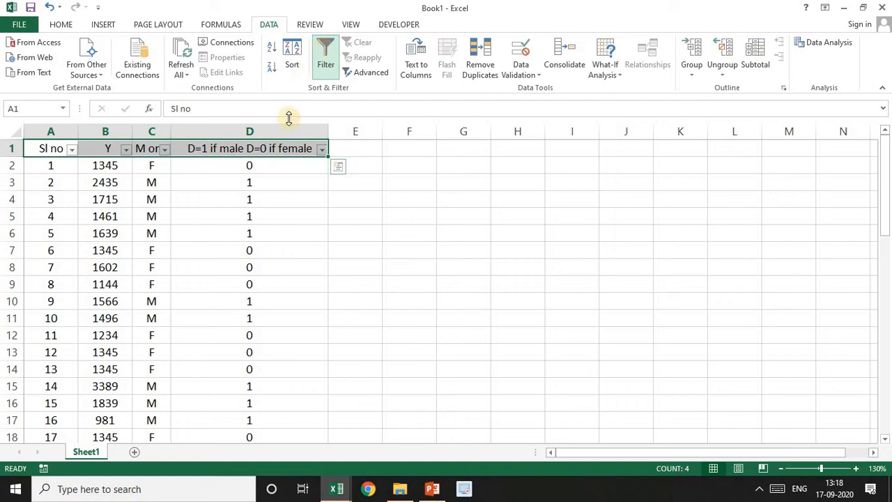
click(321, 149)
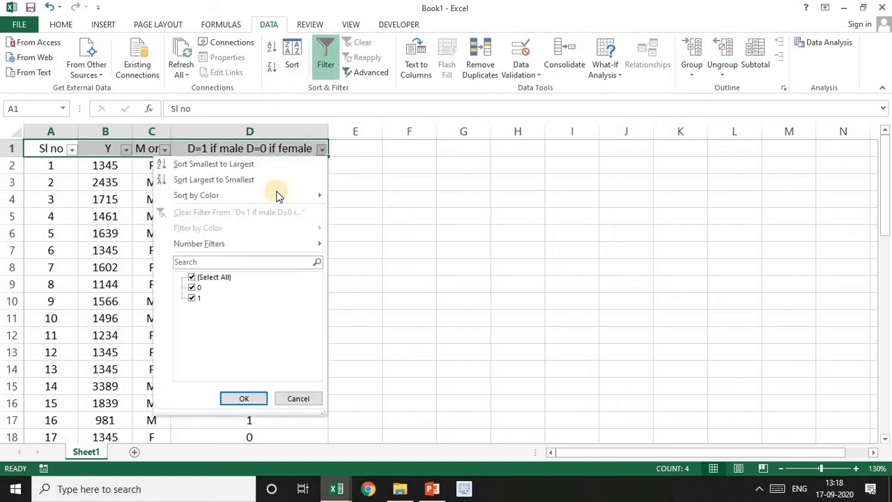
click(191, 276)
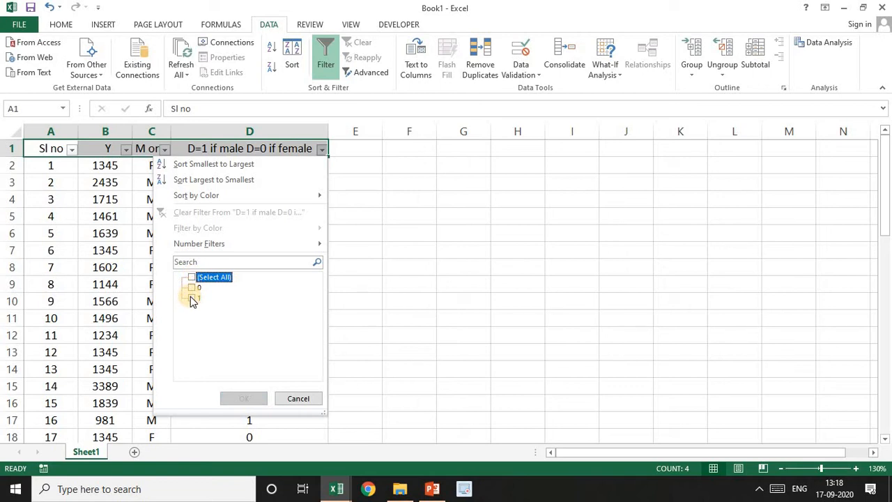
click(192, 297)
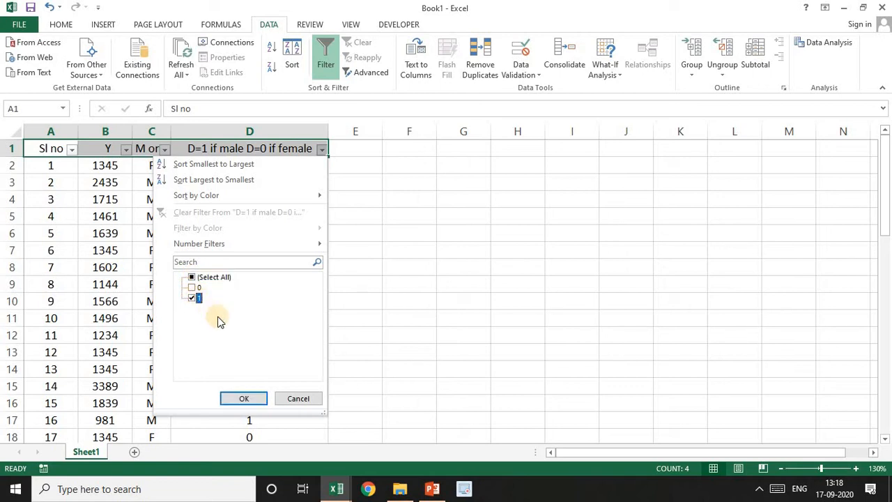
click(322, 149)
Filter the "D=1 if male D=0 if female" column to show only the records with value 1
click(322, 149)
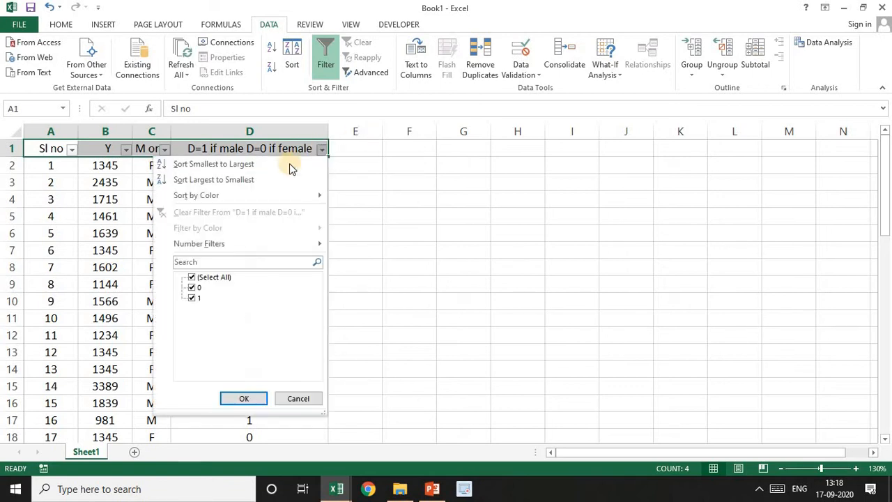
click(193, 278)
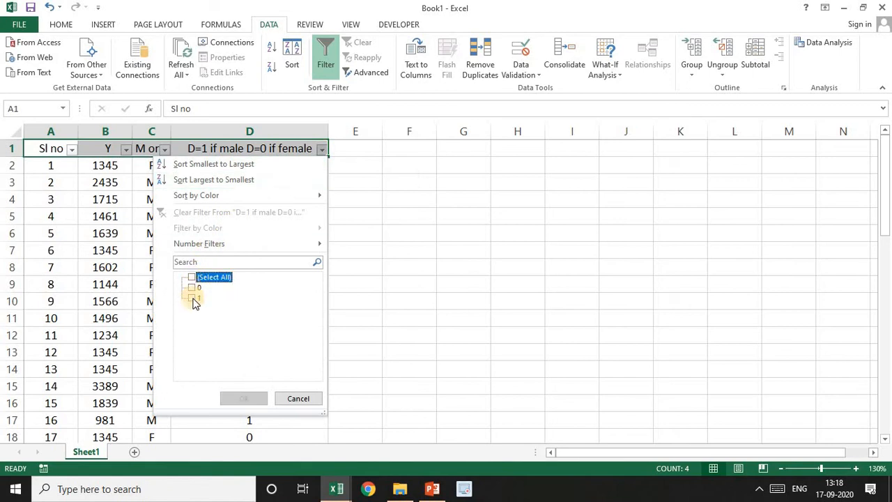
click(192, 298)
click(244, 397)
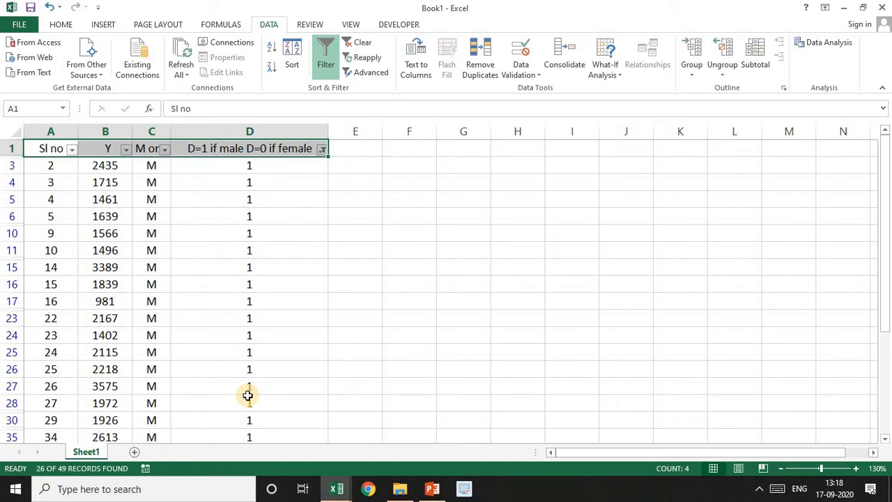
Check the dummy and gender columns of the filtered records down to the last row
click(247, 172)
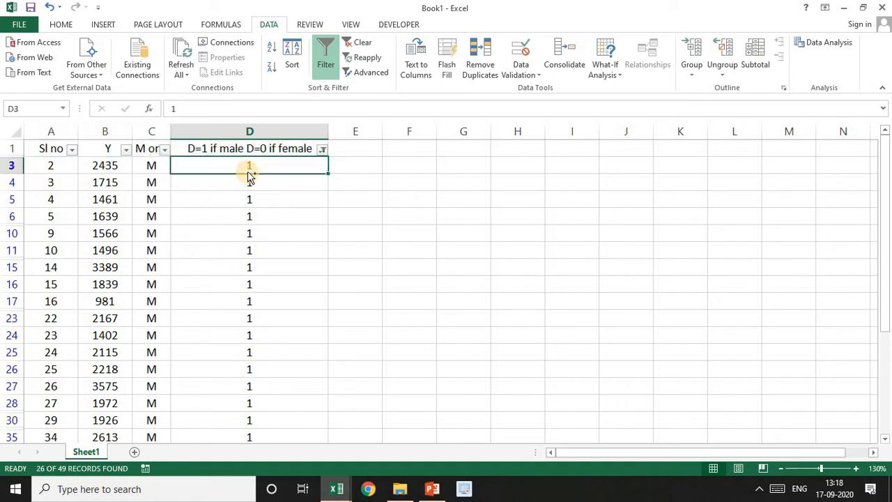
key(ctrl+shift+Down)
key(ctrl+Up)
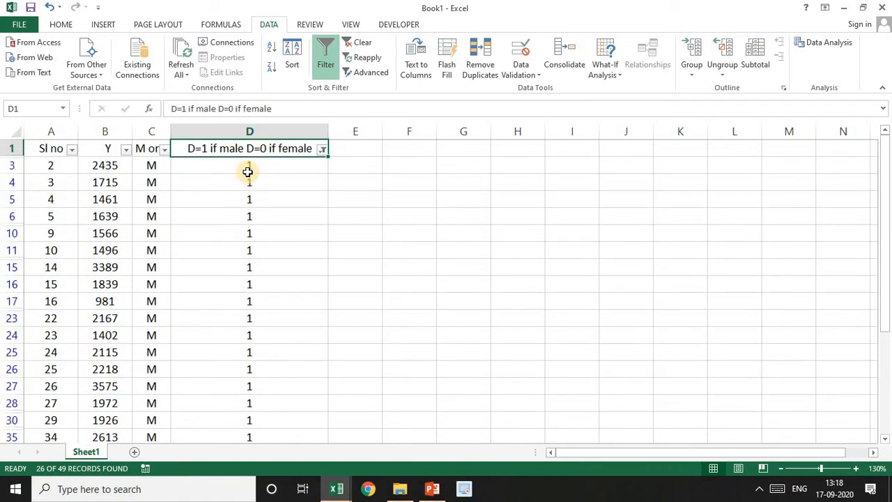
click(247, 172)
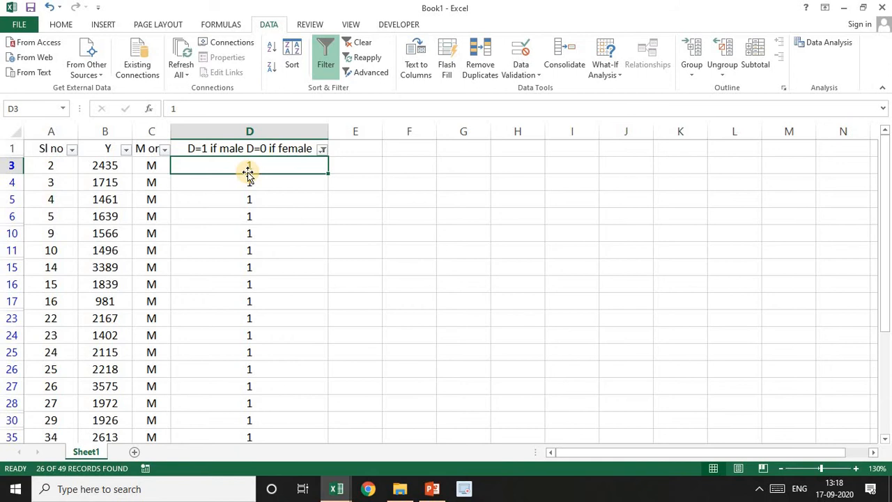
click(161, 167)
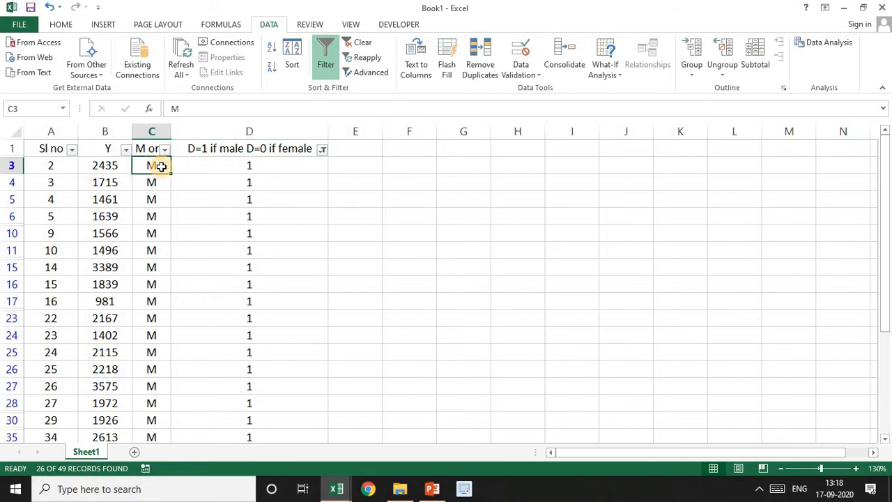
key(Down)
key(Down)
key(Down)
key(Down)
key(Down)
key(Down)
key(Down)
key(Down)
key(Down)
key(Down)
key(Down)
key(Down)
key(Down)
key(Down)
key(Down)
key(Down)
key(Down)
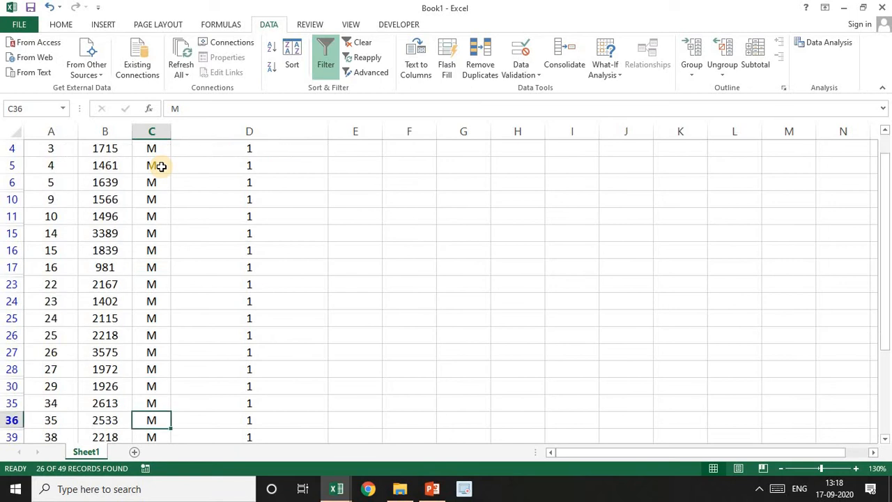
key(Down)
key(Down)
key(Down)
key(Down)
key(Down)
key(Down)
key(Down)
key(Down)
key(Down)
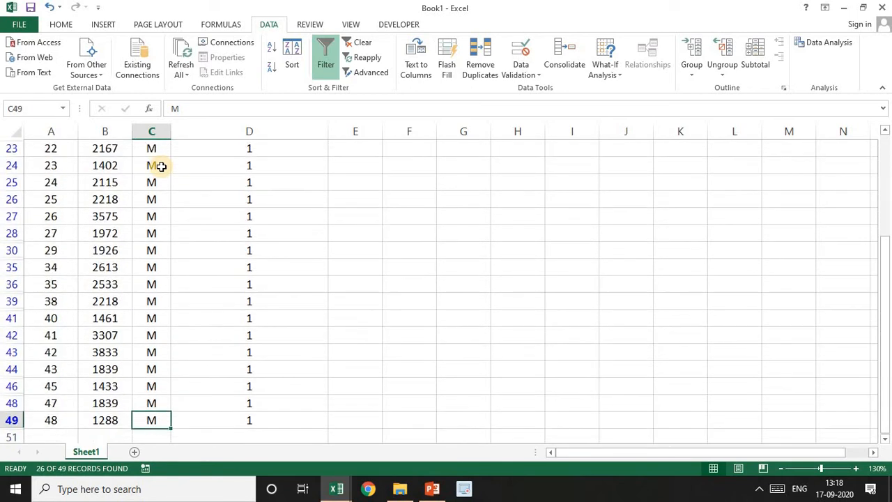
Label cell I1 "Averg of males" and widen column I so the label fits
key(Up)
key(Up)
key(Up)
key(Up)
key(Up)
key(Up)
key(Up)
key(Up)
key(Up)
key(Up)
key(Up)
key(Up)
key(Up)
key(Up)
key(Up)
key(Up)
key(Up)
key(Up)
key(Up)
key(Up)
key(Up)
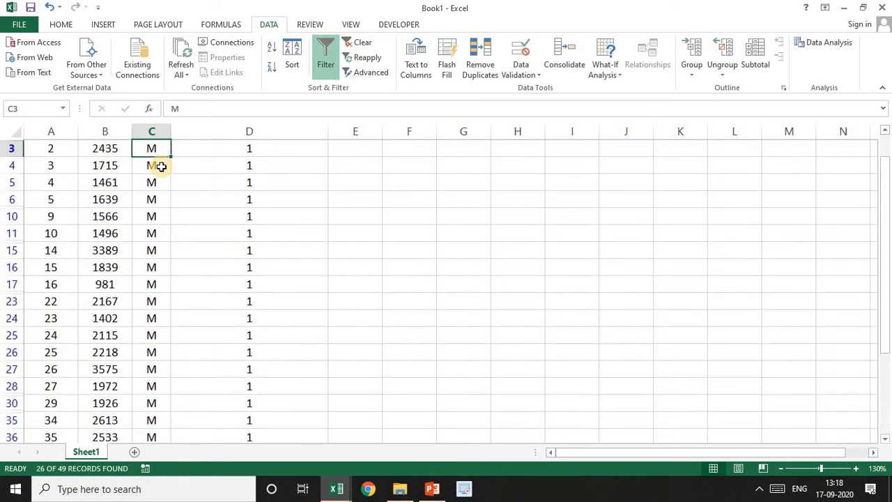
click(564, 132)
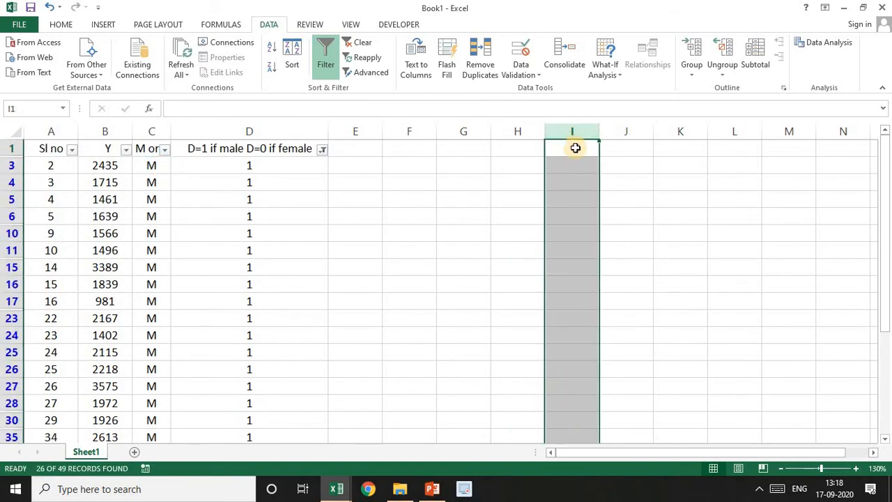
double_click(573, 146)
text(Averg)
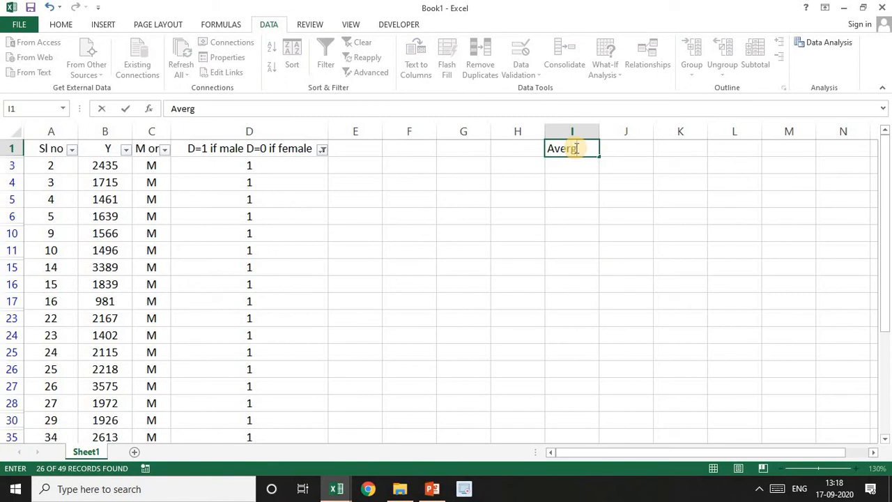
text( of males)
click(672, 198)
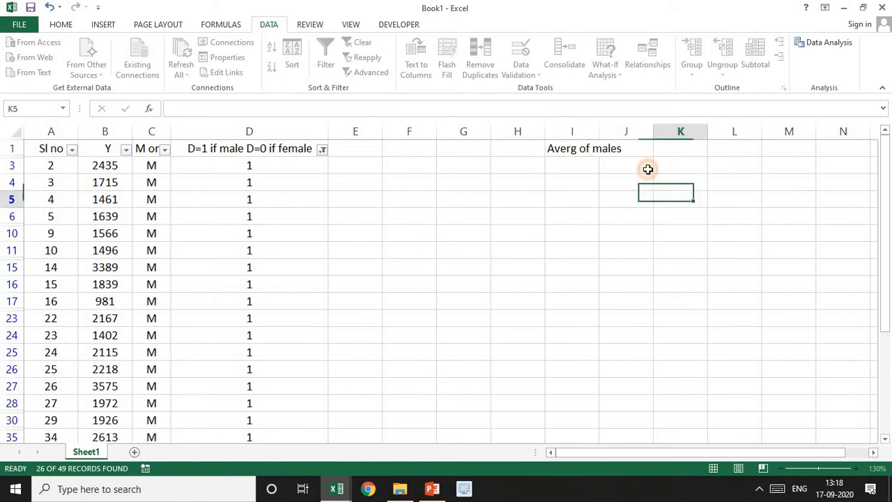
click(607, 132)
drag(599, 131, 628, 143)
Calculate the average of the filtered males' Y values in J1 with =AVERAGE(B3:B49)
click(648, 147)
text(=ave)
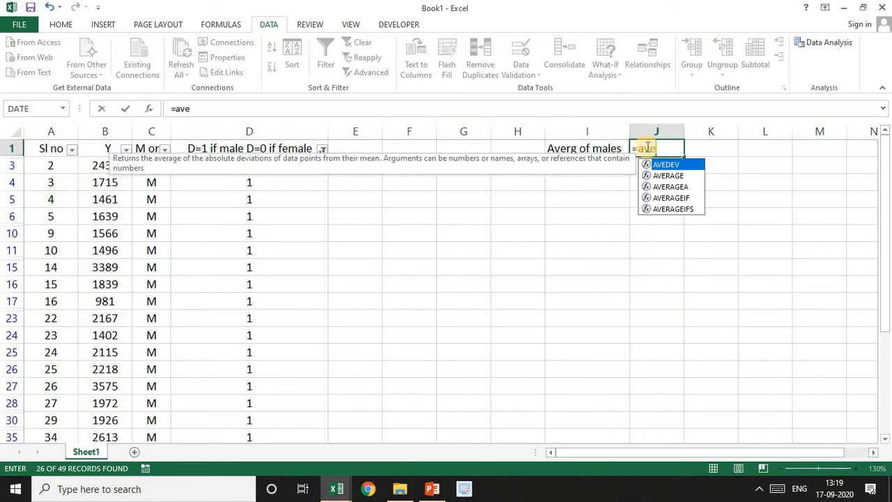
double_click(670, 176)
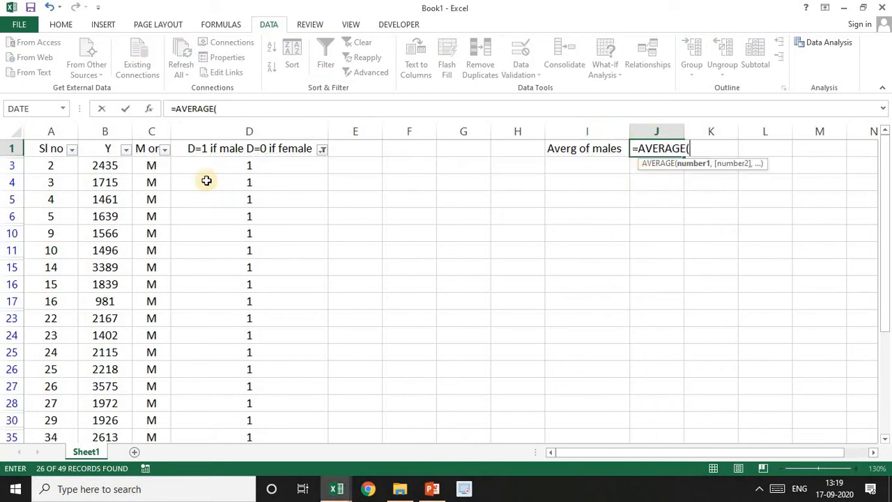
click(105, 164)
scroll(105, 163, down, 1)
key(Return)
key(Up)
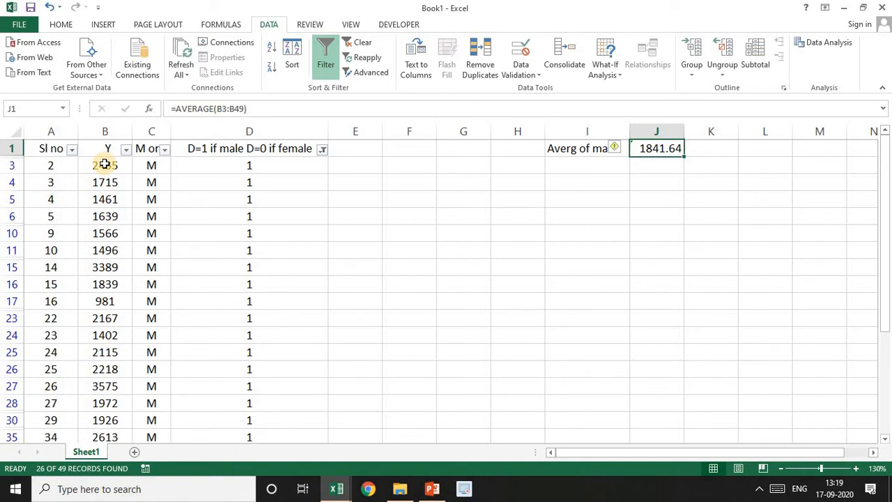
Label cell I3 "Averg of female", below the males' average label
key(Return)
key(Left)
text(Aver)
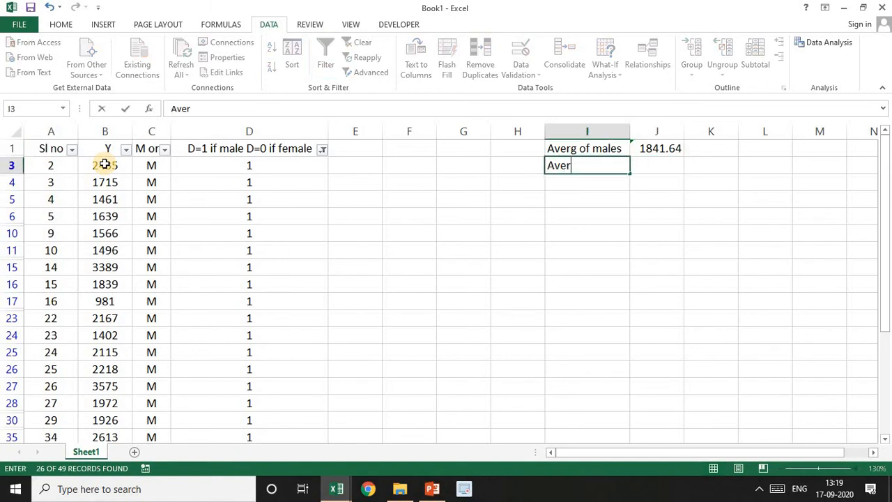
text(g of female)
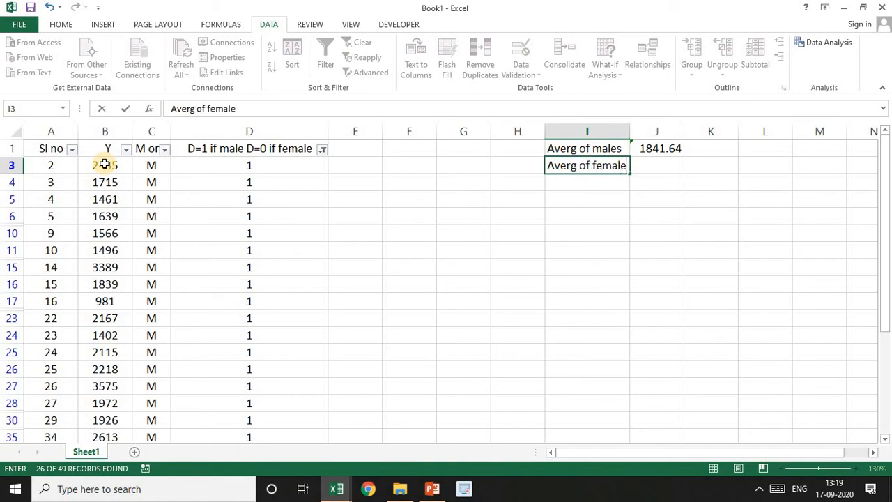
key(Tab)
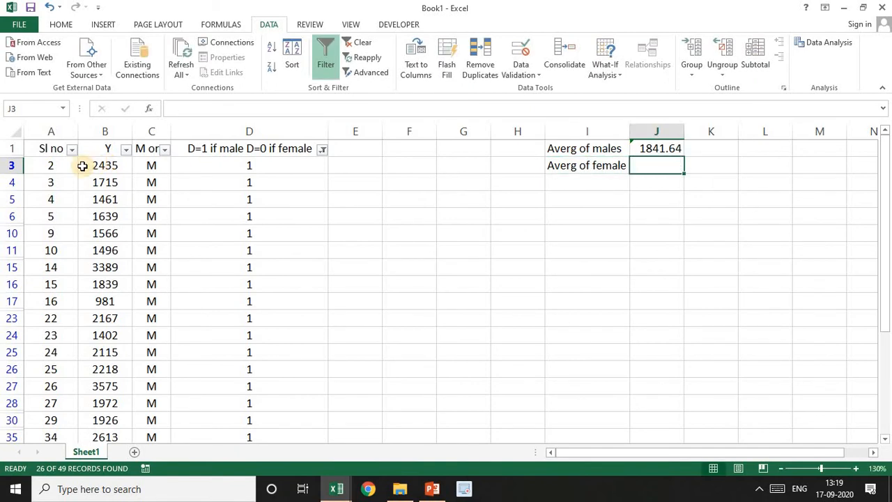
Change the filter on the "D=1 if male D=0 if female" column to show only the records with value 0
click(323, 149)
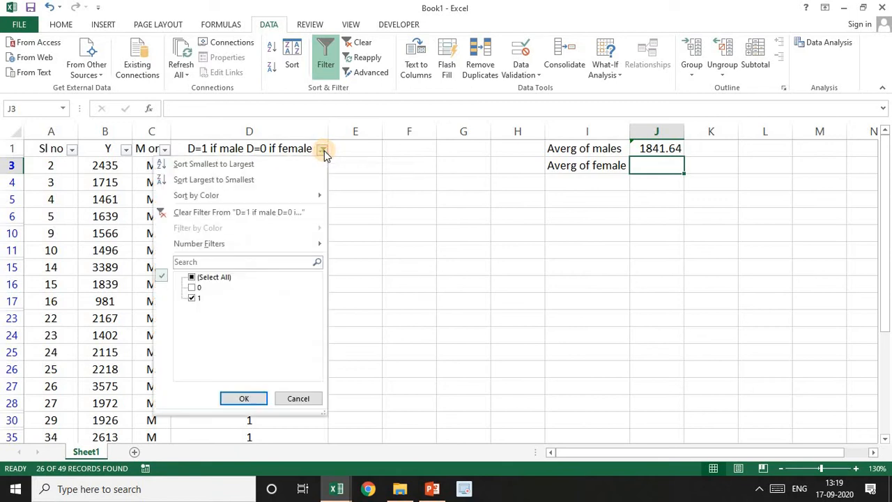
click(191, 298)
click(191, 288)
click(241, 397)
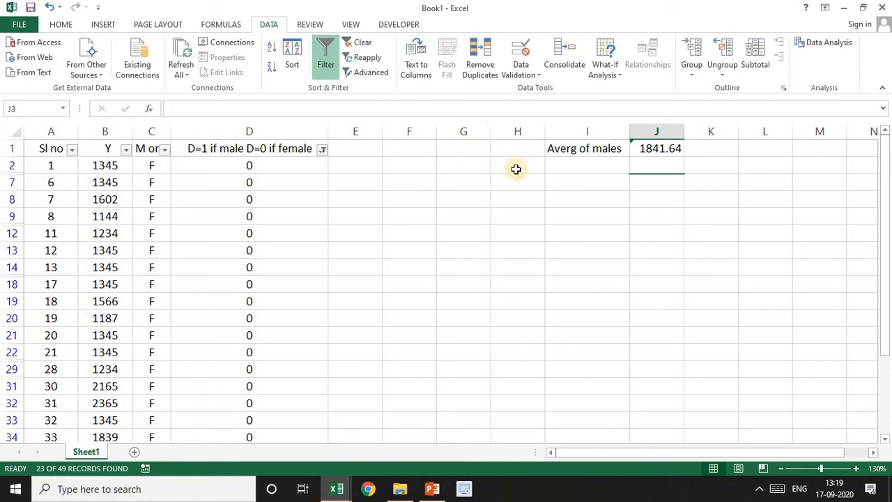
Try to calculate the average of the filtered females' Y values in K1 with =AVERAGE(B2:B50)
click(603, 163)
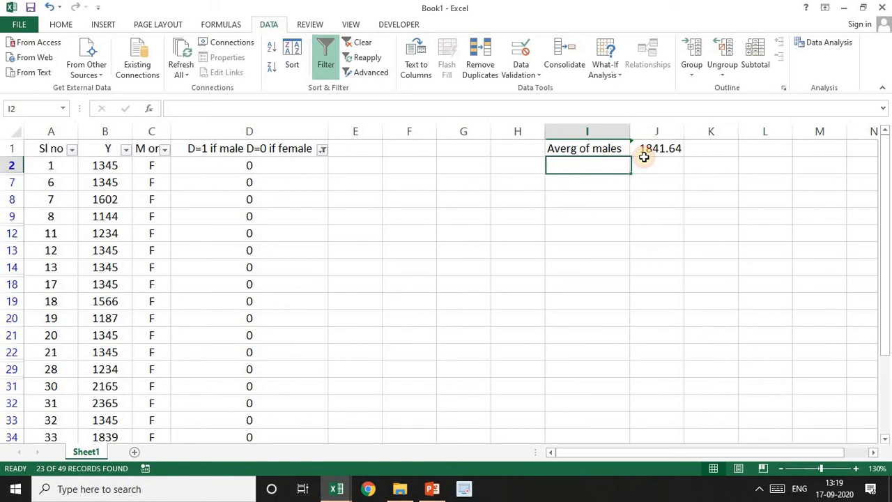
click(705, 151)
text(=)
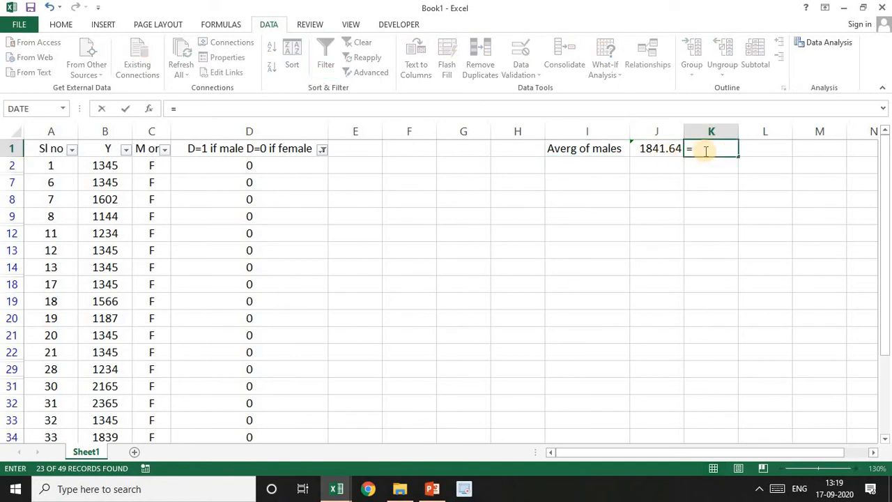
text(aver)
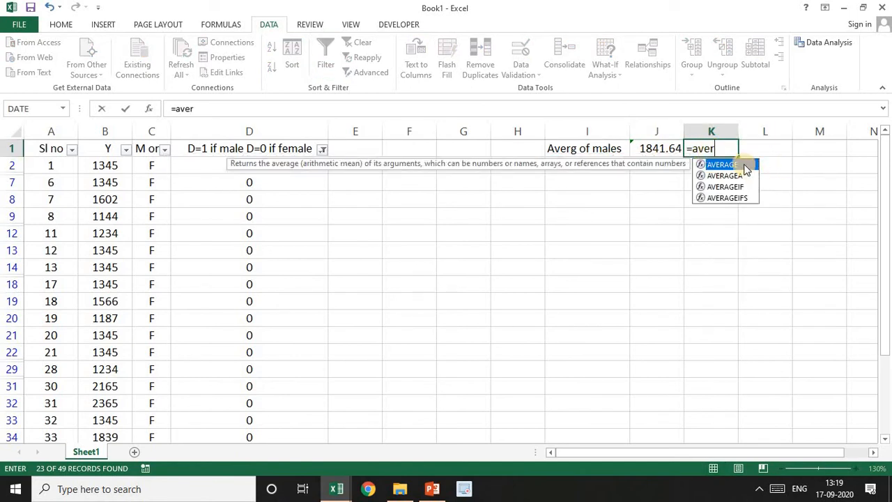
double_click(744, 166)
click(112, 165)
key(ctrl+shift+Down)
key(Return)
key(Up)
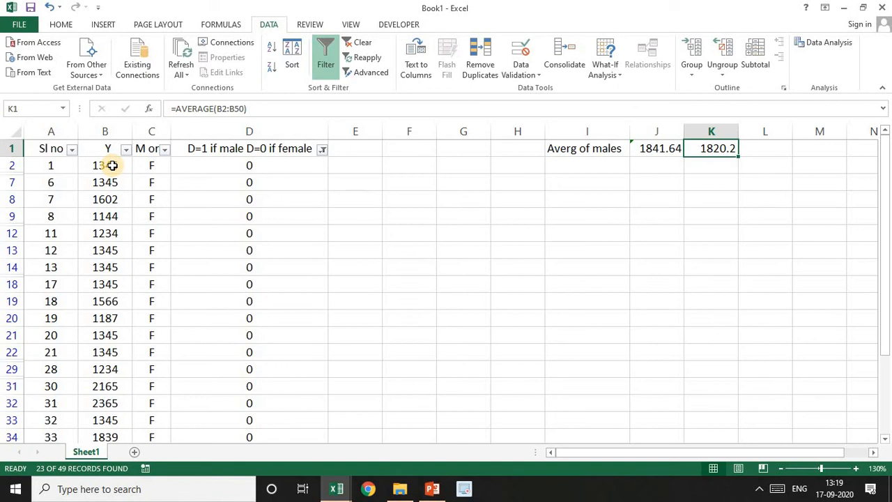
Select the visible female Y values from B2 to B50 to read their average
click(112, 166)
drag(113, 165, 120, 401)
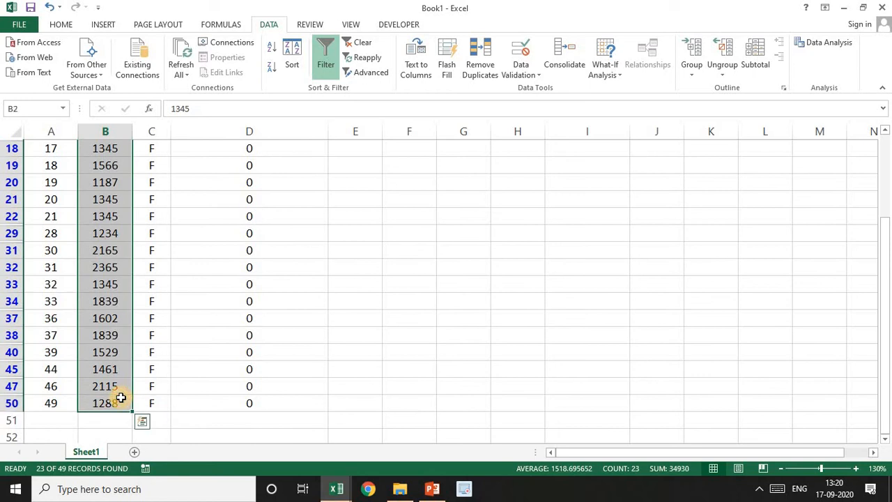
drag(887, 319, 887, 142)
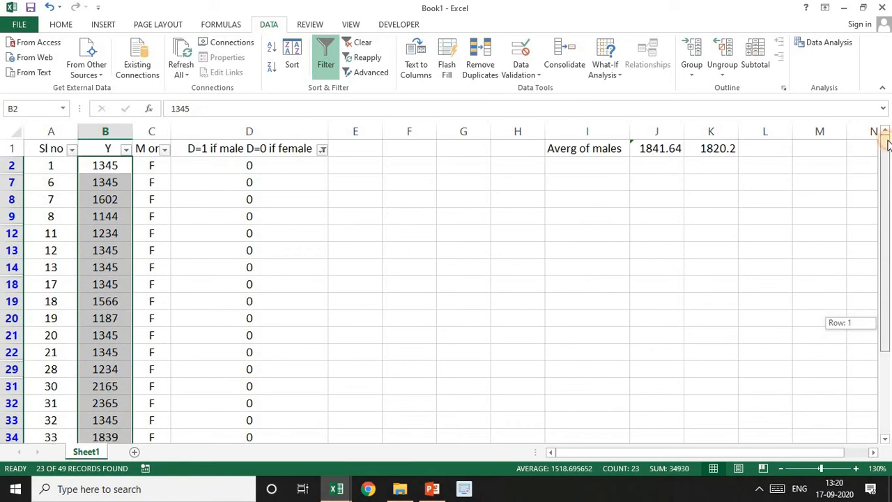
Try to enter the females' average in K1 and undo the accidental formula in B2
click(714, 147)
text(1)
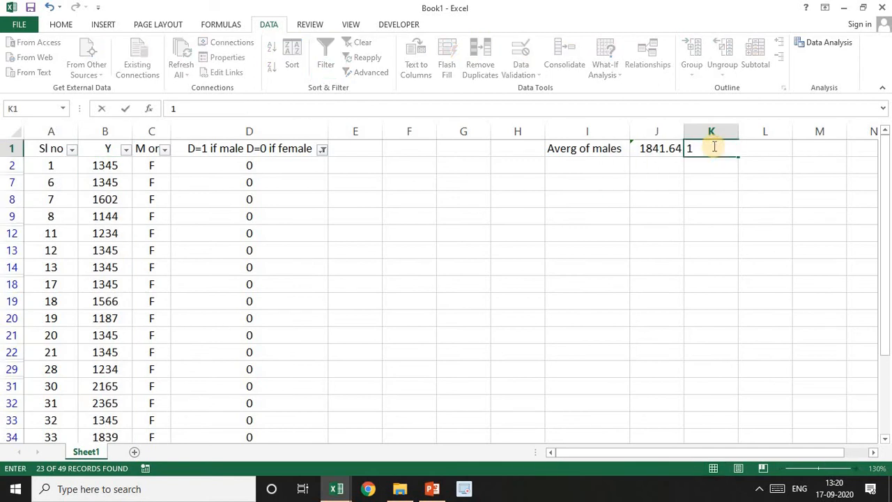
drag(112, 165, 115, 420)
drag(885, 341, 889, 45)
click(663, 216)
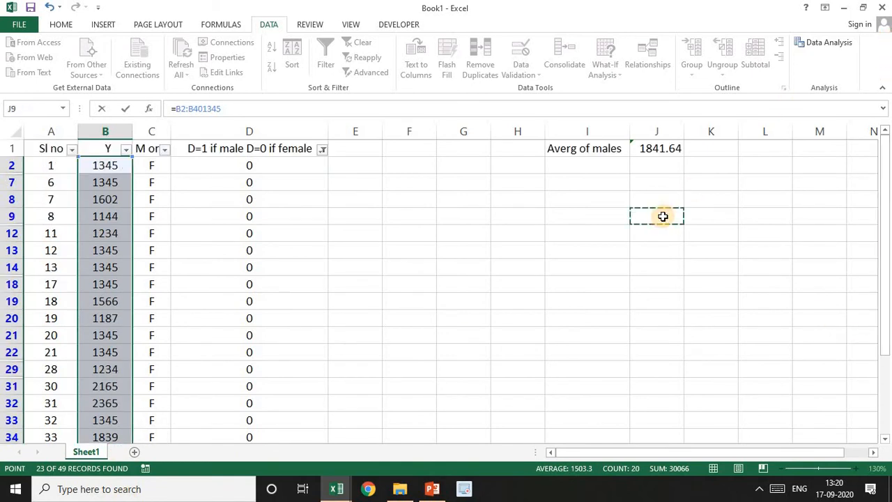
key(Return)
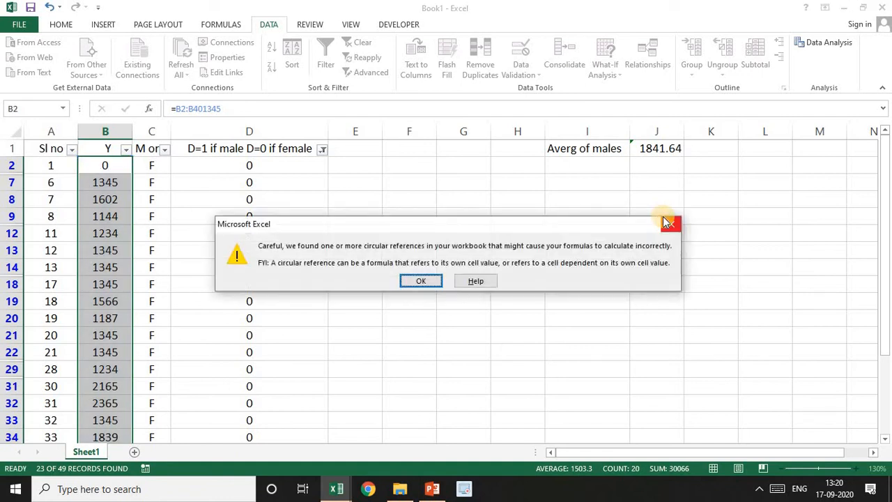
key(Return)
key(Return)
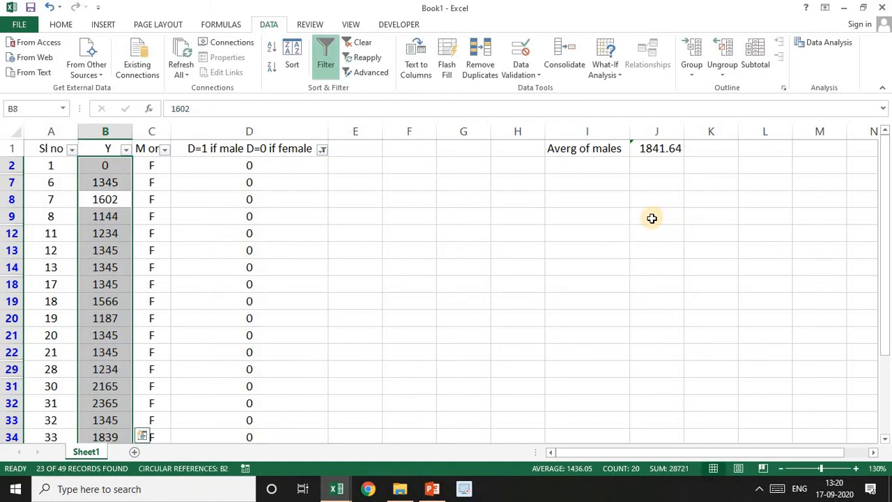
click(652, 219)
key(ctrl+z)
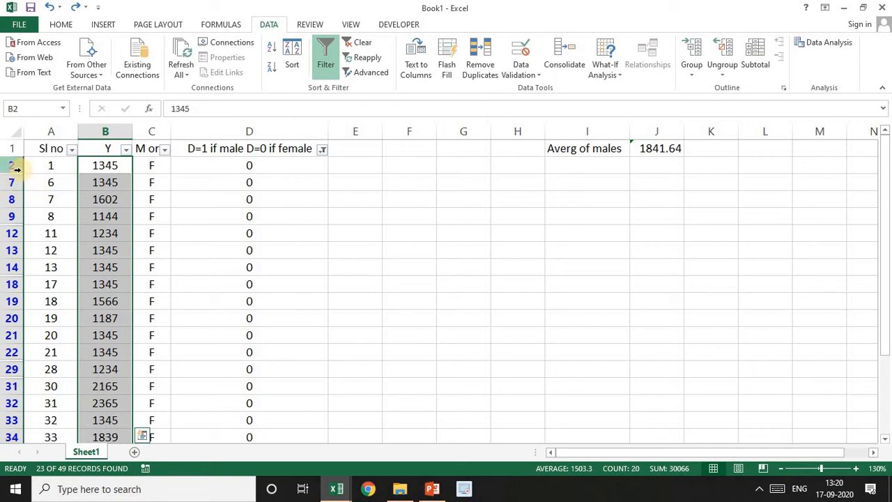
Add an AutoSum average of B2:B50 below the Y column and move it to cell K34
click(99, 163)
key(ctrl+shift+Down)
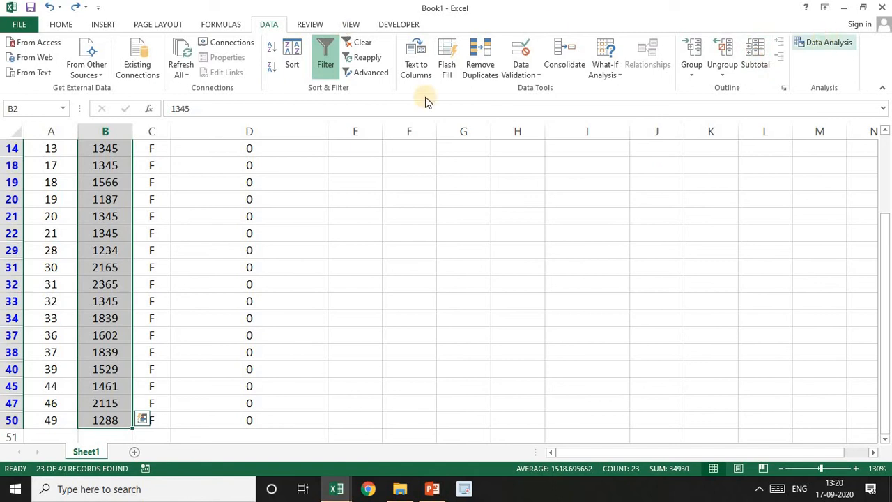
click(70, 26)
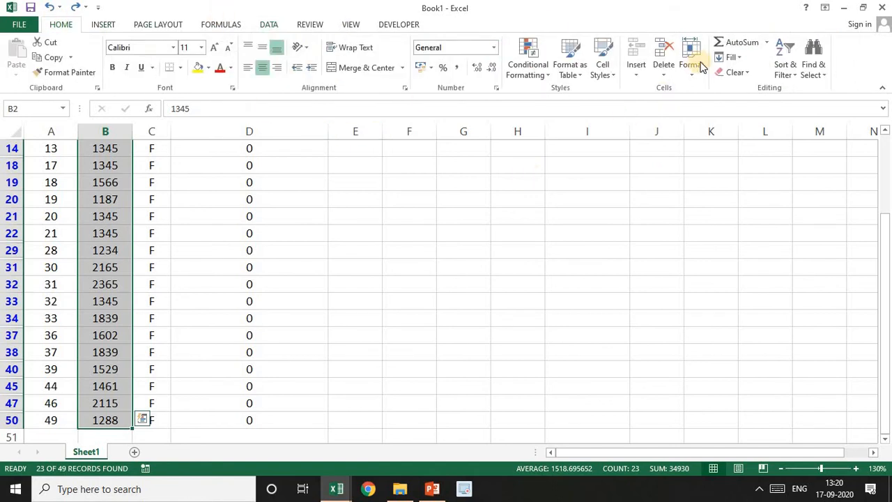
click(767, 43)
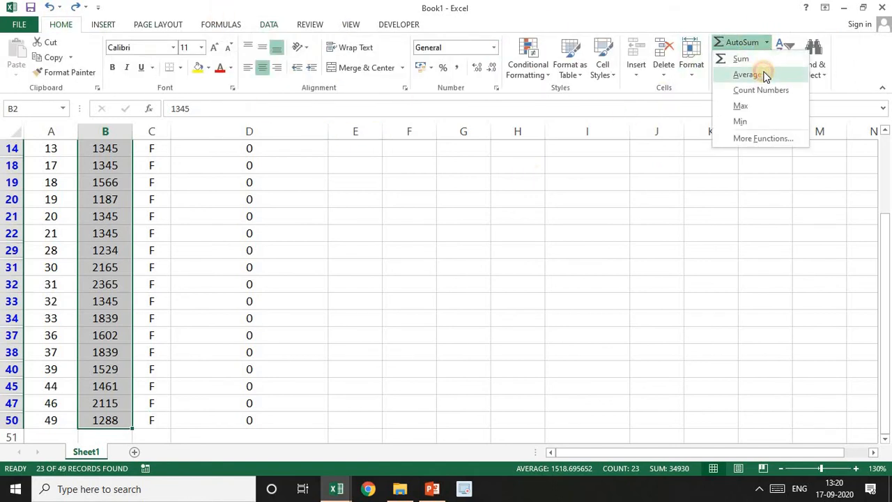
click(762, 75)
drag(884, 175, 883, 352)
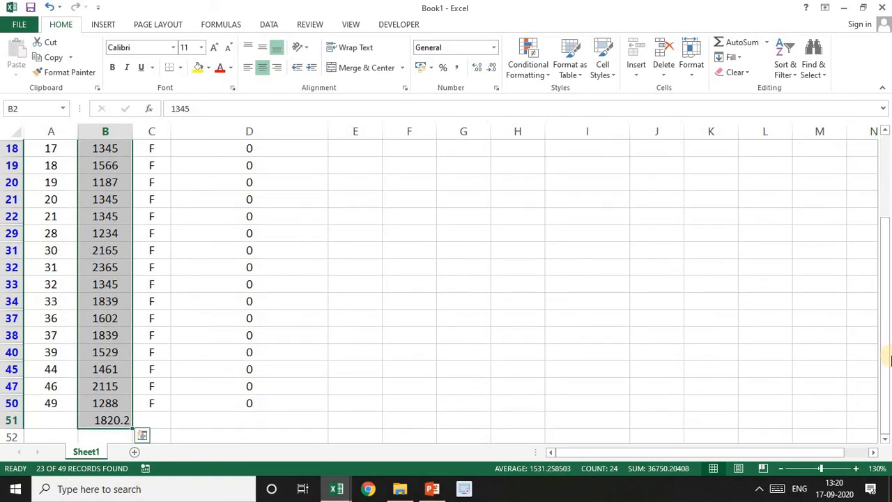
click(124, 420)
drag(506, 376, 712, 301)
drag(885, 299, 886, 82)
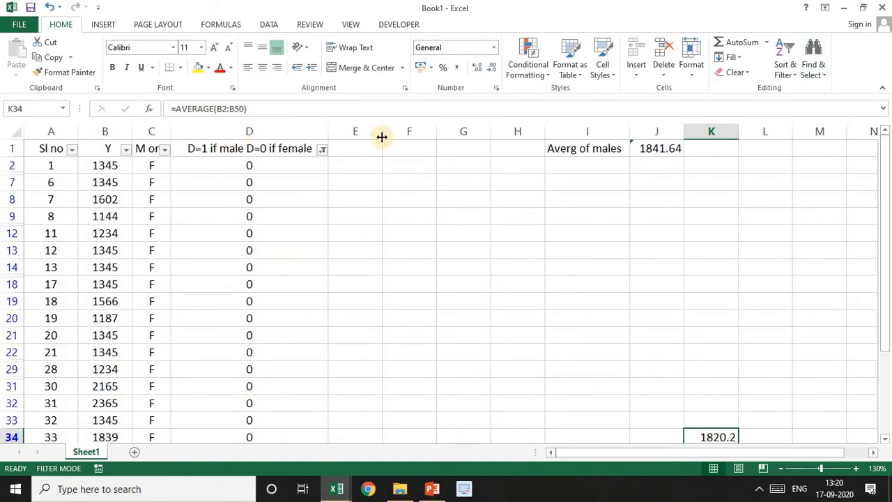
Select the visible Y values B2:B50 to read their average and enter 1518.6 in K1
drag(112, 161, 110, 400)
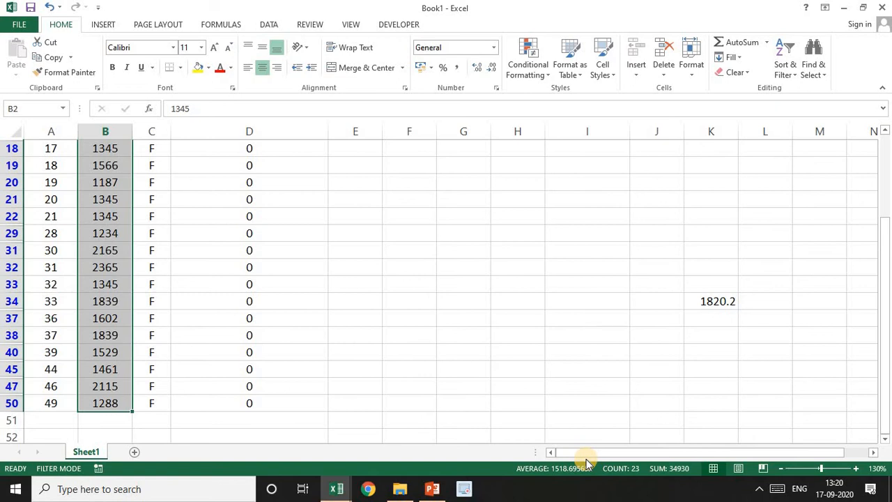
drag(885, 352, 886, 201)
click(724, 150)
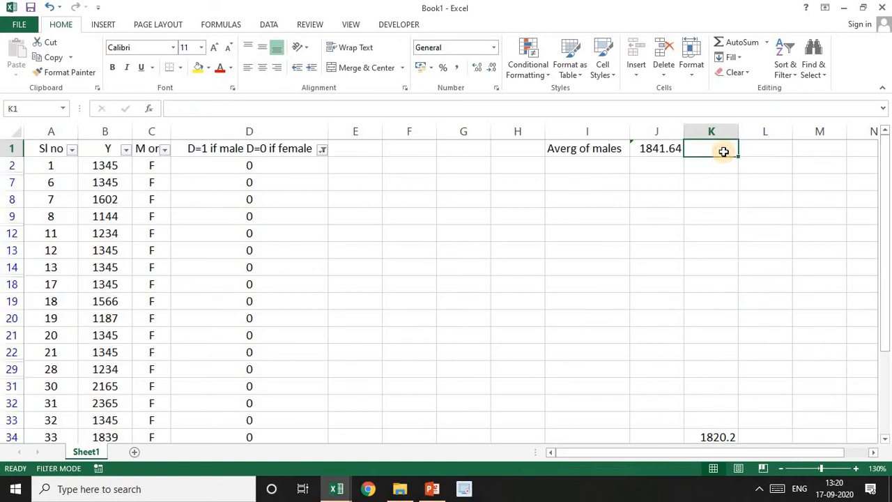
text(1518.6)
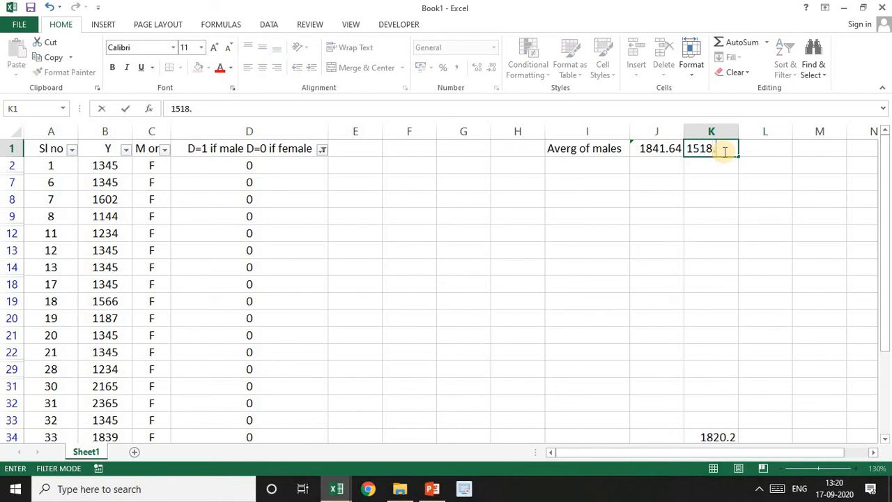
click(103, 165)
Recheck the average of the visible female Y values by selecting B2:B50
key(ctrl+shift+Down)
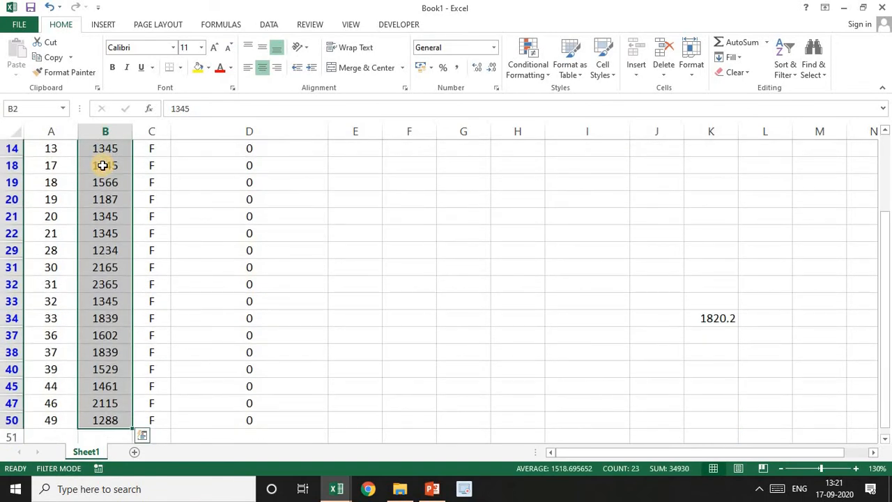
key(ctrl+Up)
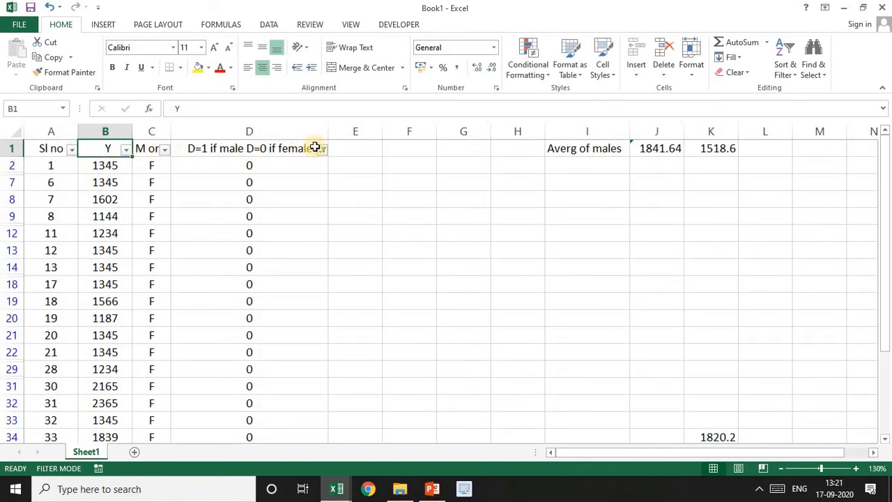
click(102, 161)
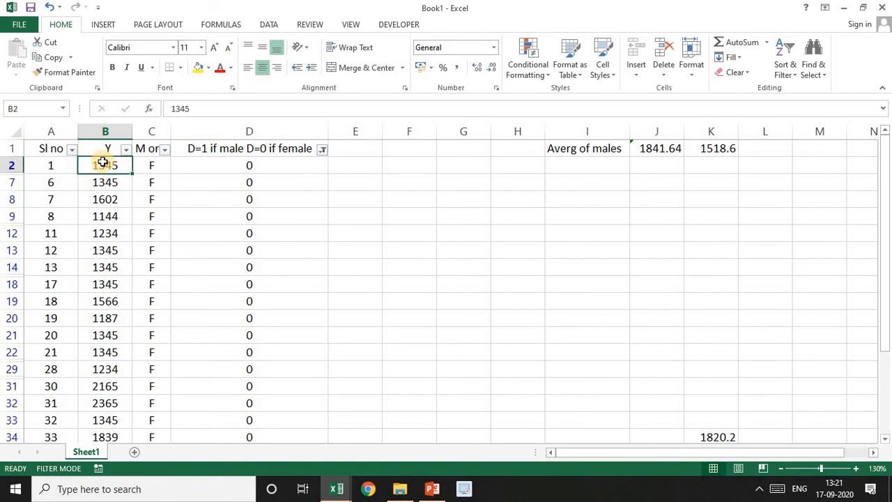
key(ctrl+shift+Down)
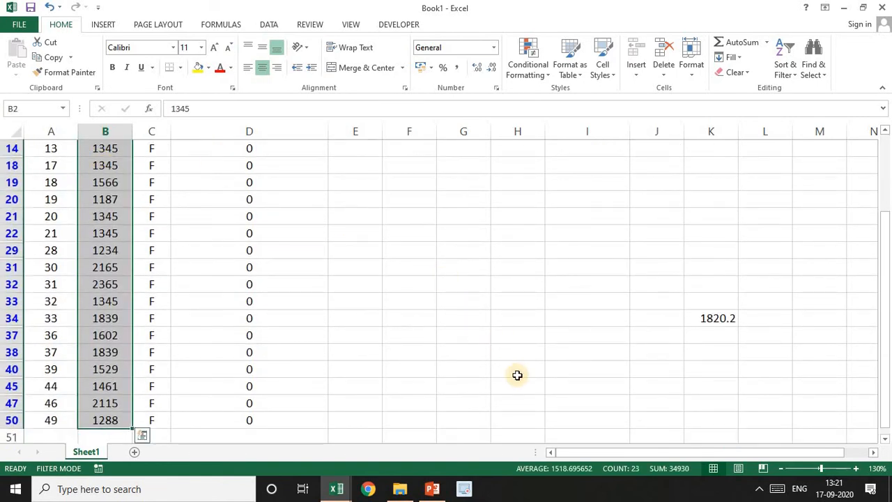
Move the average formula for males from J1 to cell L1
drag(887, 313, 885, 149)
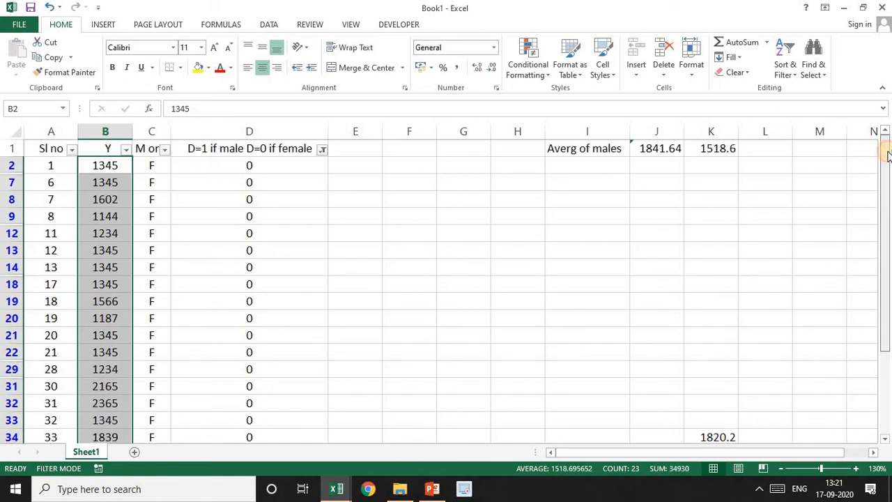
click(660, 151)
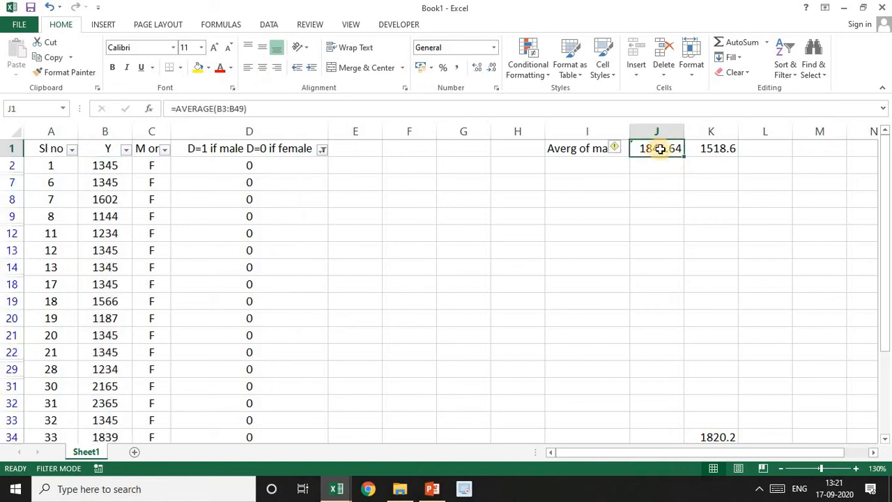
drag(663, 157, 766, 148)
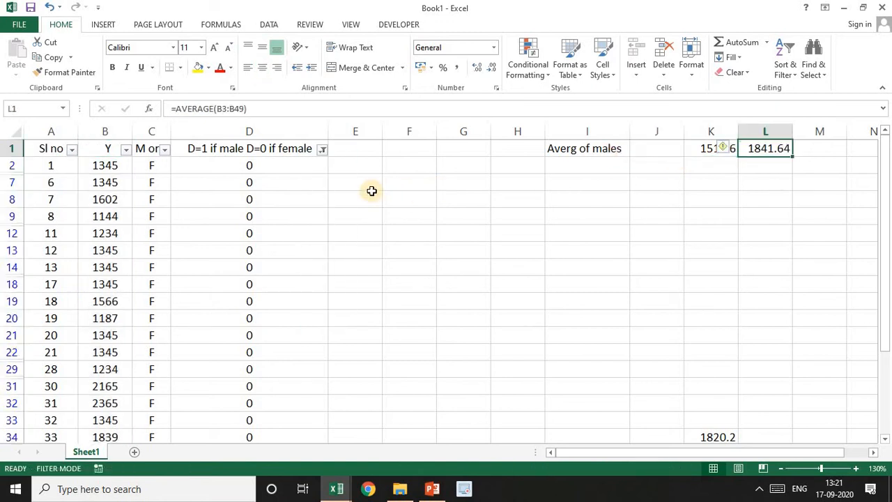
Filter the dummy column D to show only the rows with value 1
click(323, 151)
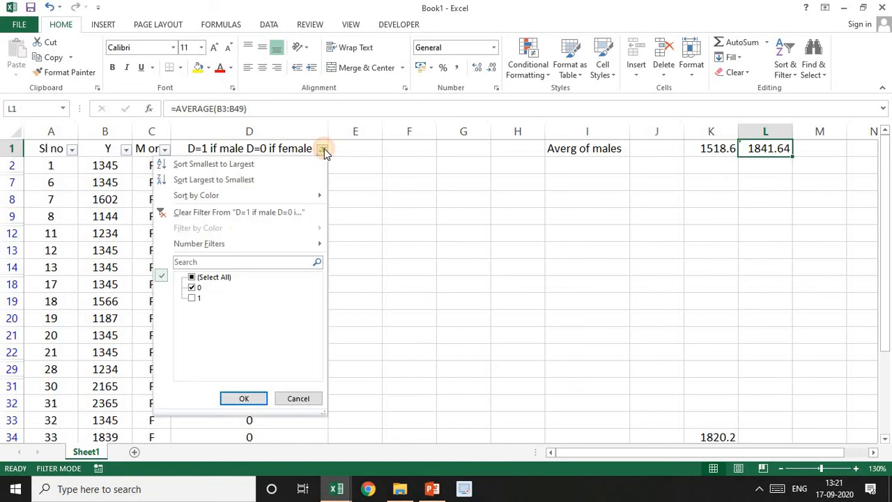
click(192, 287)
click(193, 299)
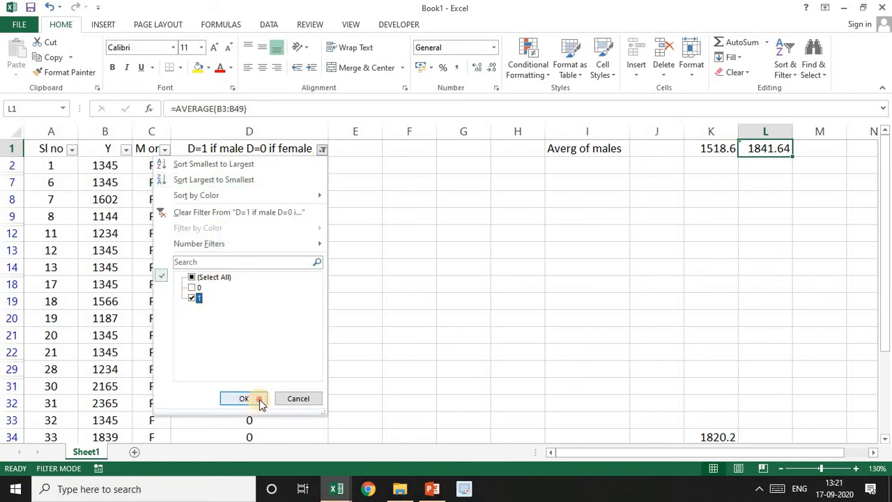
click(257, 401)
Select the visible male Y values B3:B49 to read their average and enter 2086.9 in J1
click(119, 166)
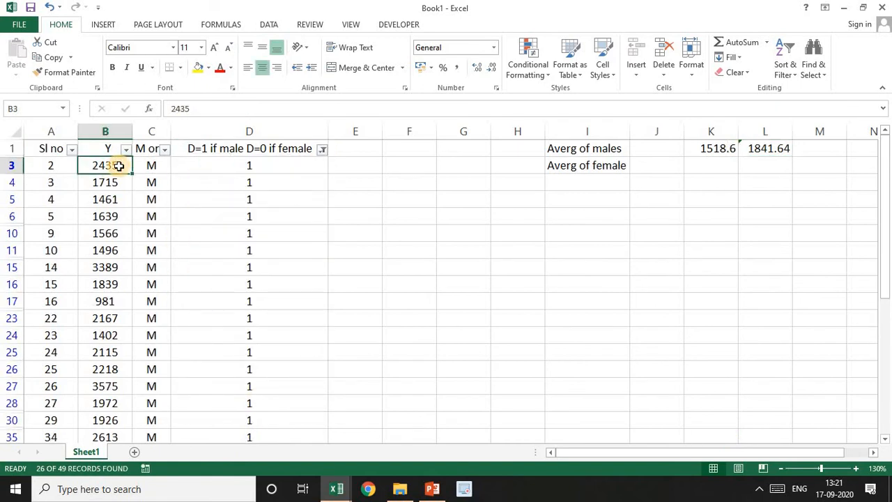
key(ctrl+shift+Down)
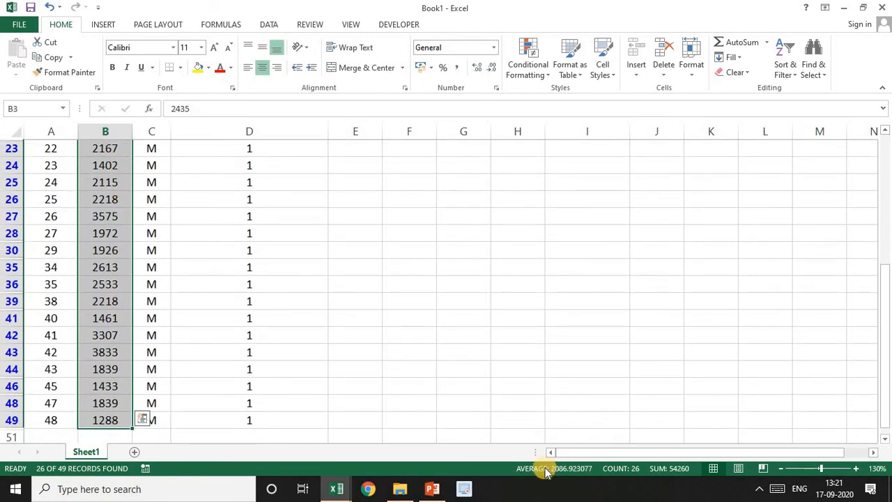
drag(882, 324, 885, 139)
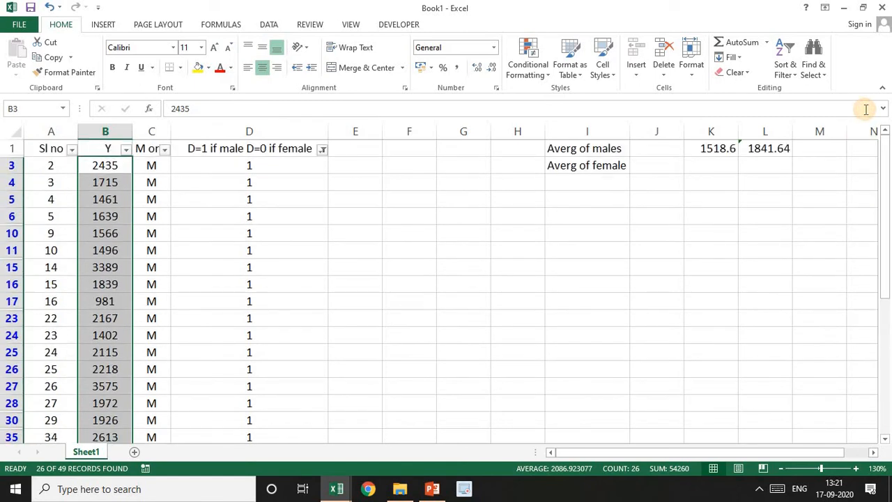
click(678, 148)
text(2086.9)
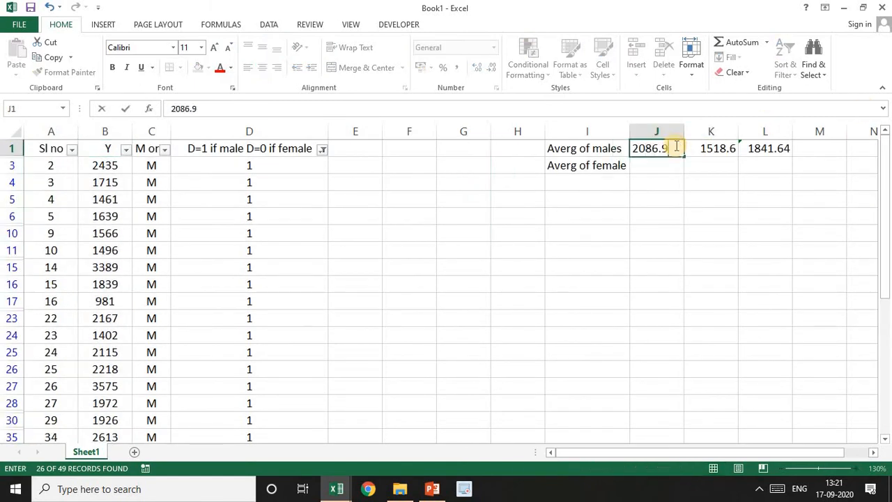
key(Return)
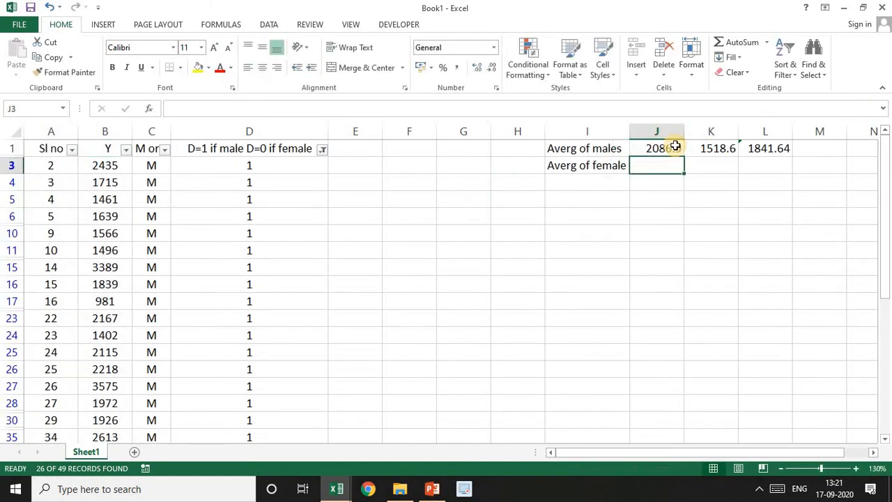
Reset the dummy column's filter to include all values, both 0 and 1
click(322, 149)
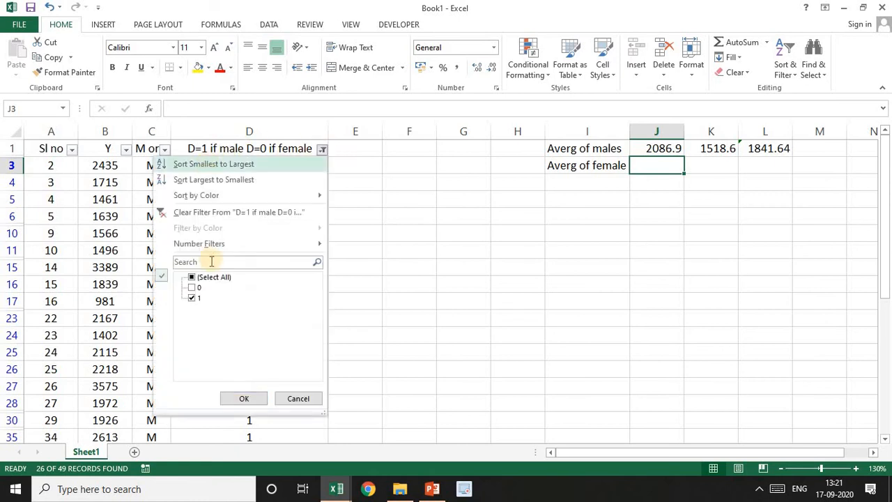
click(193, 278)
click(248, 399)
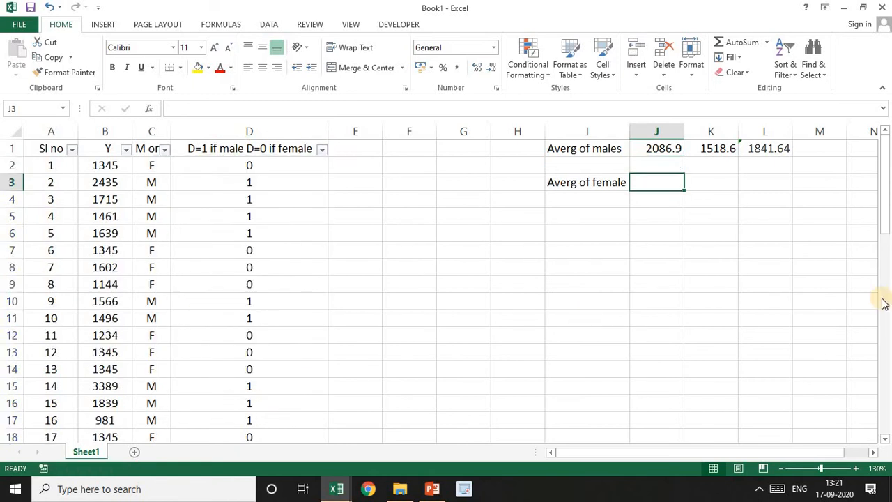
Move the "Averg of female" label up to I2 and its value 1518.6 from K1 to J2
click(582, 182)
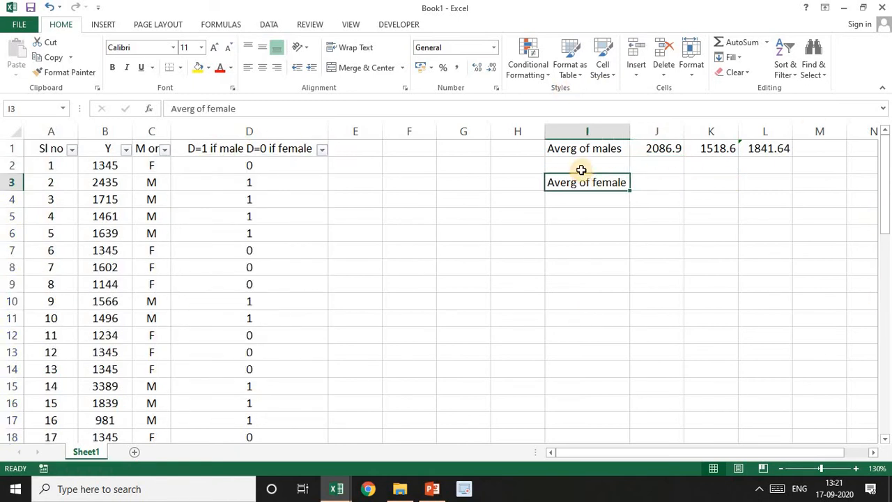
drag(581, 175, 580, 165)
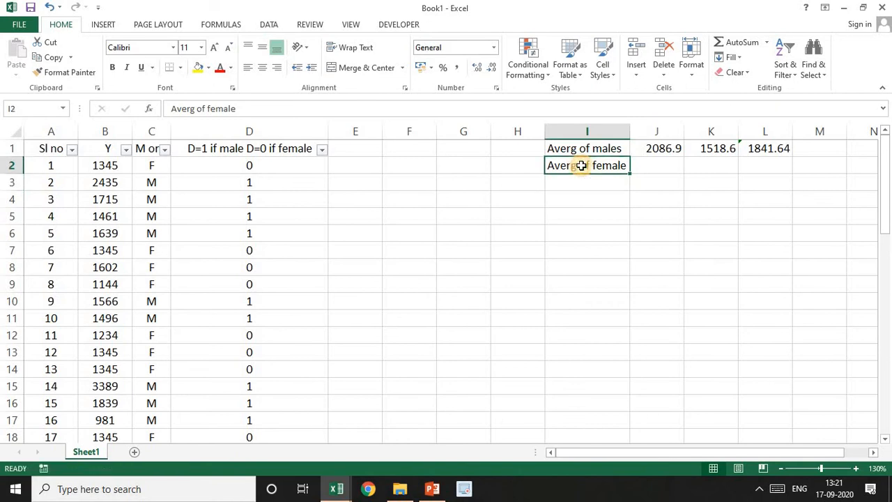
click(701, 148)
drag(726, 153, 653, 173)
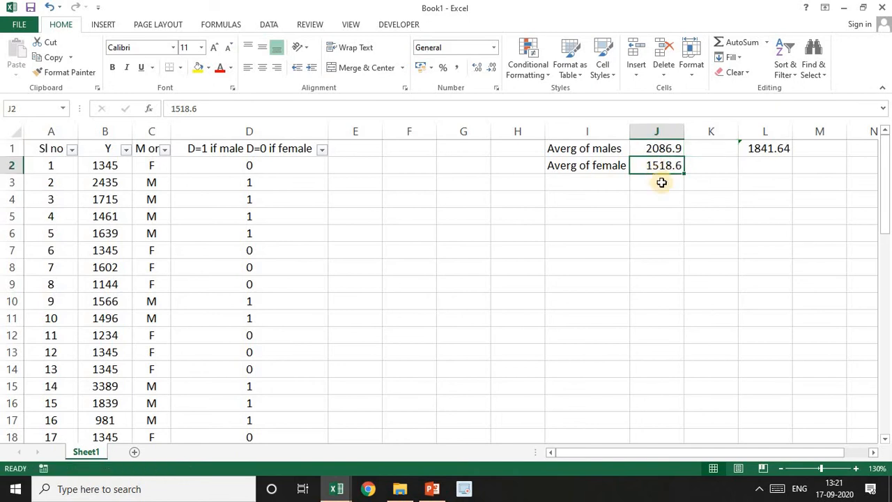
Add the label "Total averg" in I3 and link J3 to the average in L1 with =L1
click(602, 182)
text(Total ave)
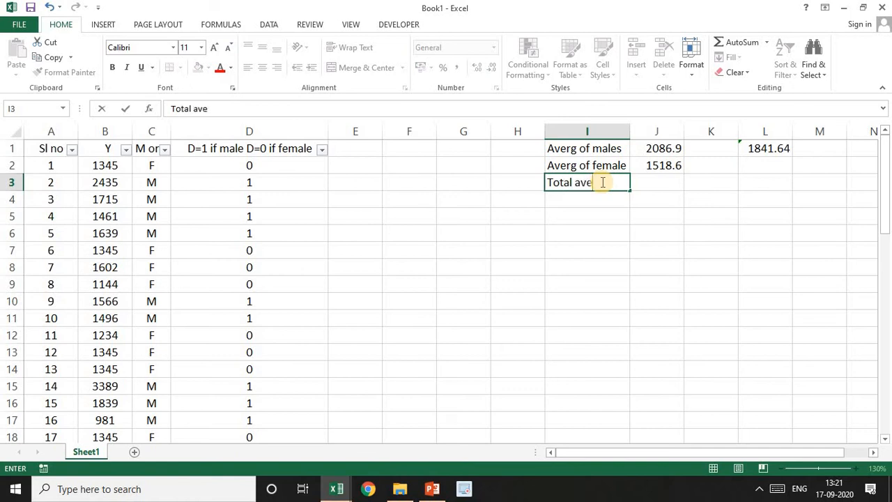
text(rg)
key(Tab)
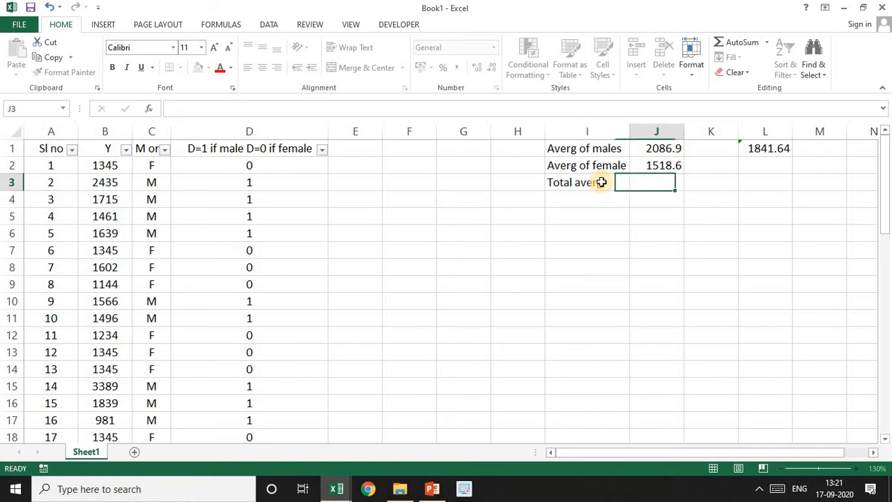
text(=)
click(763, 147)
key(Return)
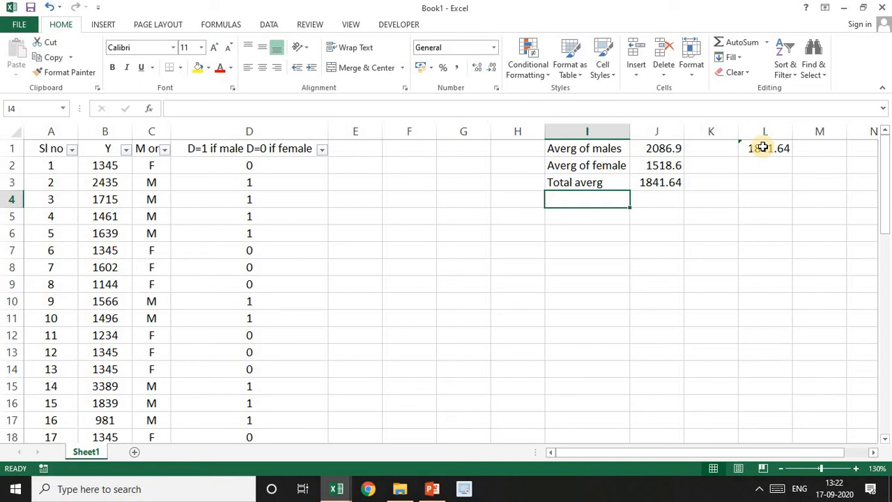
Calculate the male-female wage difference in J5 by subtracting the female average J2 from the male average J1
click(672, 182)
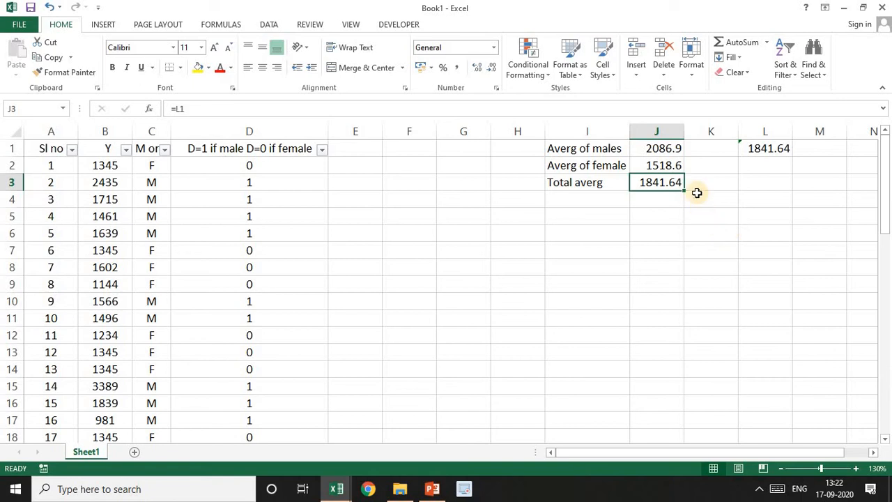
click(667, 149)
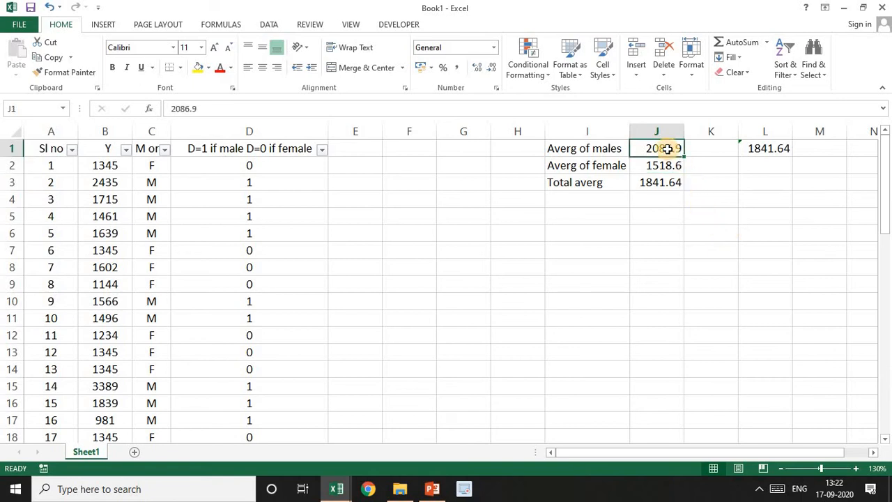
key(Down)
key(Down)
key(Down)
key(Down)
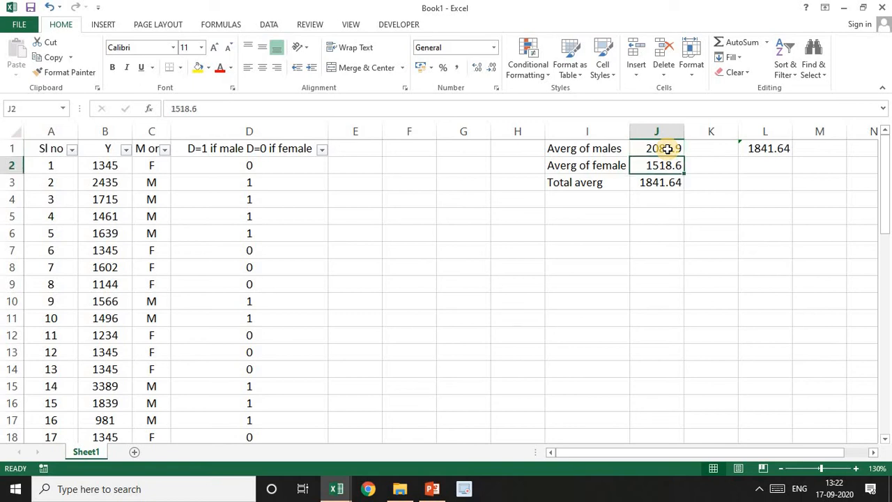
text(=)
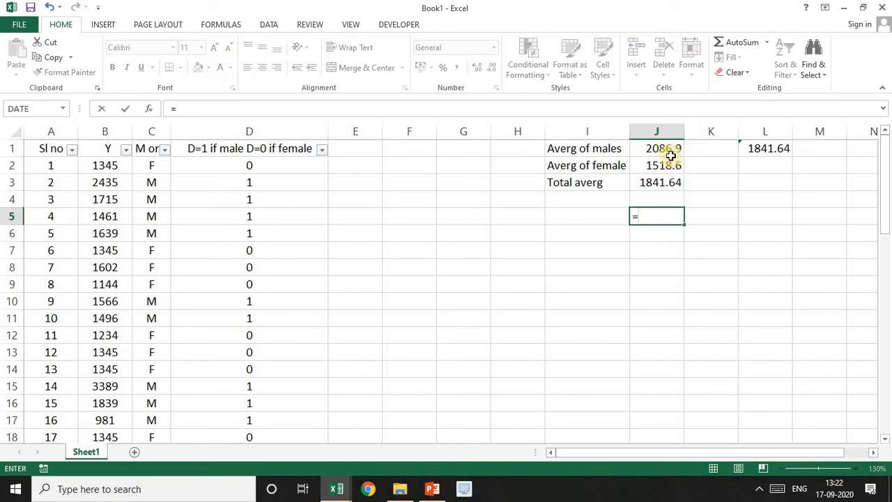
click(665, 150)
text(-)
click(665, 165)
key(Return)
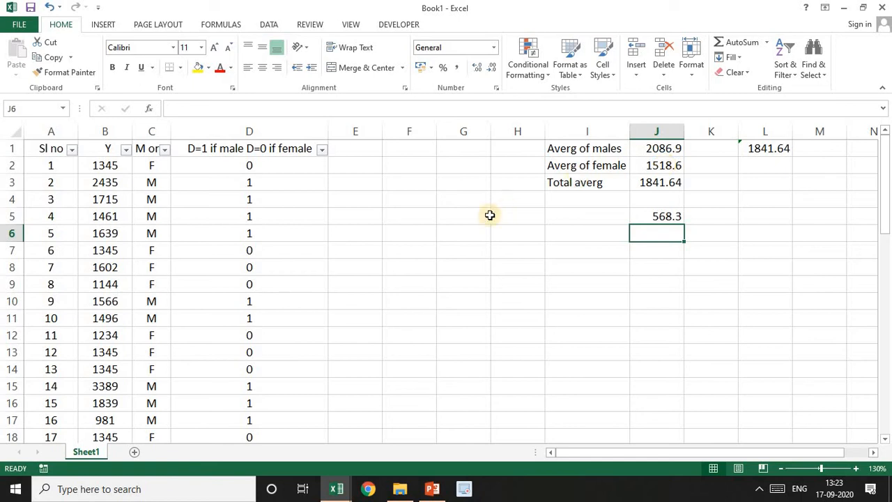
Switch to the PowerPoint presentation, start the slide show from slide 10 and advance to the regression equations on slide 11
click(432, 488)
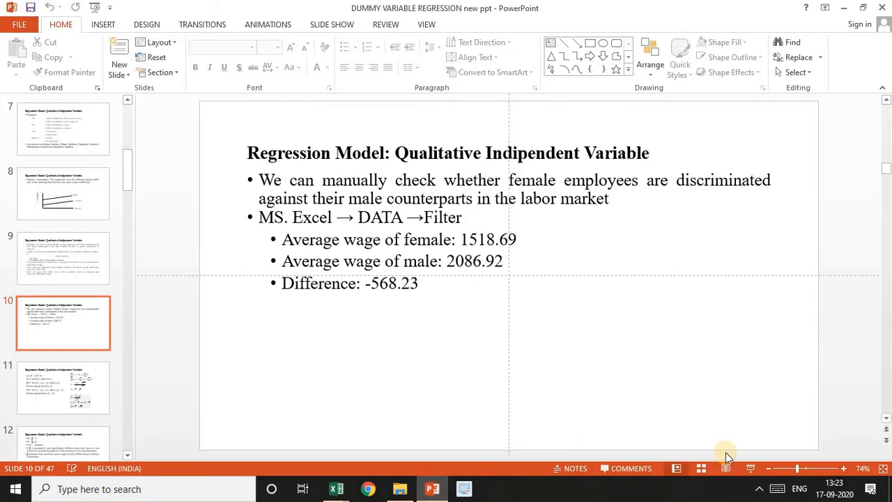
click(751, 469)
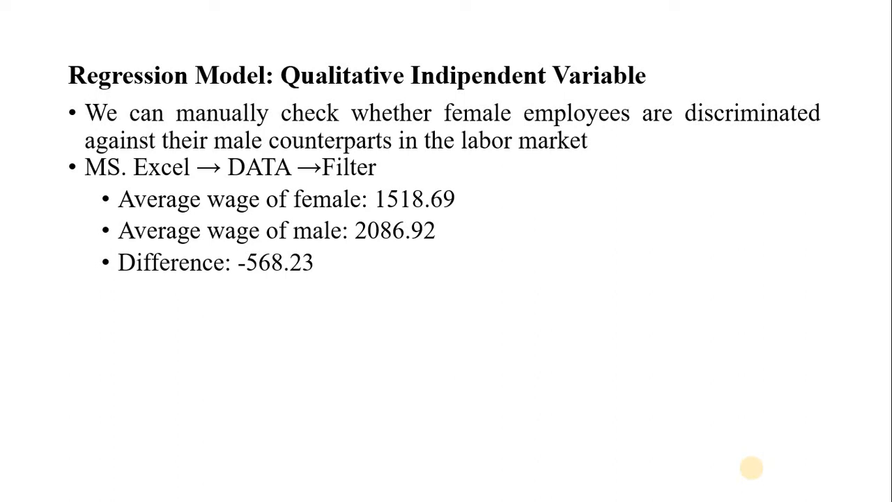
key(Right)
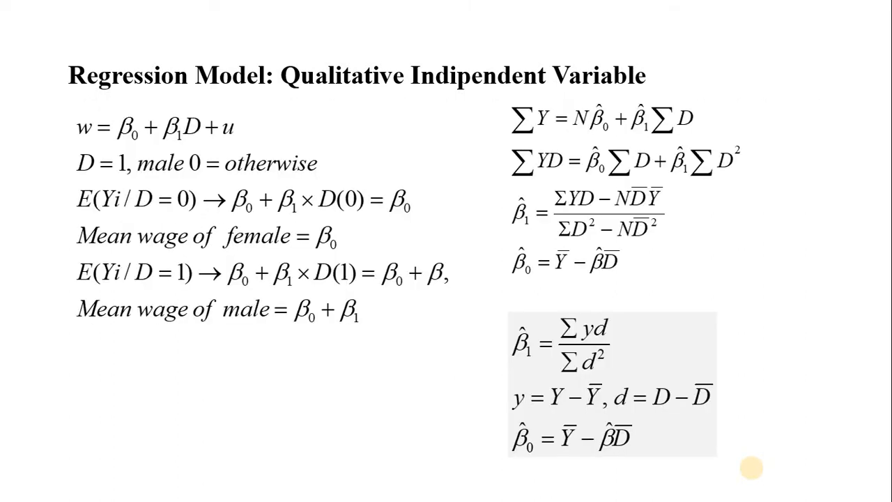
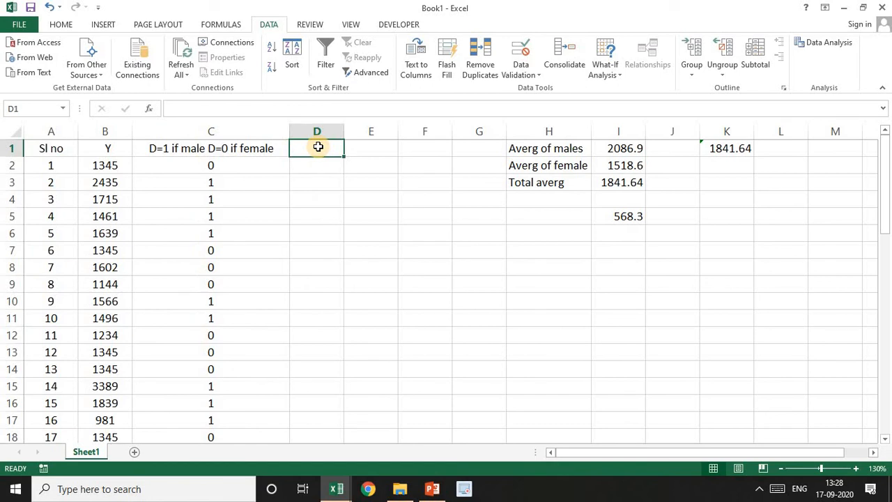
Shorten the dummy variable header in C1 to "D" and narrow column C to suit it
click(247, 148)
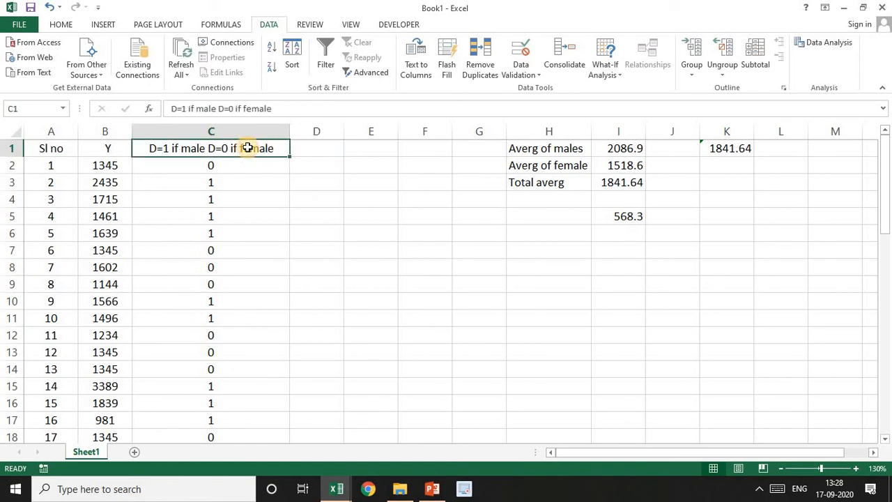
text(D)
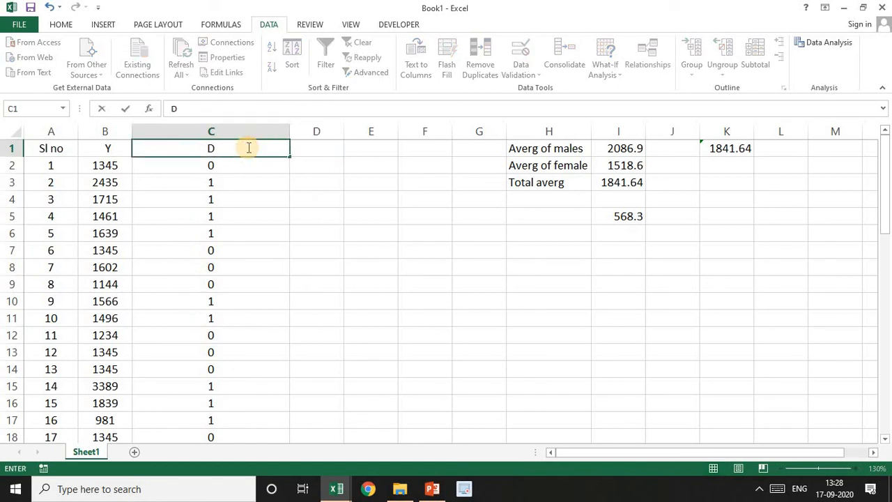
double_click(291, 130)
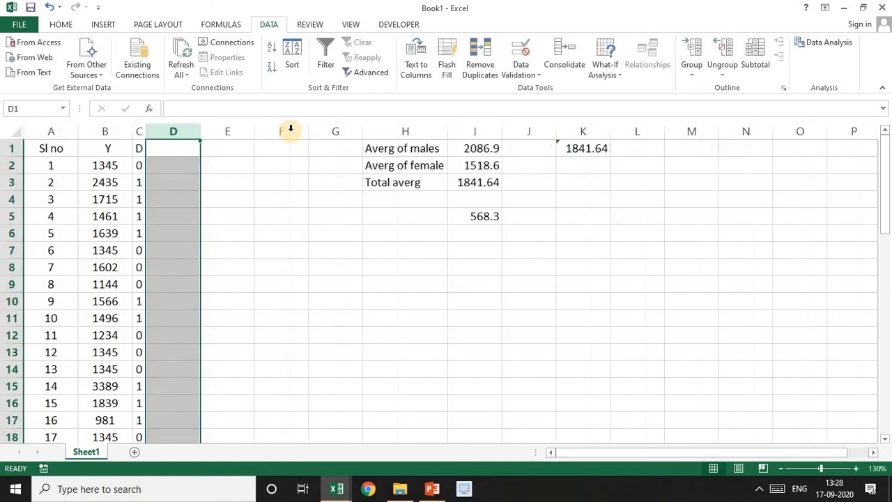
drag(145, 133, 172, 135)
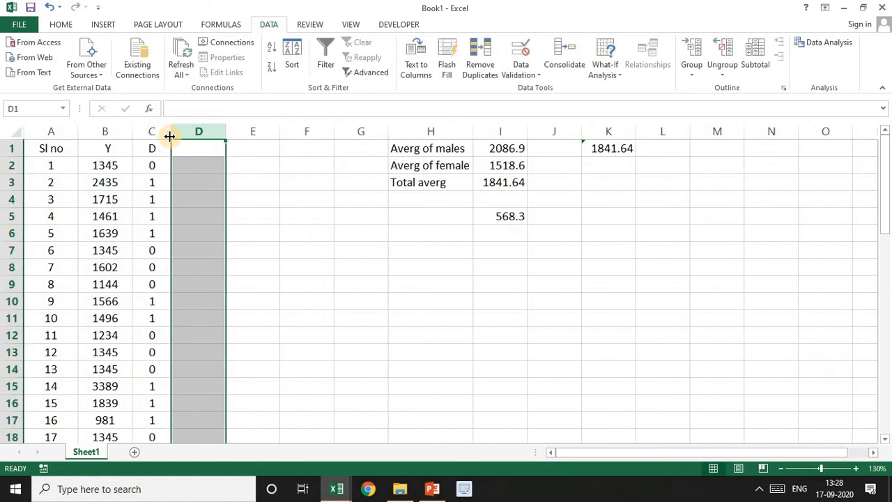
Calculate the average of the Y values B2:B50 in B51 and copy the formula across to C51 for the D column
click(119, 162)
key(ctrl+shift+Down)
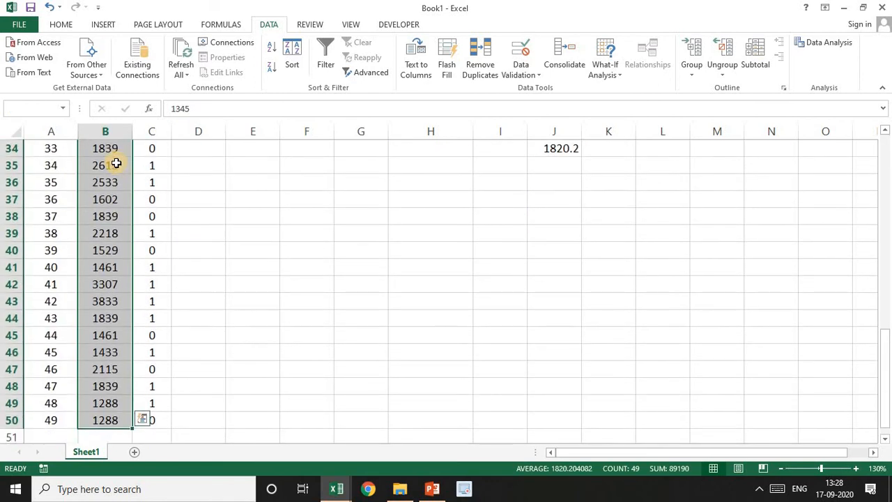
click(61, 25)
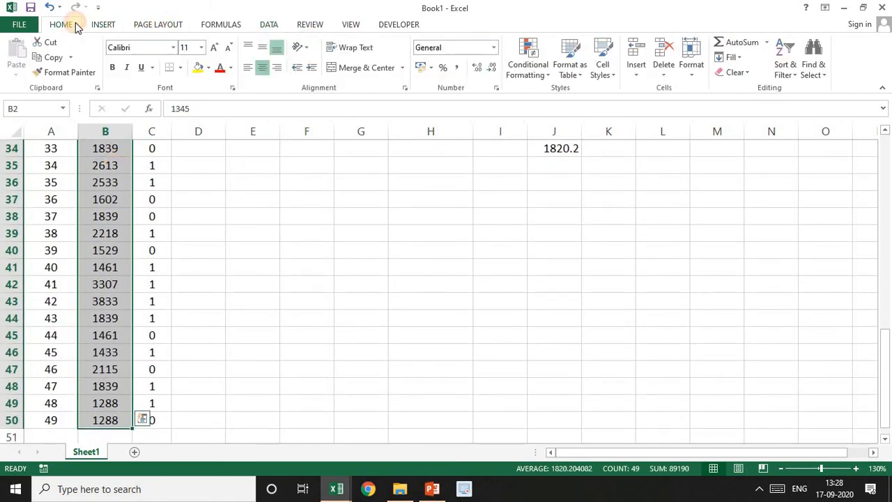
click(767, 43)
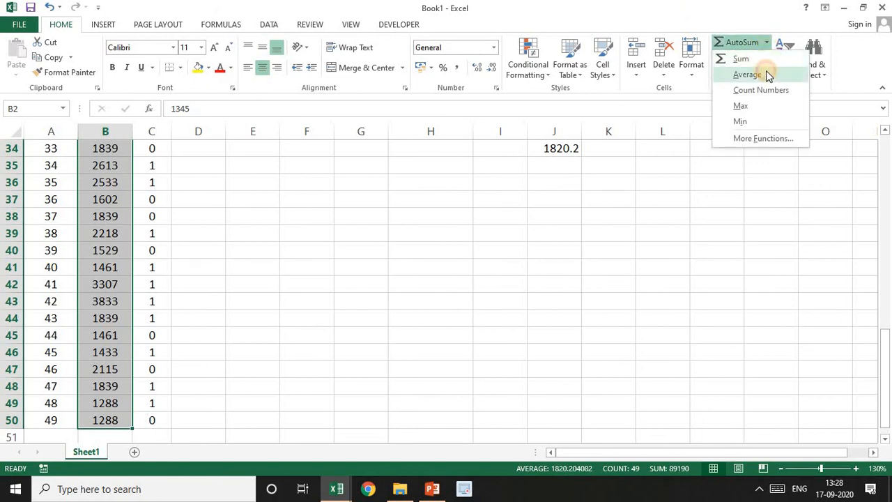
click(765, 71)
drag(886, 154, 864, 390)
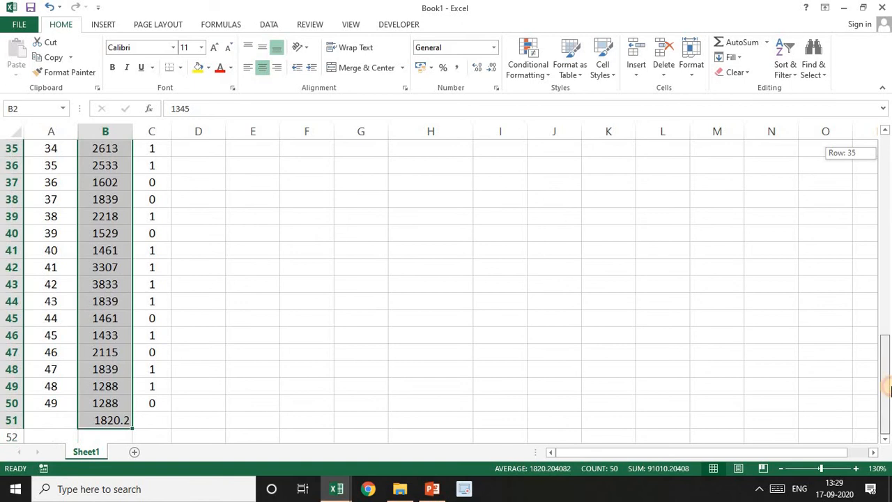
click(113, 422)
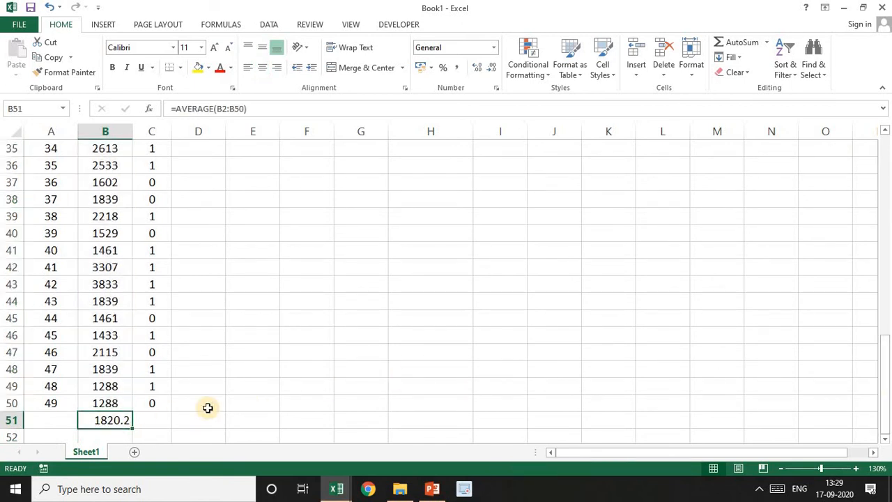
drag(132, 427, 156, 430)
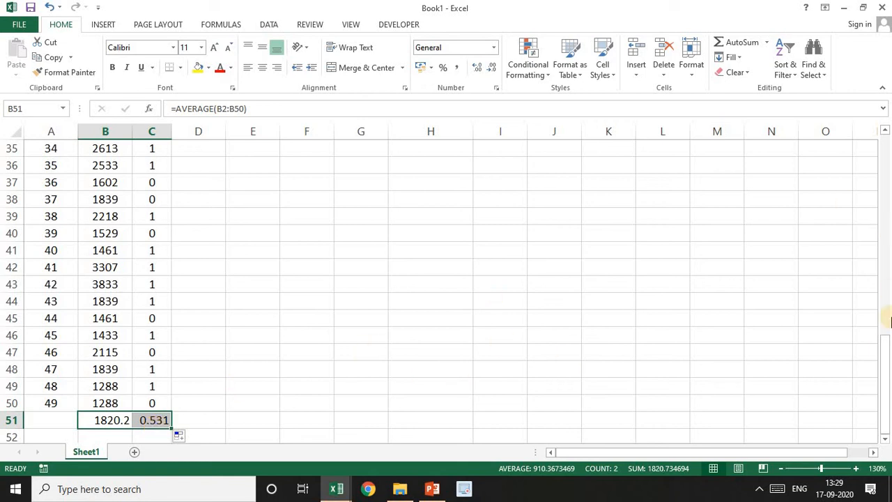
Add the labels "Y bar" in H8 and "D bar" in H9
drag(884, 355, 884, 150)
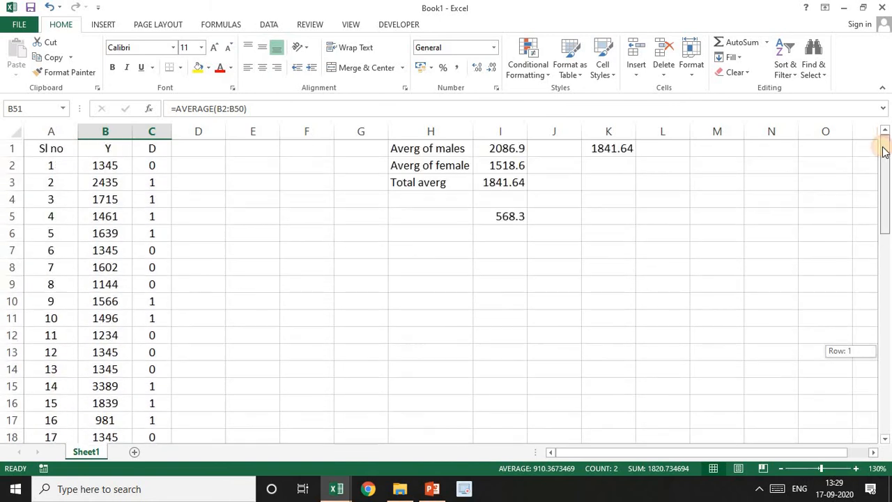
click(441, 269)
text(Y bar)
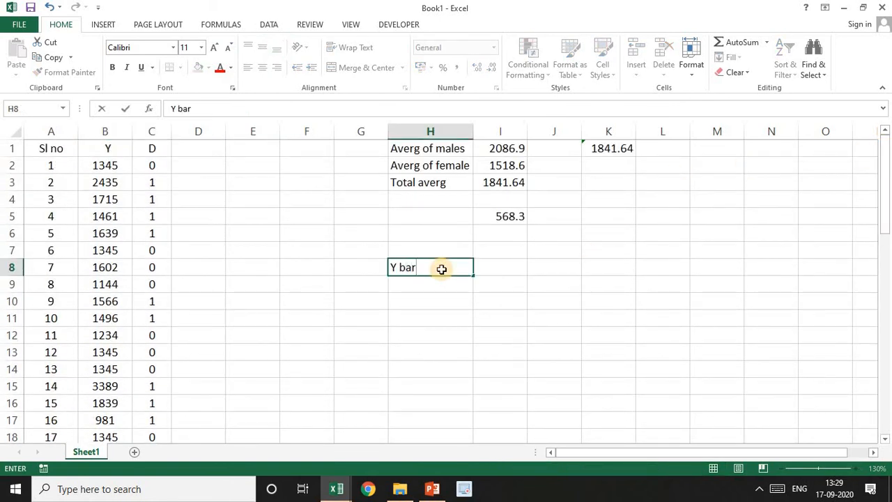
key(Return)
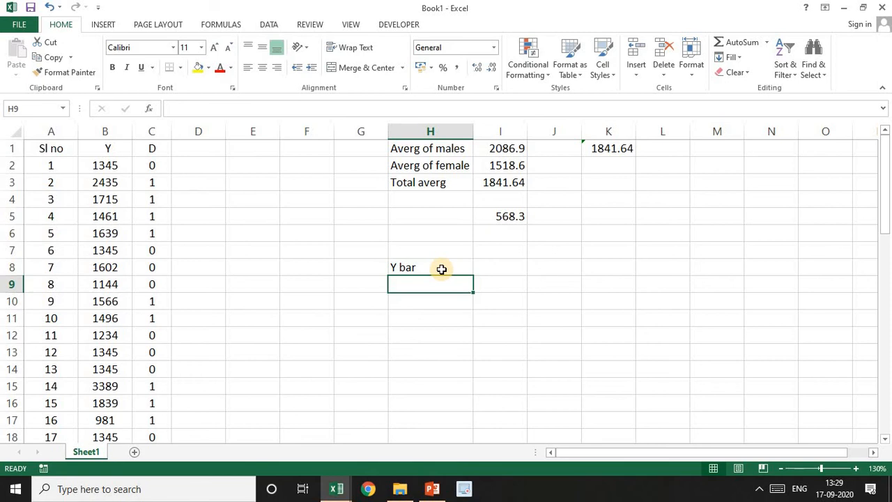
text(D bar)
key(Tab)
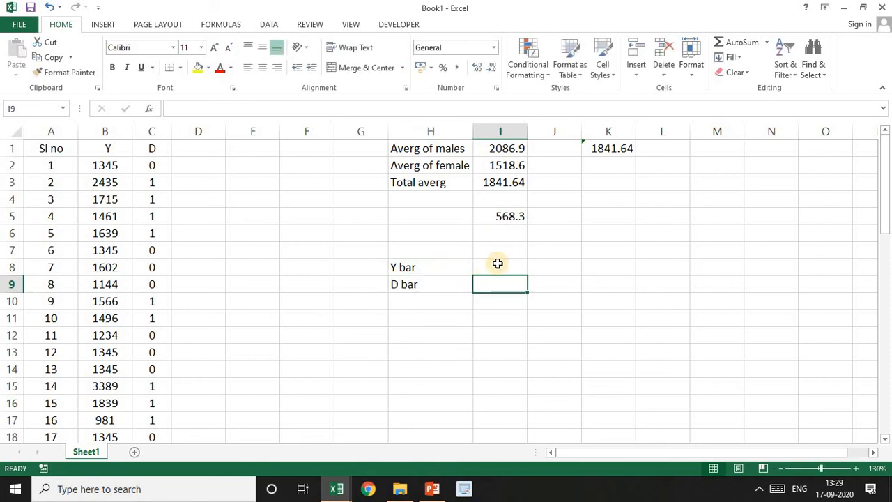
Link the Y bar cell I8 to the Y column average in B51
click(497, 264)
text(=)
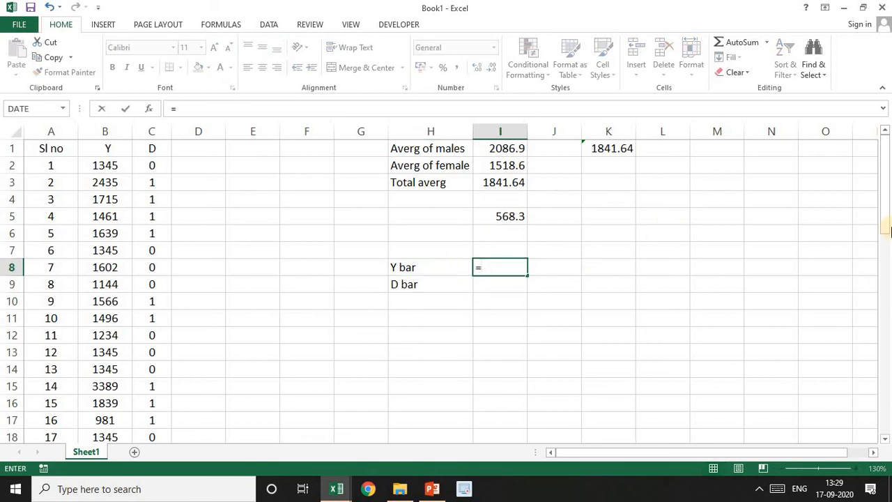
drag(883, 216, 883, 420)
click(840, 398)
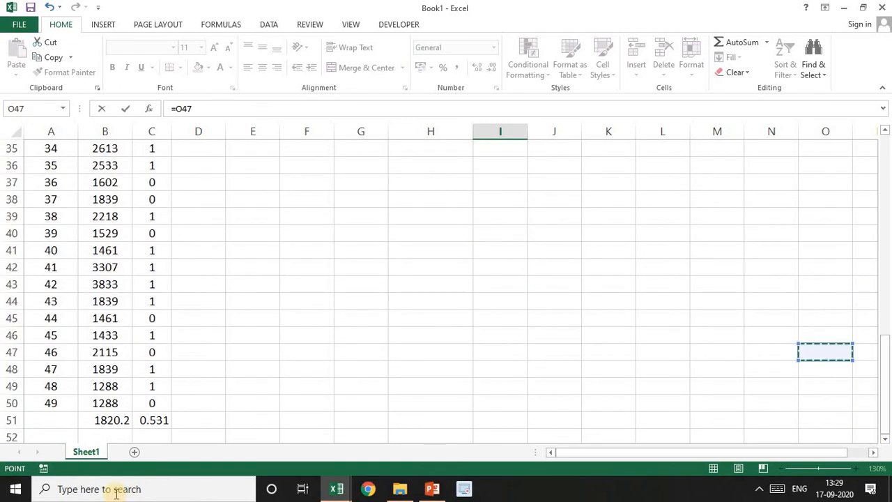
click(112, 419)
key(Return)
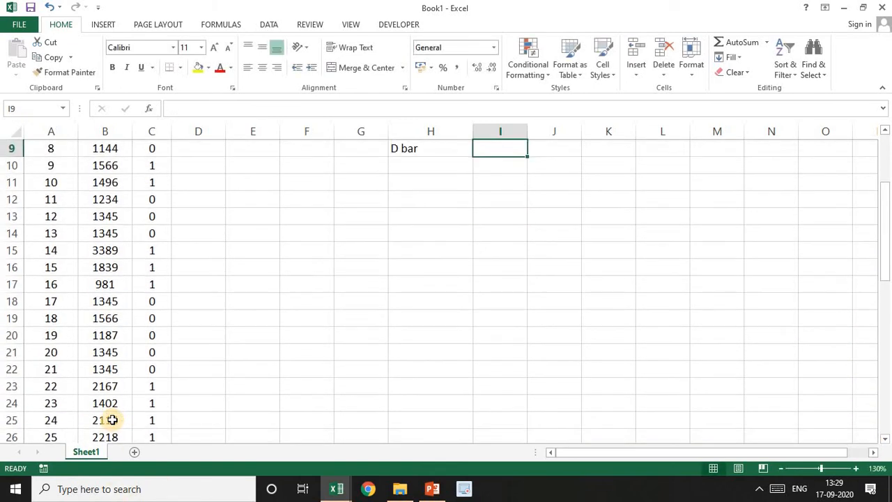
Link the D bar cell I9 to the D column average in C51 and return to the top of the sheet
text(=)
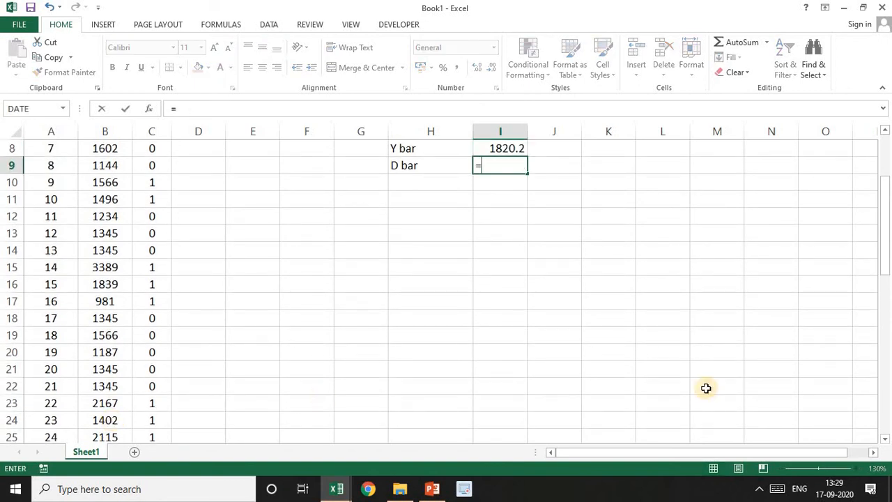
drag(885, 213, 888, 444)
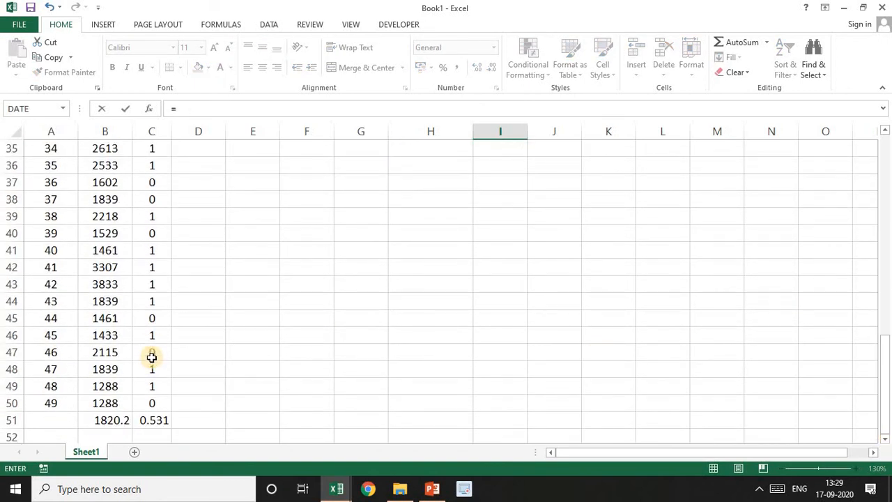
click(152, 419)
key(Return)
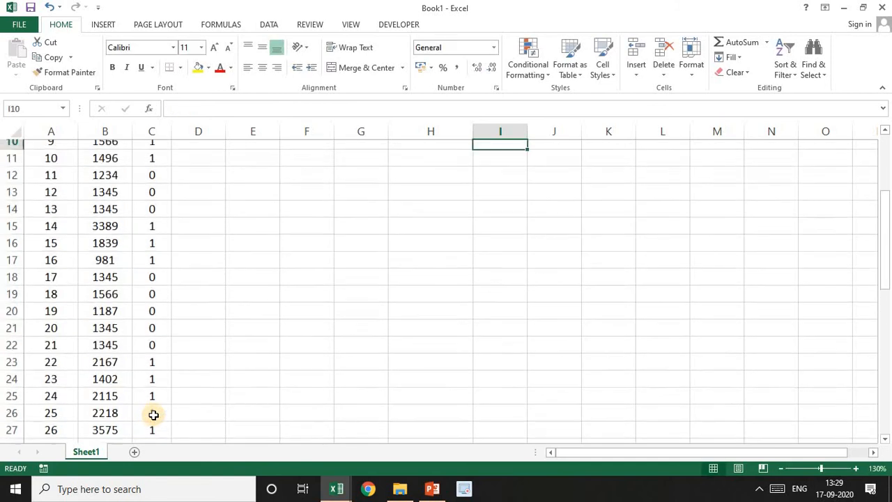
key(Up)
key(Up)
key(Up)
key(Up)
key(Up)
key(Up)
key(Up)
key(Up)
key(Up)
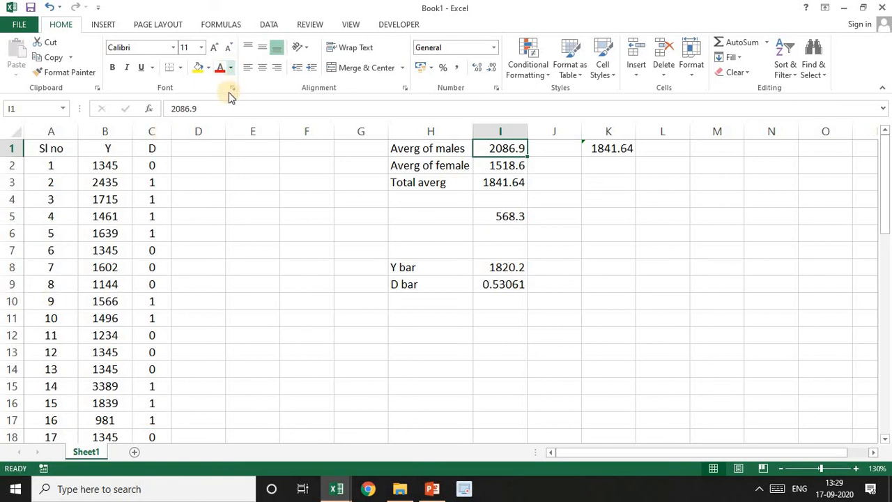
Add the deviation column headers "y" in D1 and "d" in E1
click(202, 148)
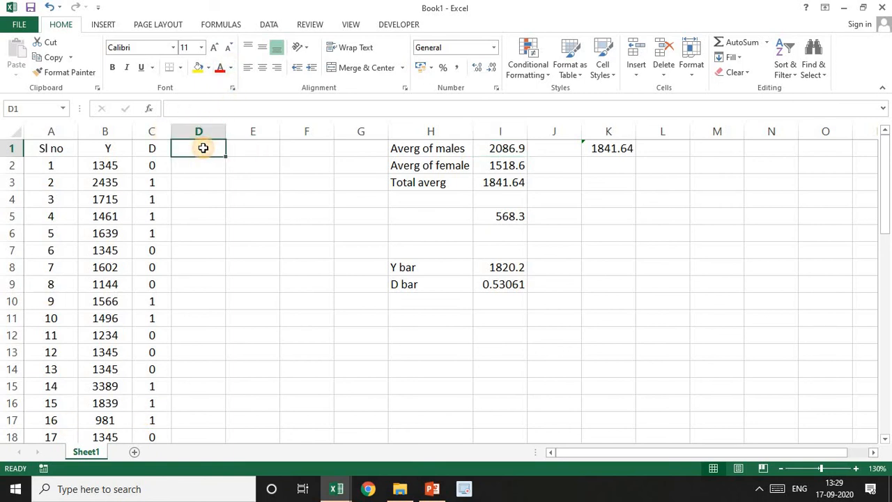
text(y)
key(Tab)
text(d)
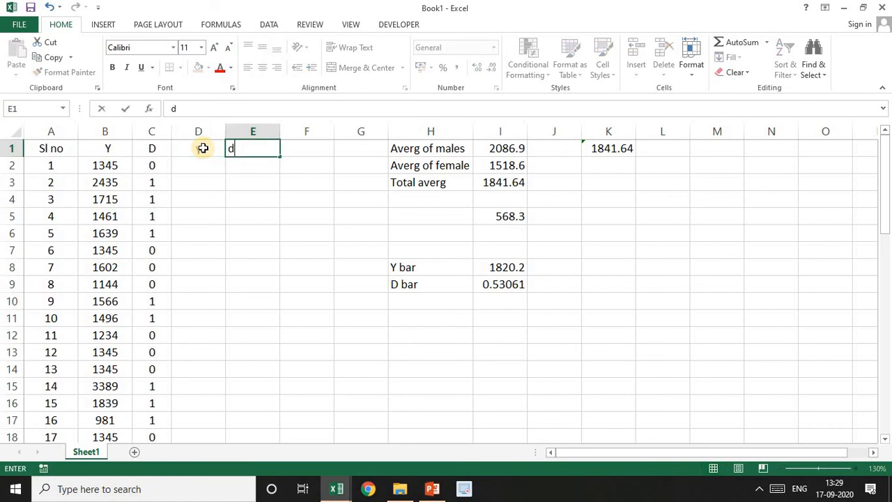
key(Return)
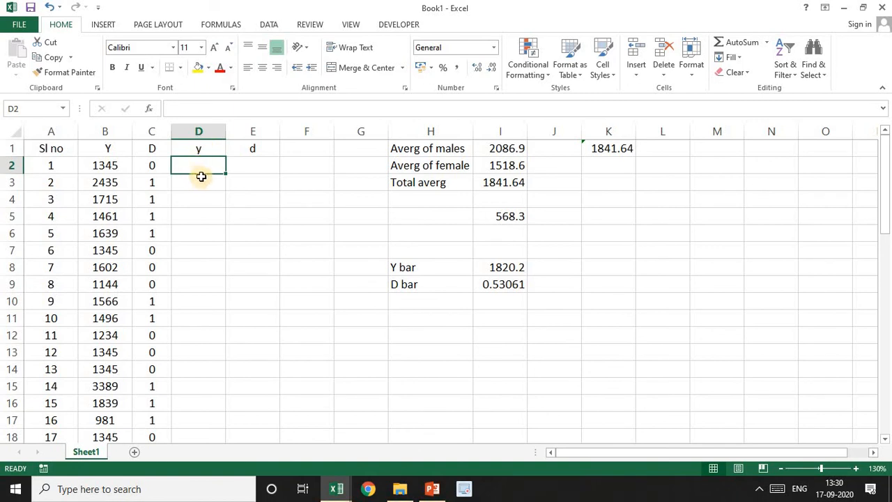
Calculate the y deviations with =B2-I$8 in D2 and fill the formula down the column for all observations
text(=)
click(117, 166)
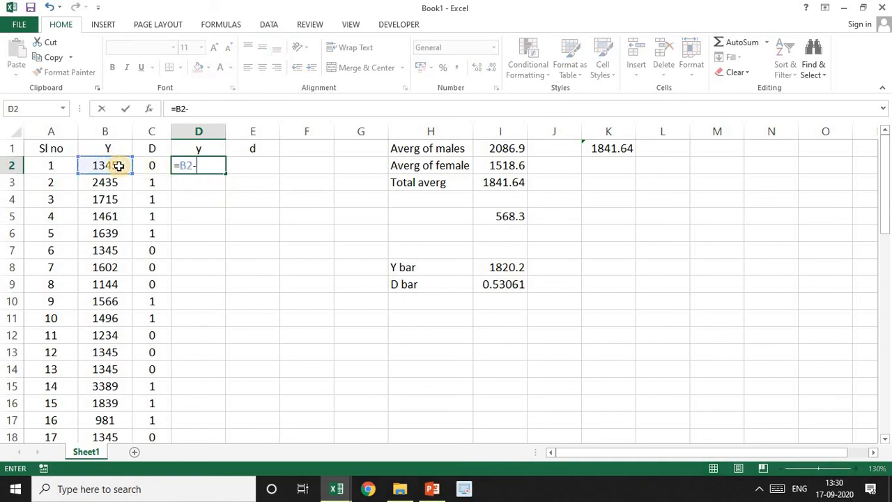
text(-)
click(503, 269)
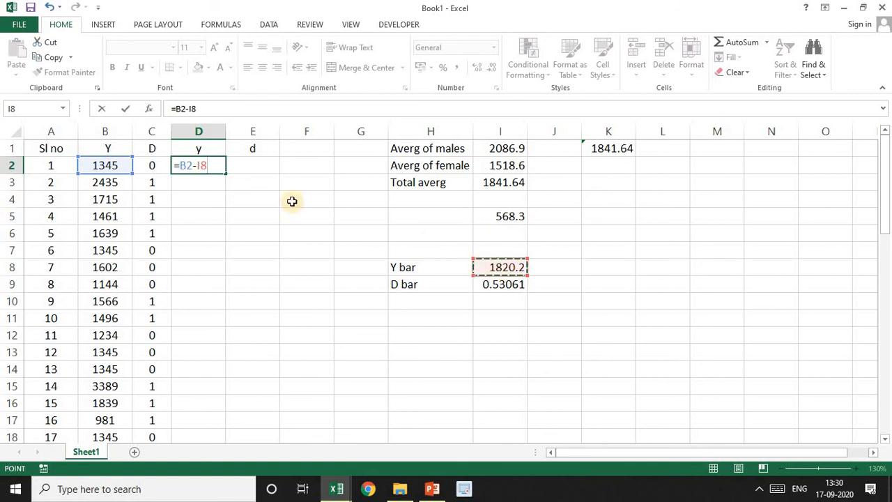
click(203, 165)
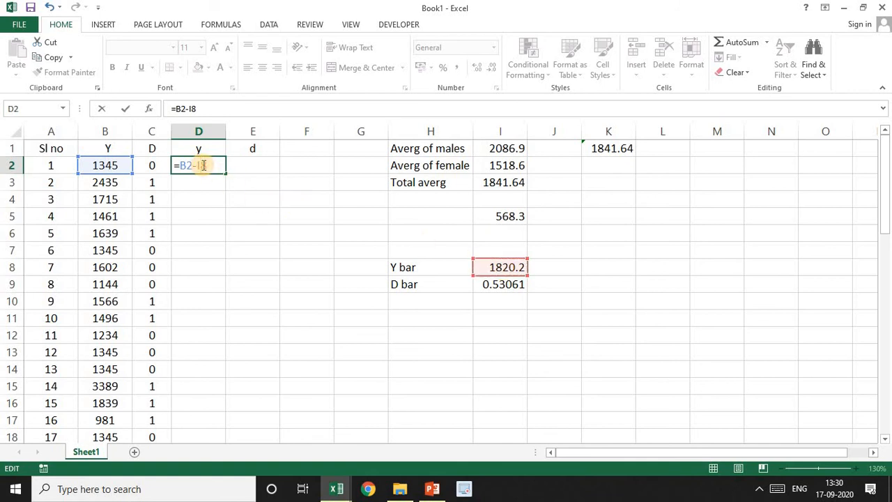
text($)
key(Return)
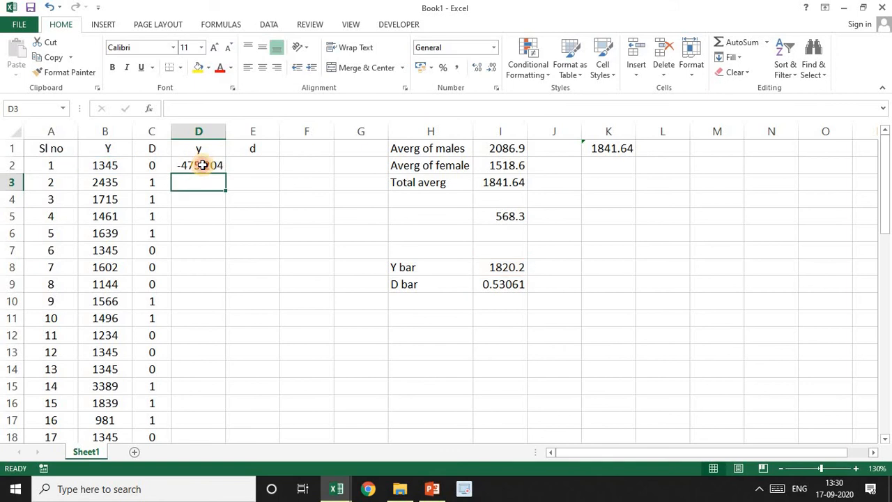
click(205, 166)
double_click(227, 173)
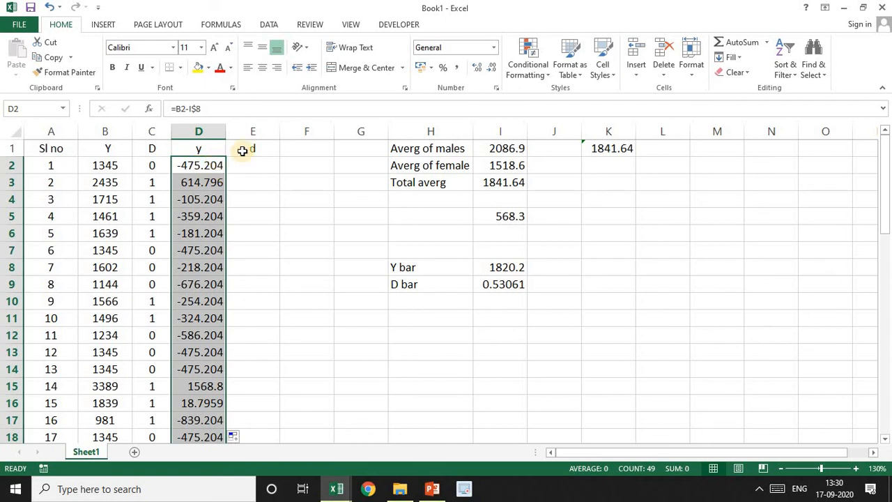
Calculate the d deviations with =C2-I$9 in E2 and fill the formula down the column for all observations
click(250, 165)
text(=)
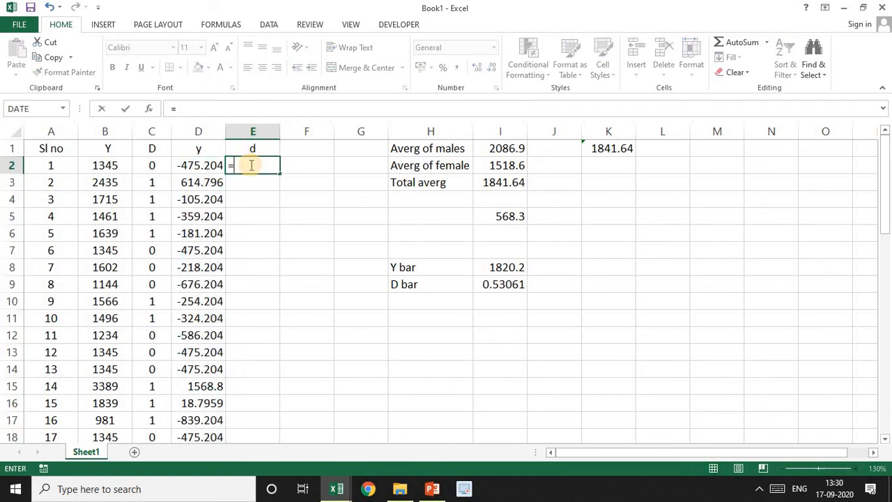
click(150, 165)
text(-)
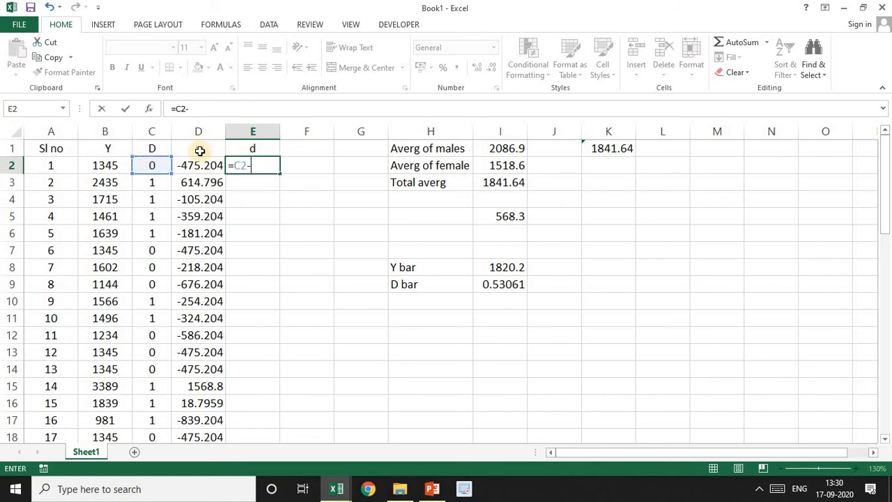
click(499, 284)
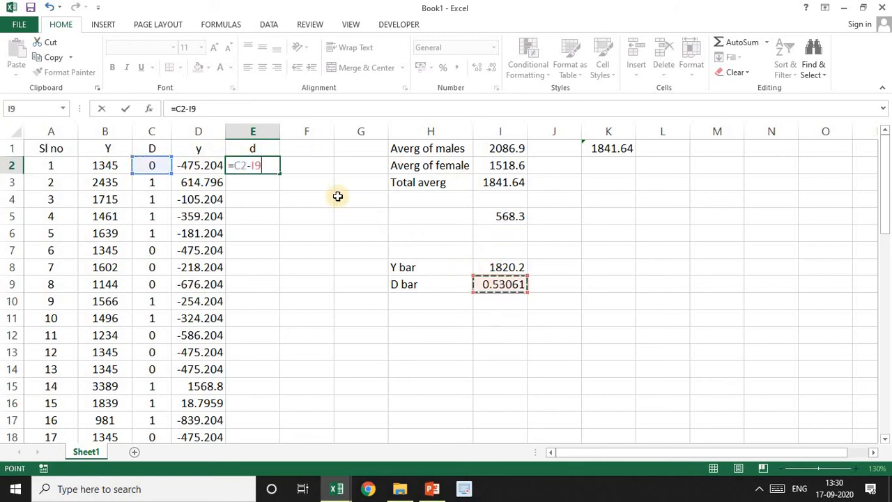
click(253, 166)
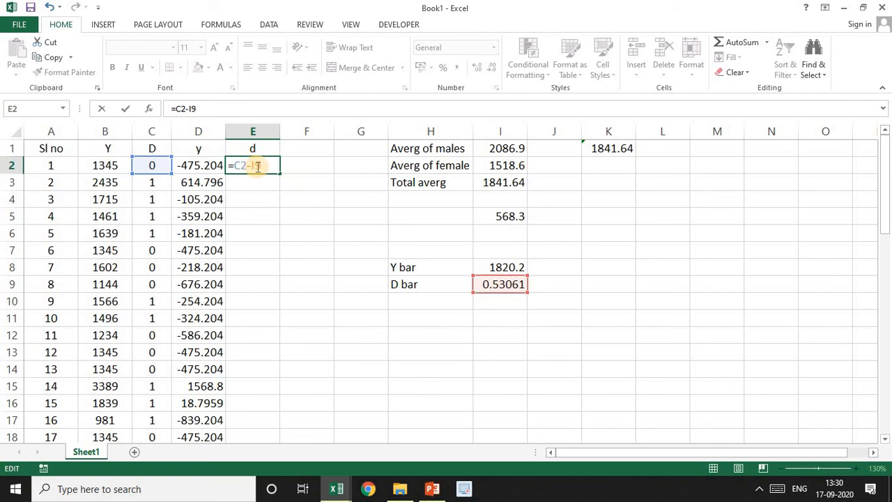
text($)
key(Return)
click(274, 167)
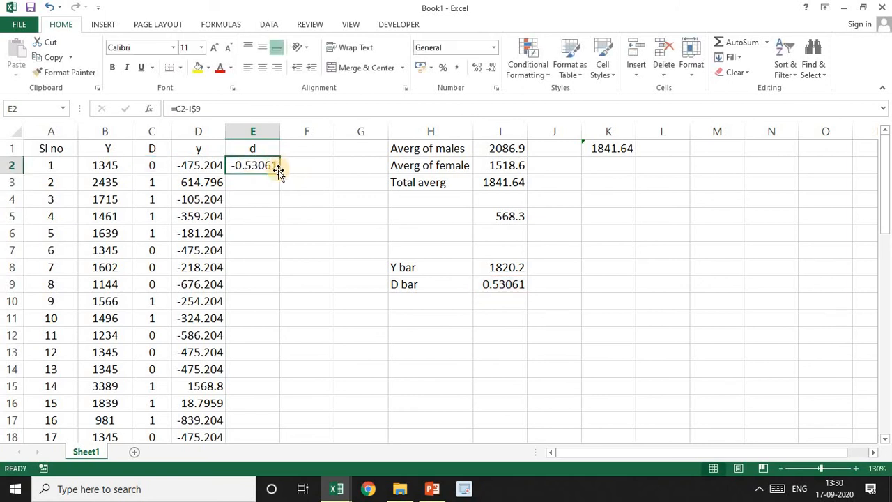
double_click(279, 173)
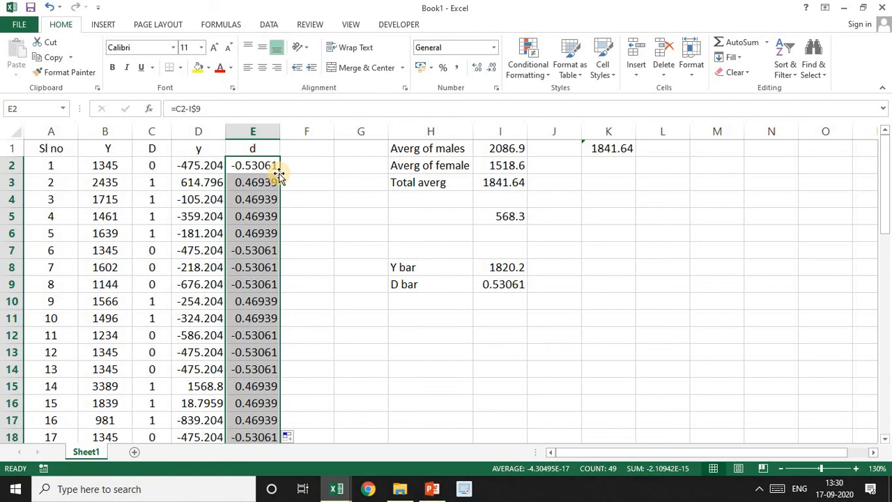
Add a "yd" column in F1, compute =D2*E2 in F2, and fill the formula down for all observations
click(302, 149)
text(y)
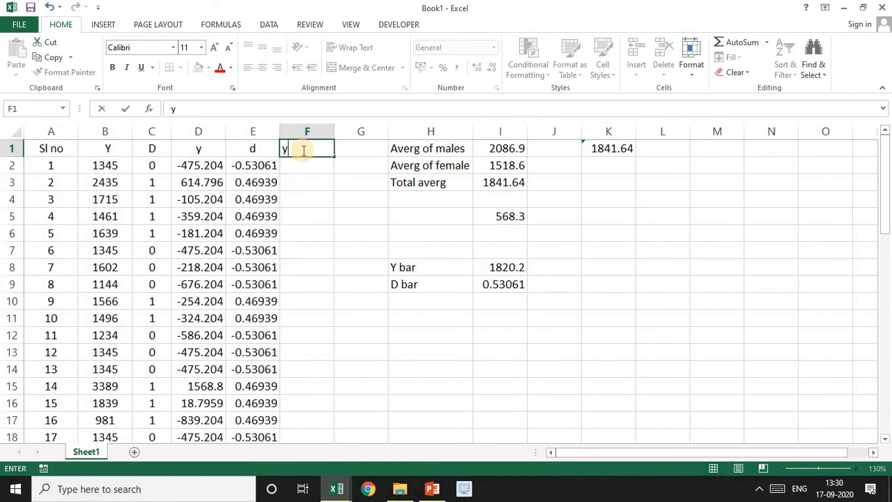
text(d)
key(Return)
text(=)
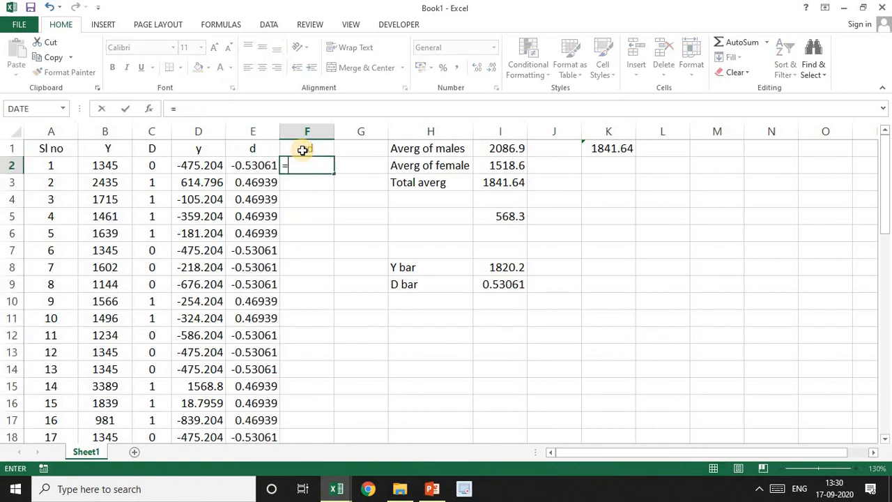
click(189, 166)
text(*)
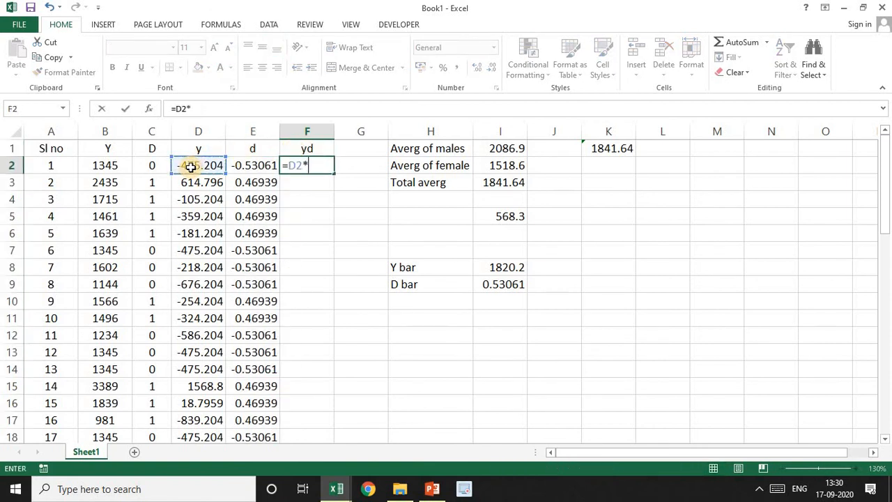
click(252, 167)
key(Return)
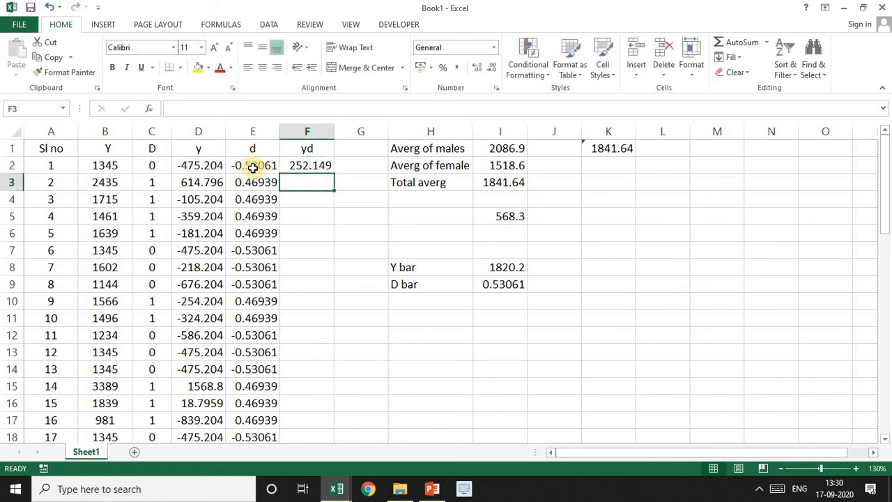
click(296, 167)
double_click(334, 173)
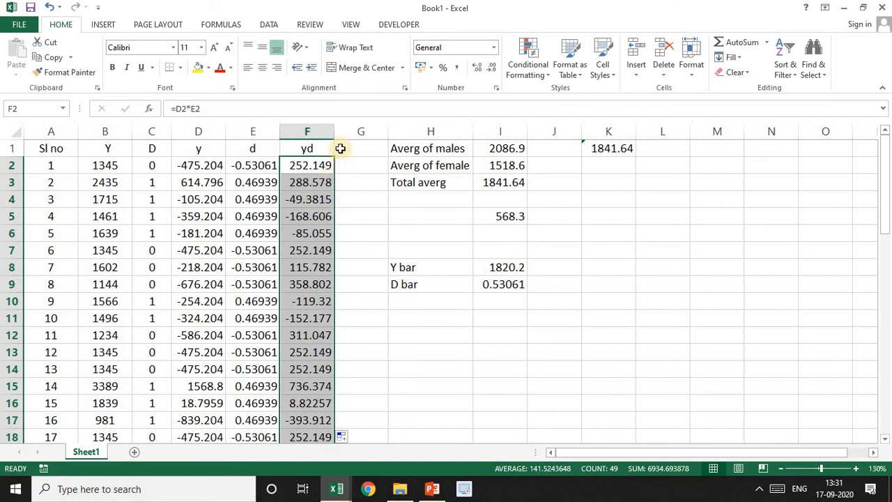
Sum the yd column with AutoSum in F51 and check its formula
click(739, 41)
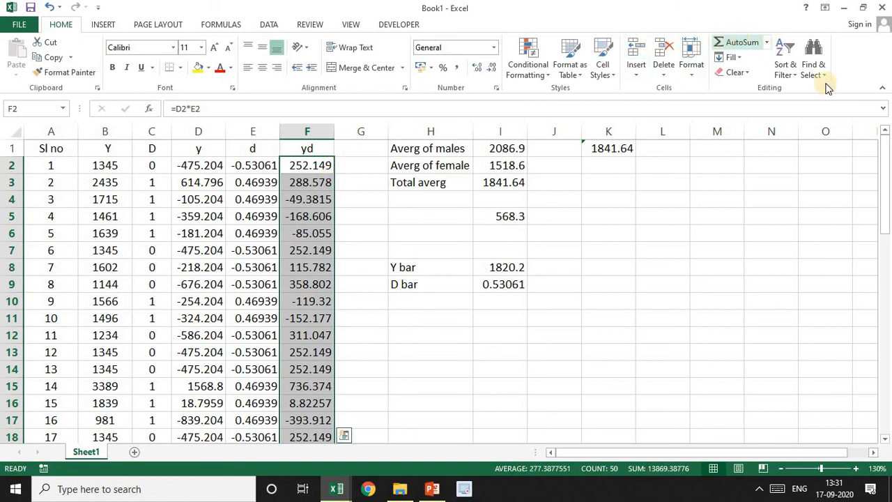
drag(884, 168, 886, 401)
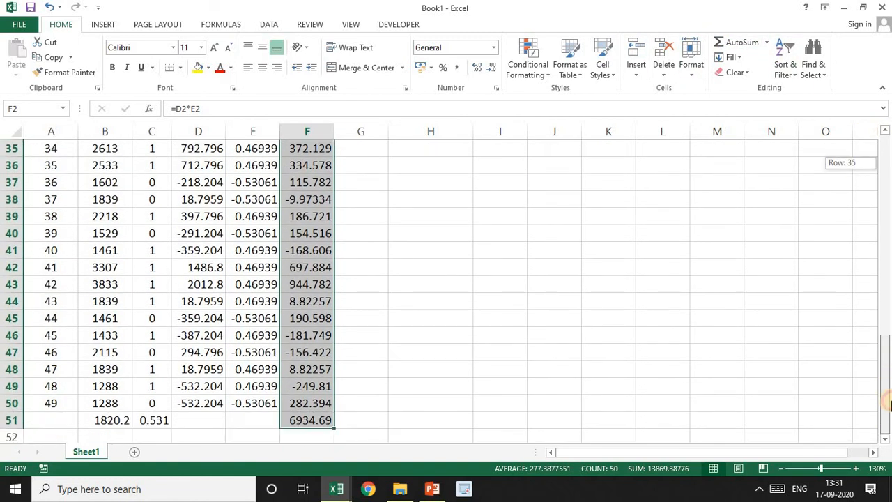
click(303, 418)
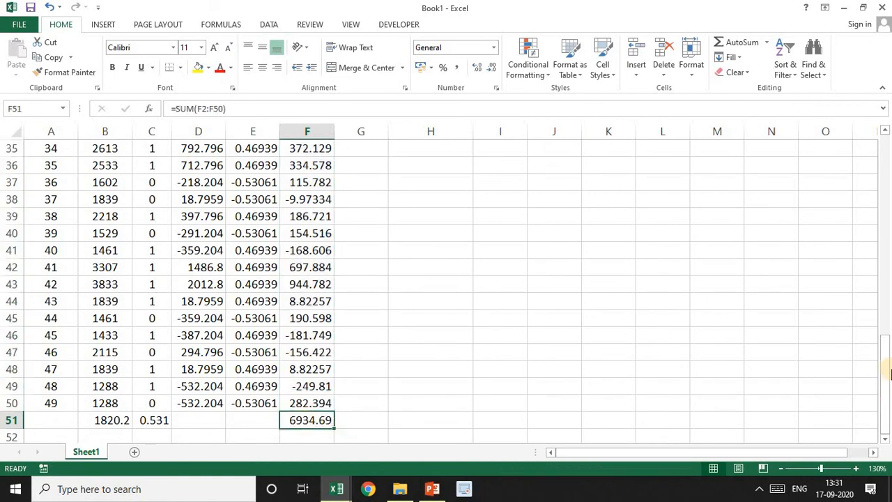
drag(885, 369, 711, 101)
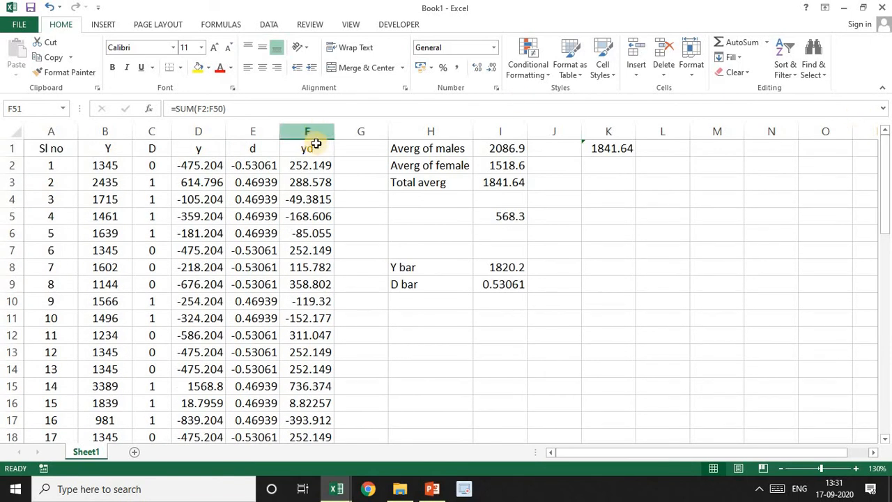
Add a "d2" column in G1, compute =E2^2 in G2, and fill the formula down for all observations
click(338, 148)
text(d2)
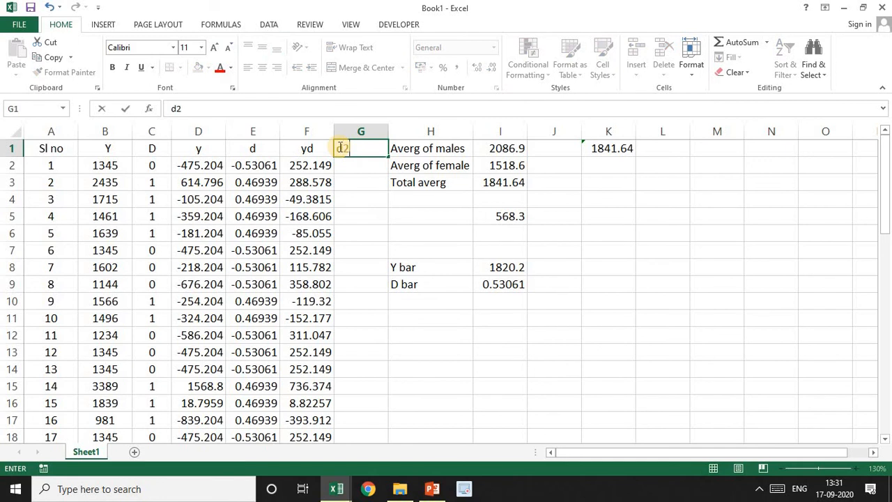
key(Return)
text(=)
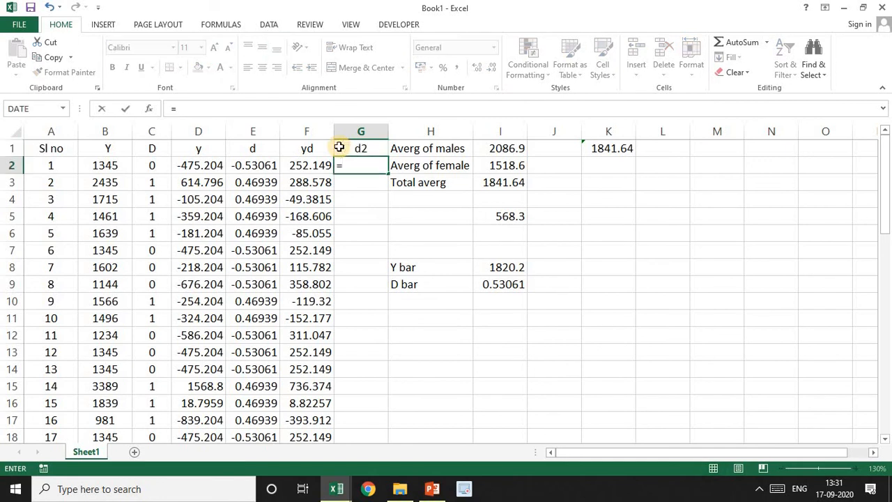
click(248, 166)
text(^2)
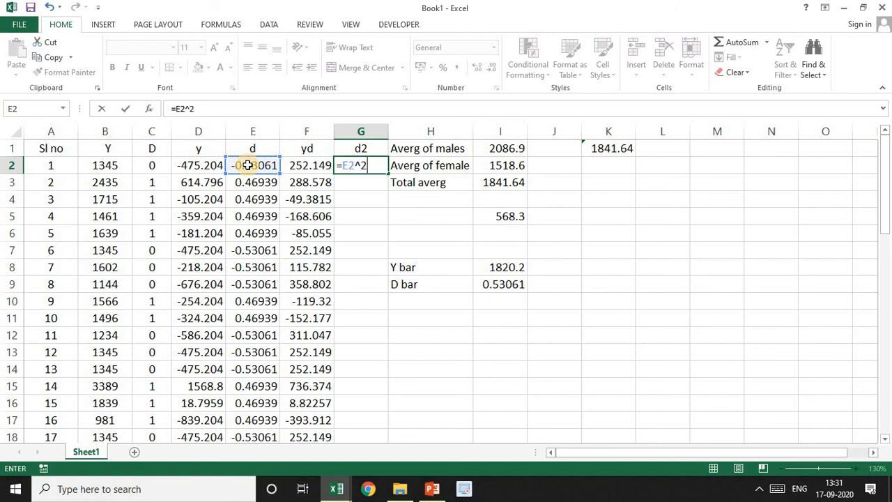
key(Return)
click(355, 161)
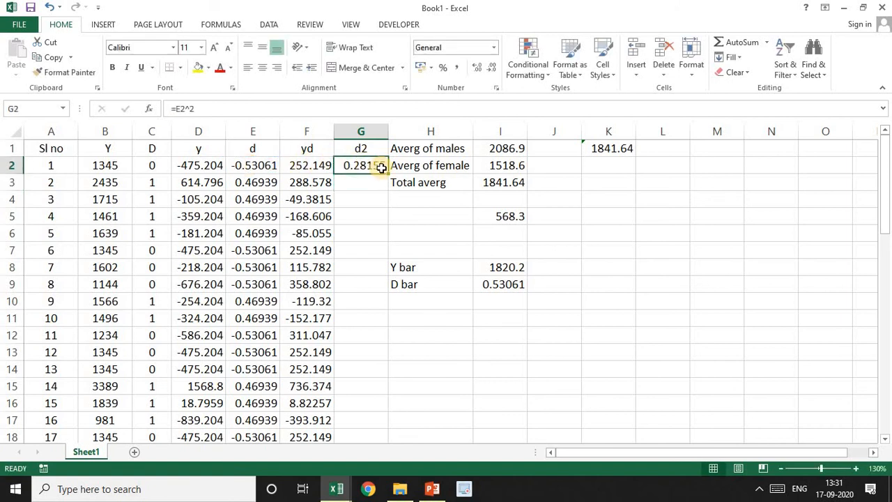
double_click(387, 173)
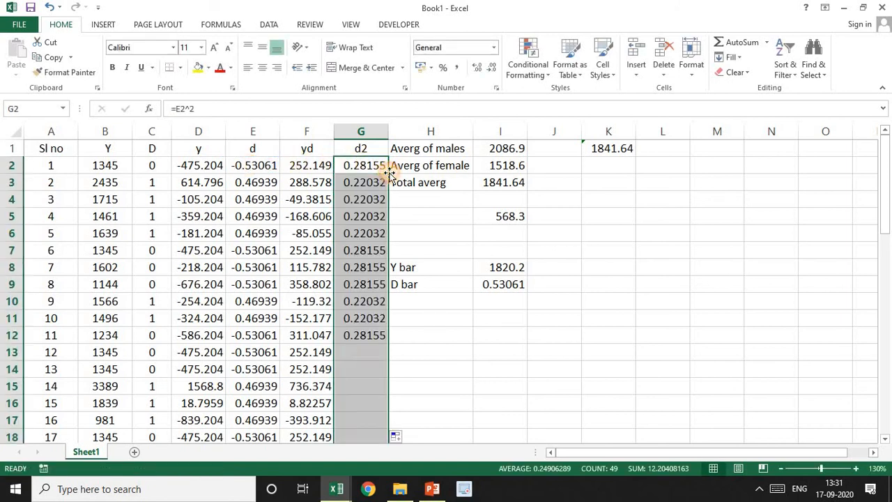
Total the d2 column with AutoSum in G51 and check the bottom row
click(740, 38)
drag(885, 187, 888, 414)
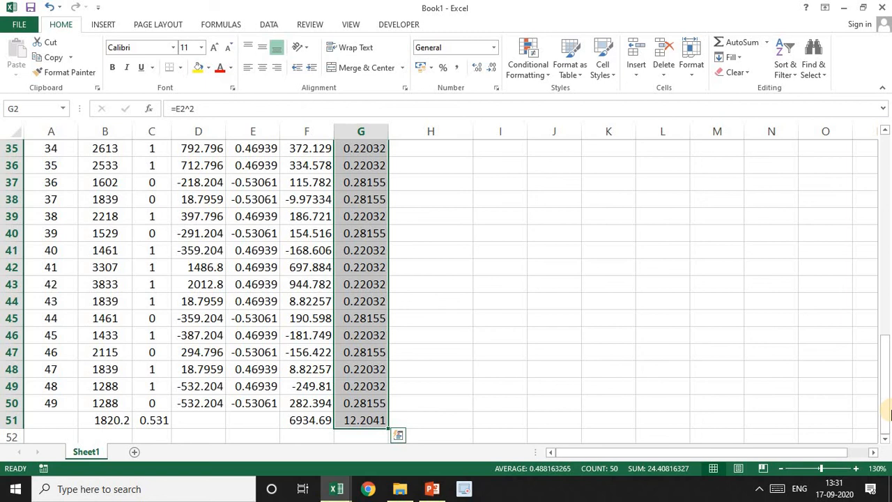
drag(882, 398, 889, 179)
Label H10 "b1" and calculate the slope in I10 with =F51/G51
click(432, 298)
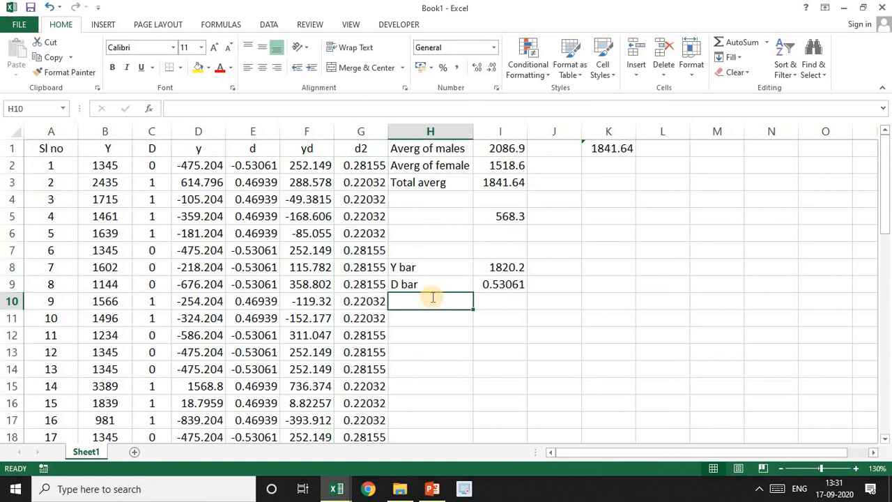
text(b1)
key(Tab)
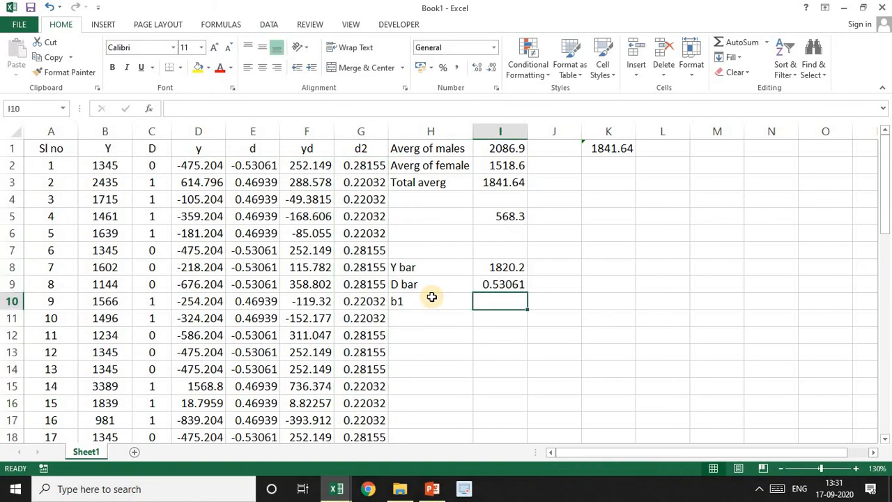
text(=)
drag(887, 315, 886, 418)
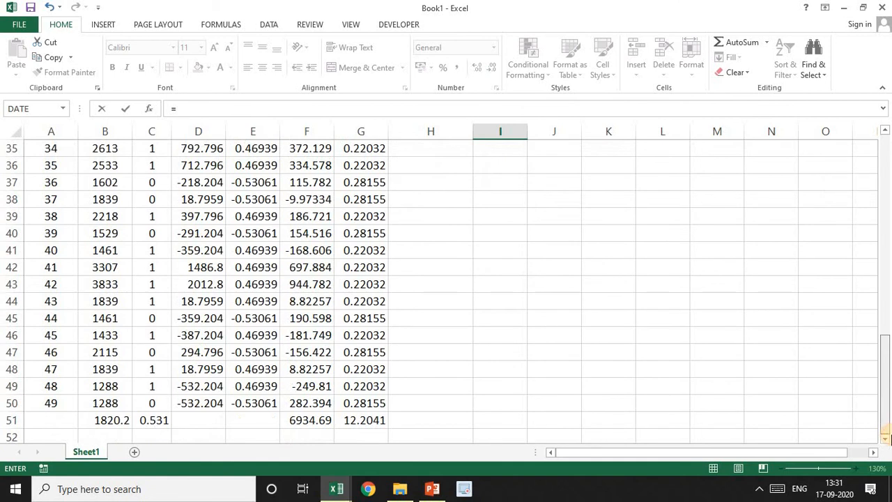
click(317, 420)
text(/)
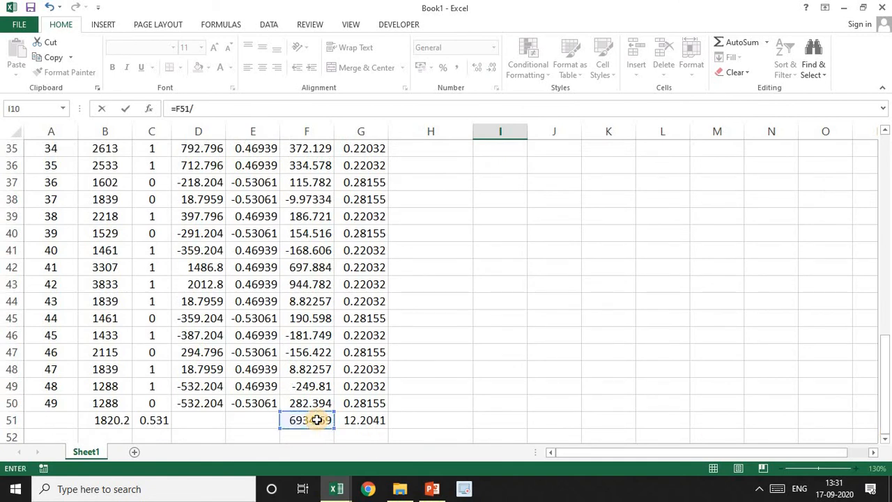
click(355, 420)
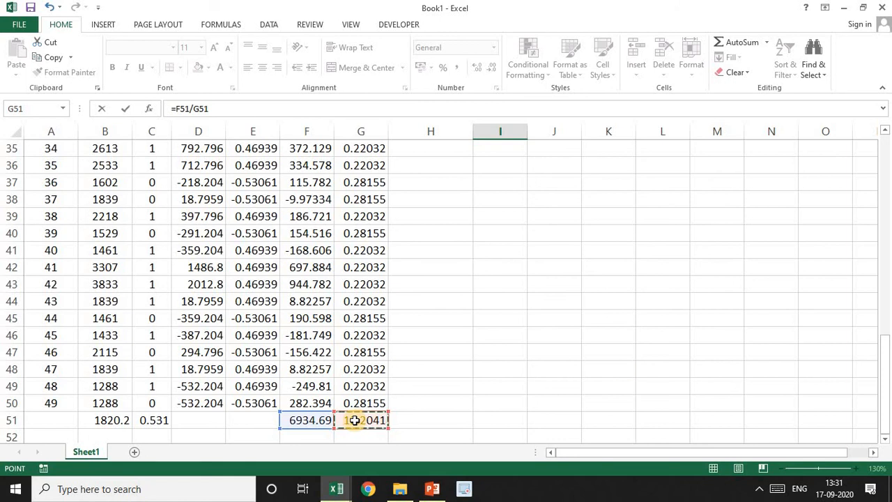
drag(882, 384, 866, 199)
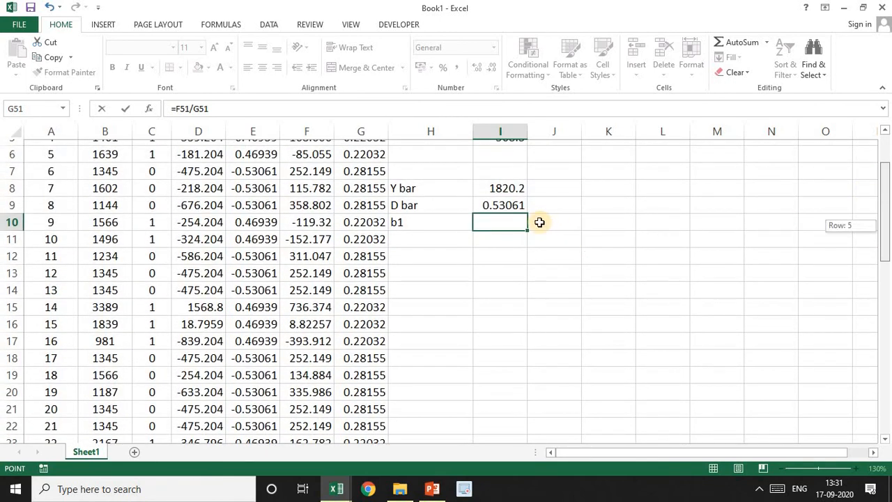
drag(539, 221, 539, 221)
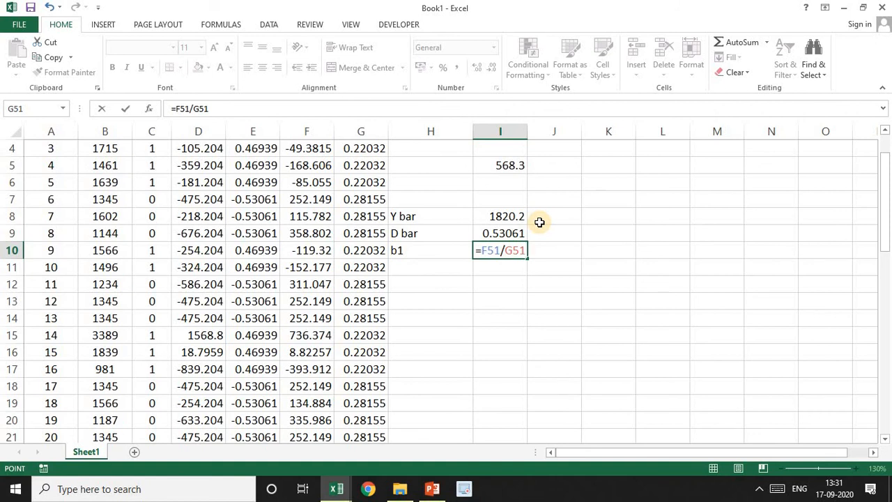
key(Return)
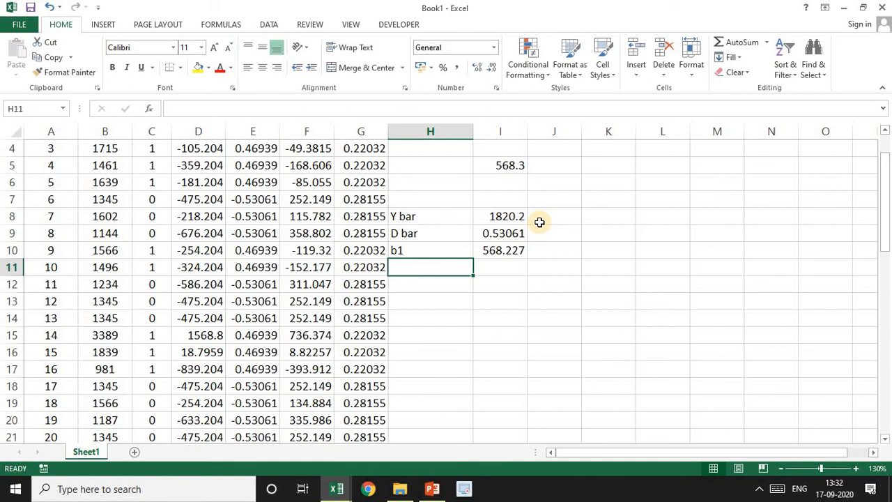
Label H11 "b0" and calculate the intercept in I11 with =I8-I10*I9
text(b0)
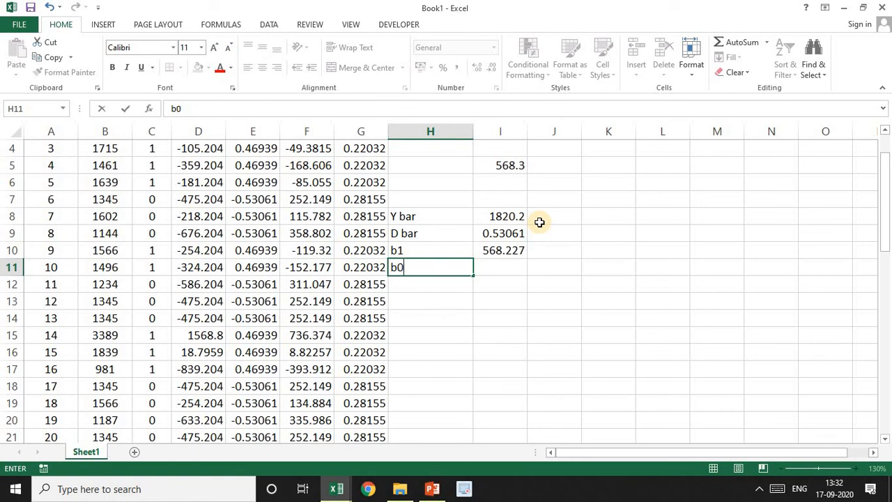
key(Tab)
text(=)
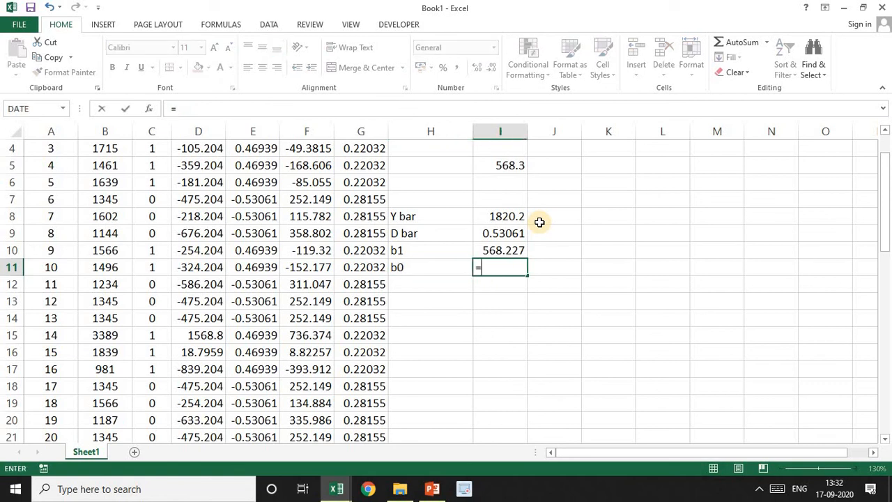
click(500, 214)
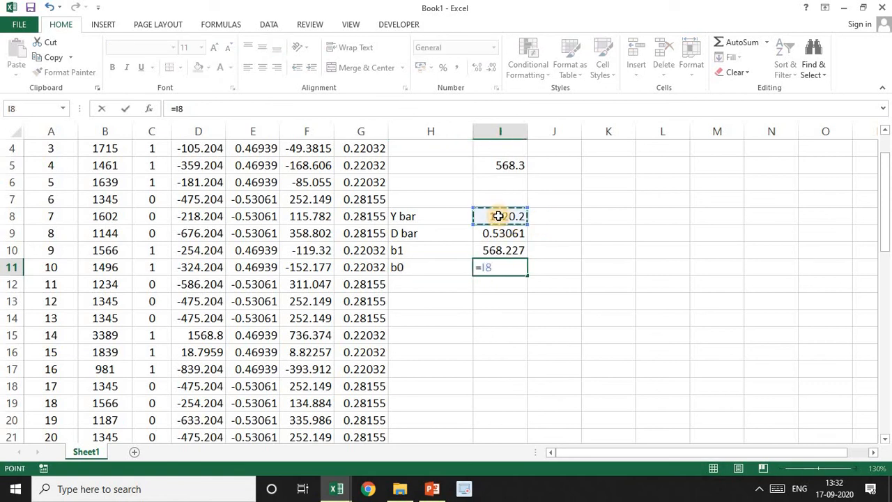
text(-)
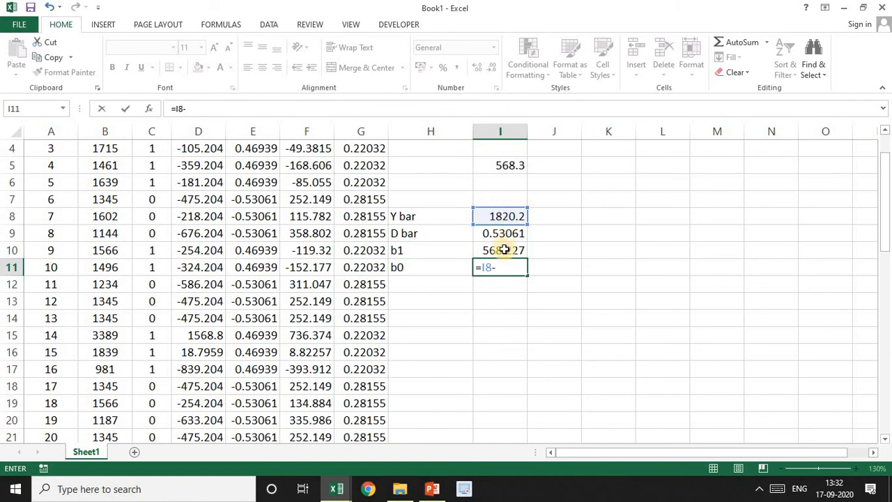
click(503, 249)
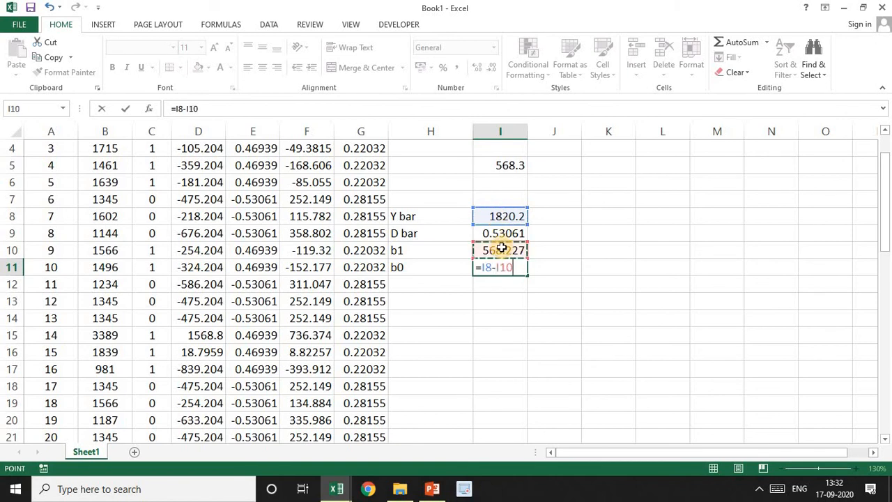
text(*)
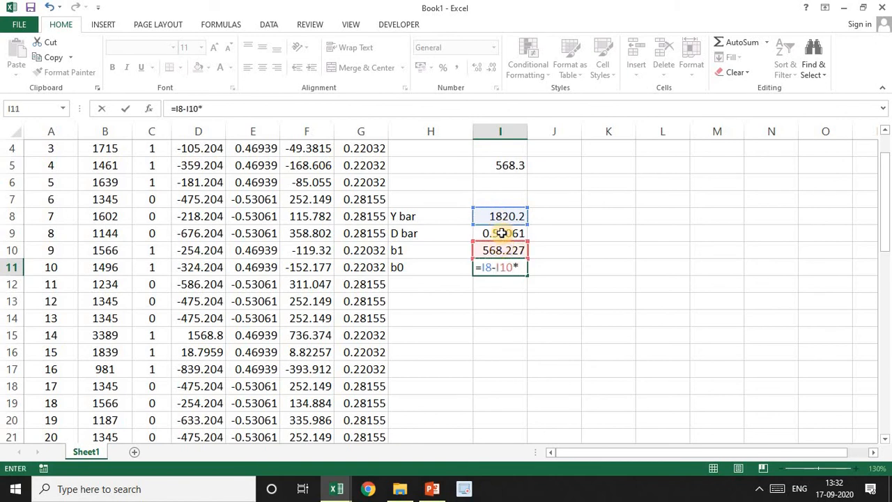
click(501, 234)
key(Return)
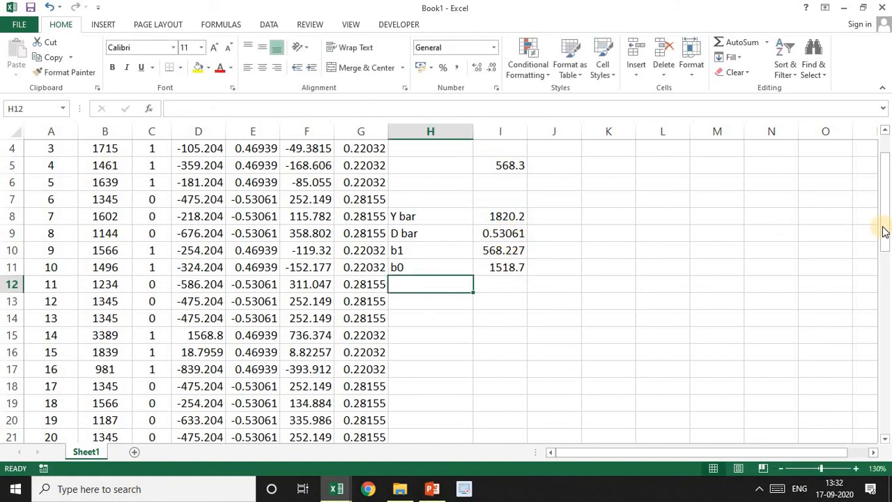
Write the estimated regression equation as the text "1518.7+568.2D" in K8
drag(882, 228, 886, 182)
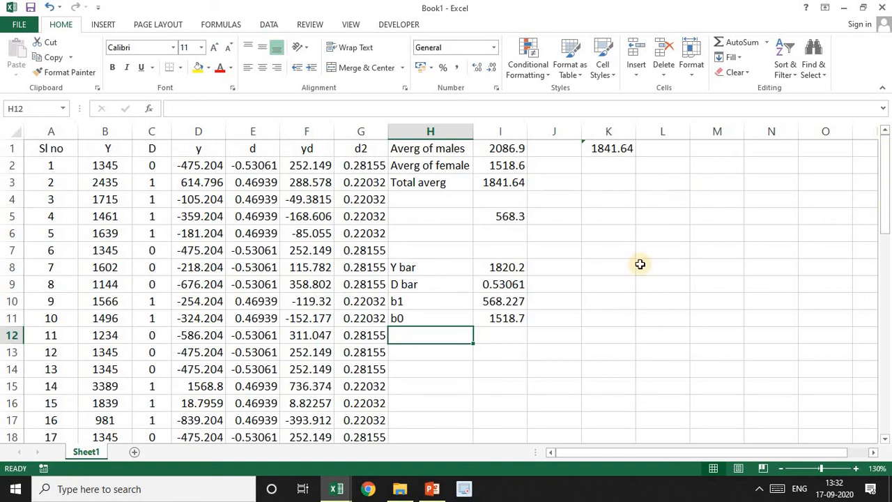
click(610, 265)
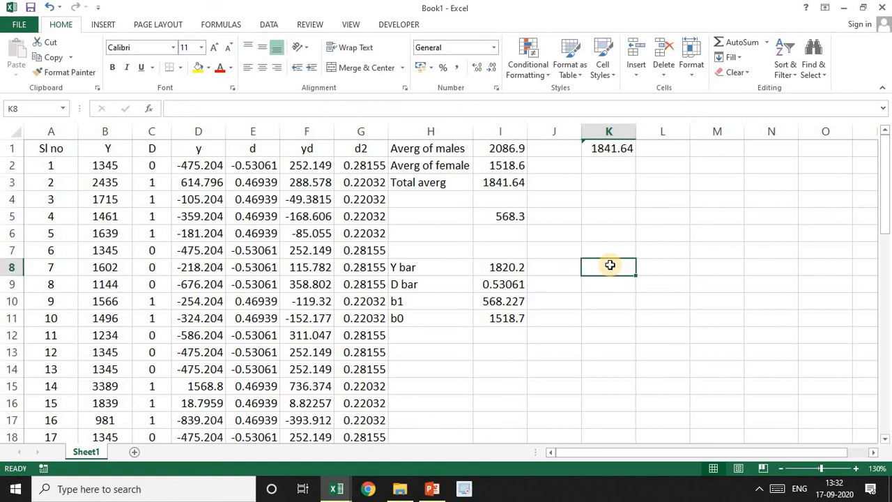
text(18)
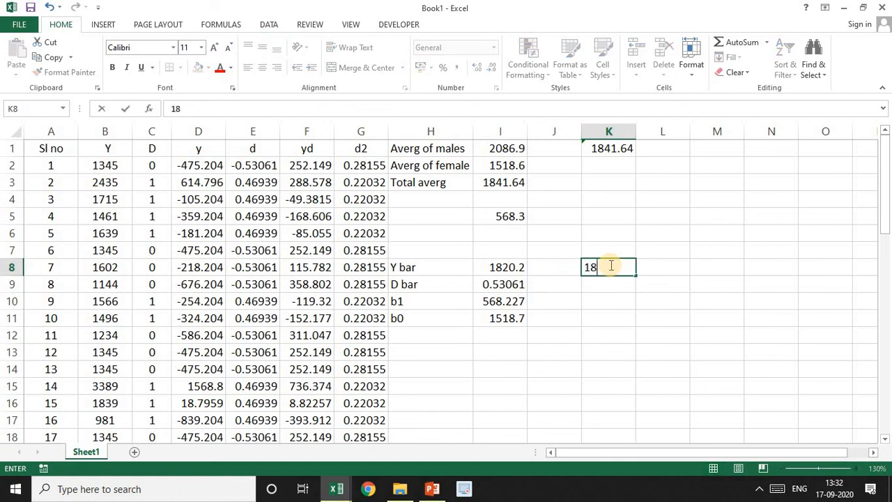
text(20.)
key(BackSpace)
key(BackSpace)
key(BackSpace)
key(BackSpace)
key(BackSpace)
text(1518.7+568.)
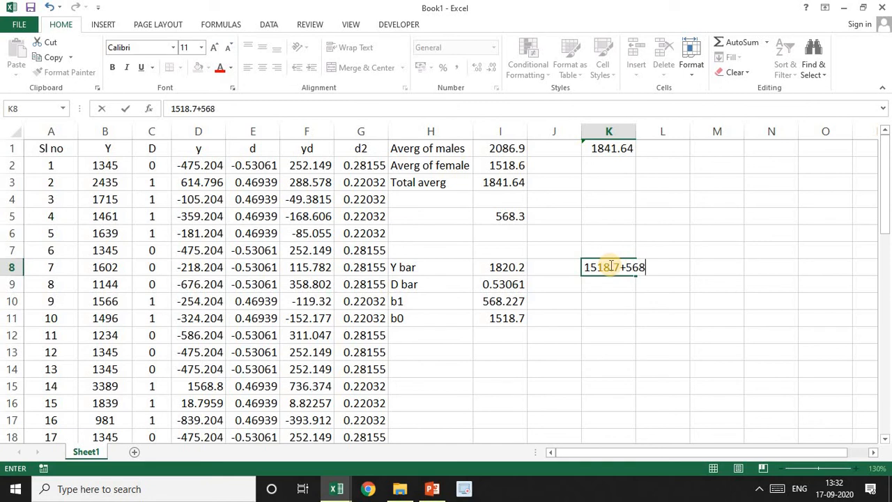
text(2D)
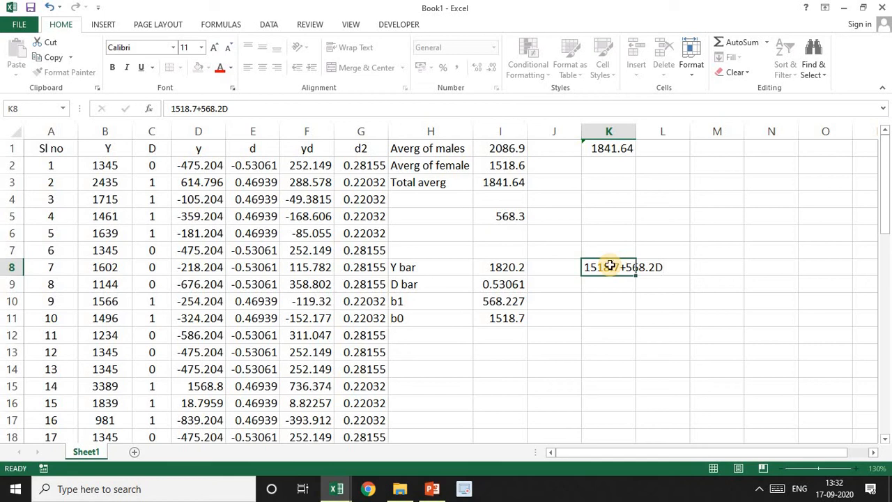
Highlight the female average in I2 and the b0 value in I11 with yellow fill
key(Return)
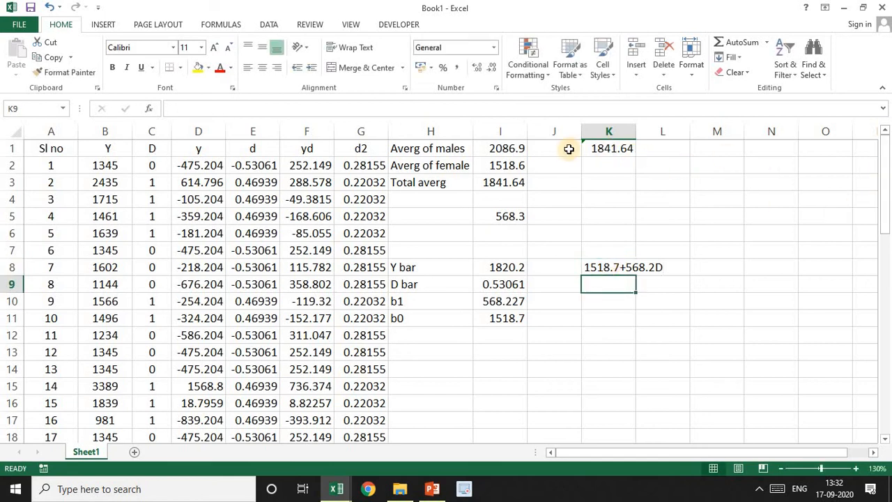
click(508, 167)
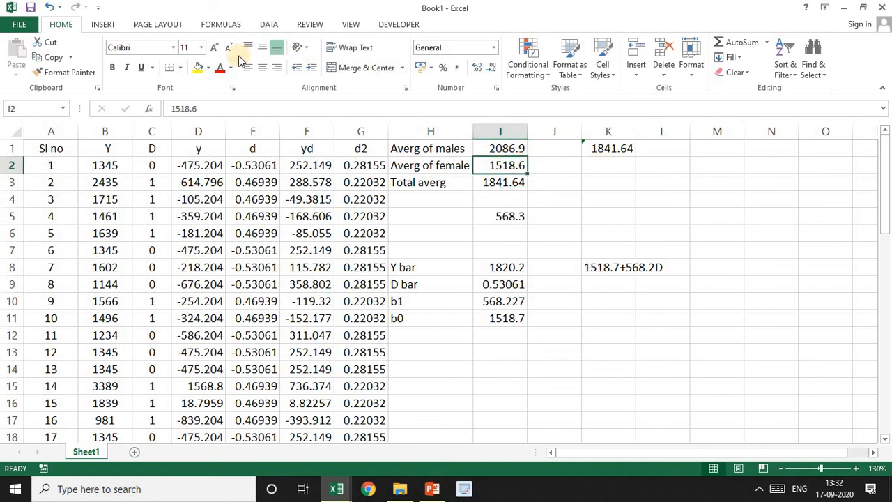
click(198, 68)
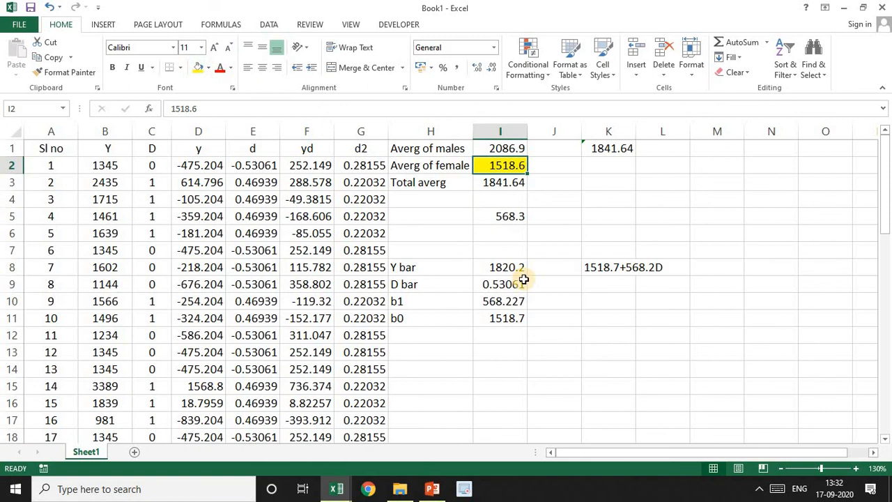
click(509, 318)
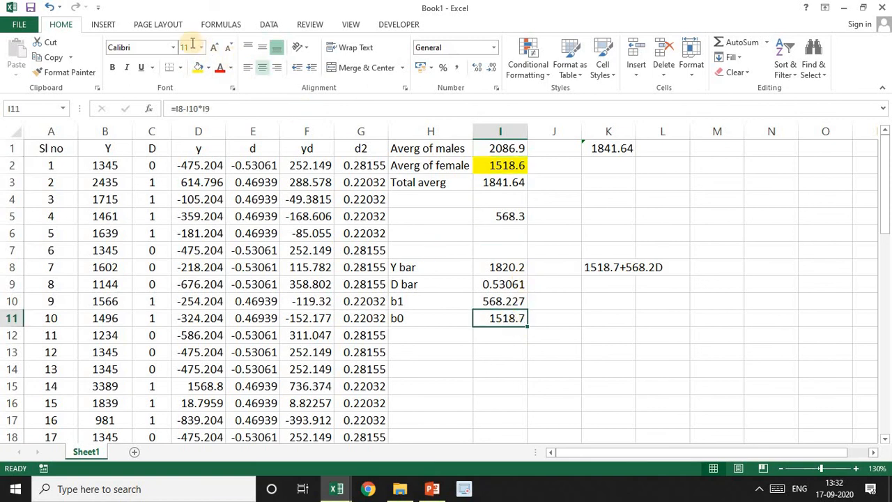
click(199, 69)
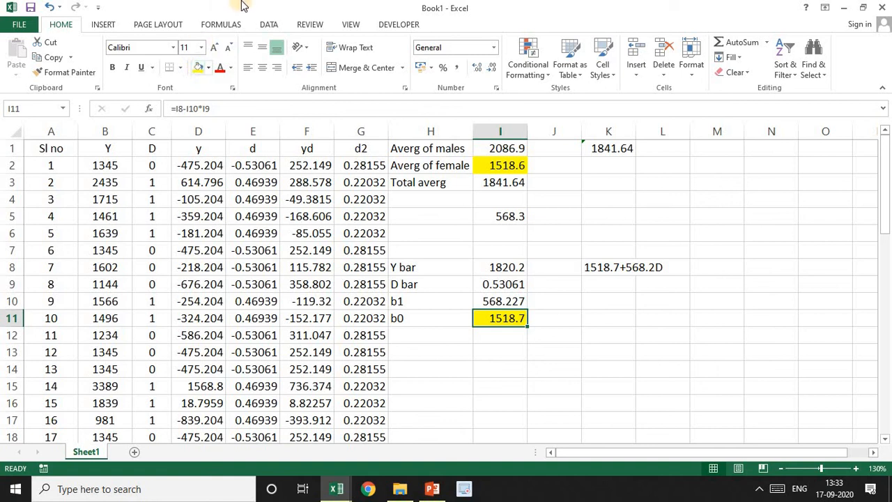
Label H12 "b0+b1" and add the two coefficients in I12 with =I11+I10
click(409, 335)
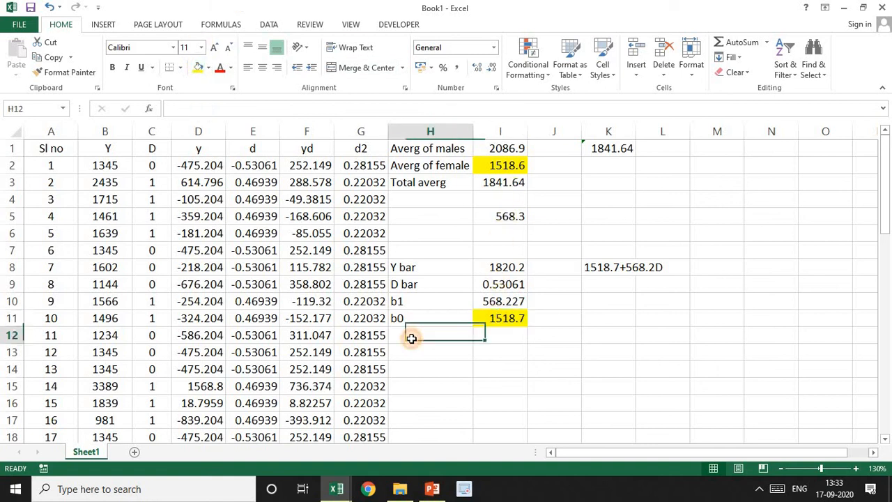
text(b0)
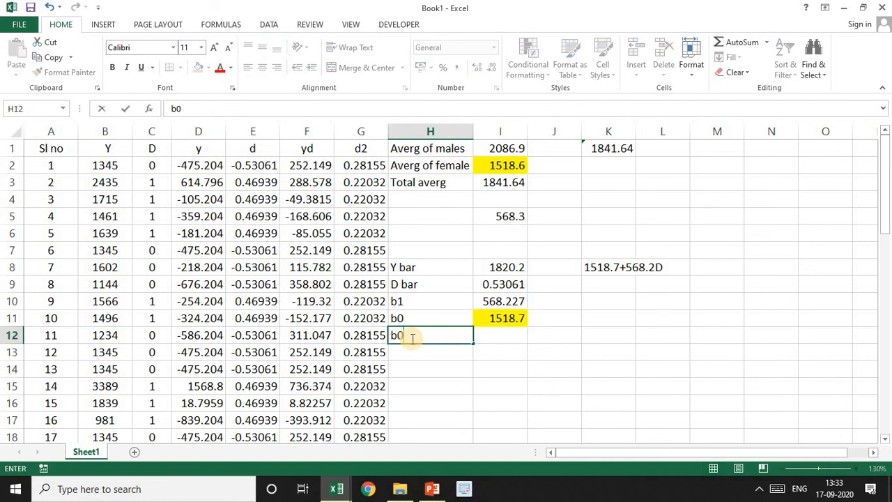
text(+b1)
key(Tab)
text(=)
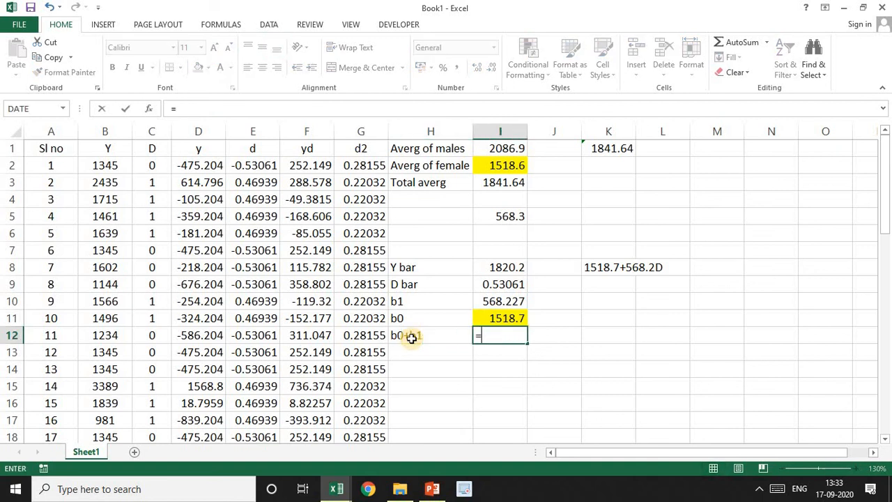
click(502, 316)
text(+)
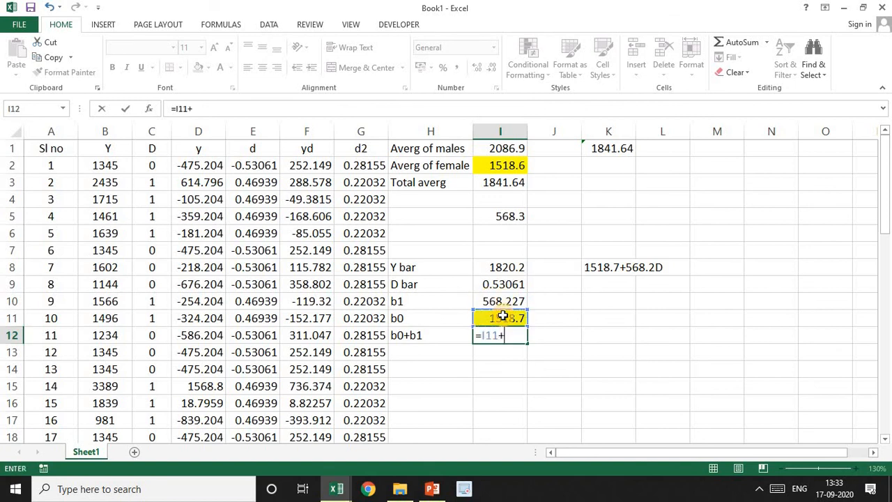
click(495, 299)
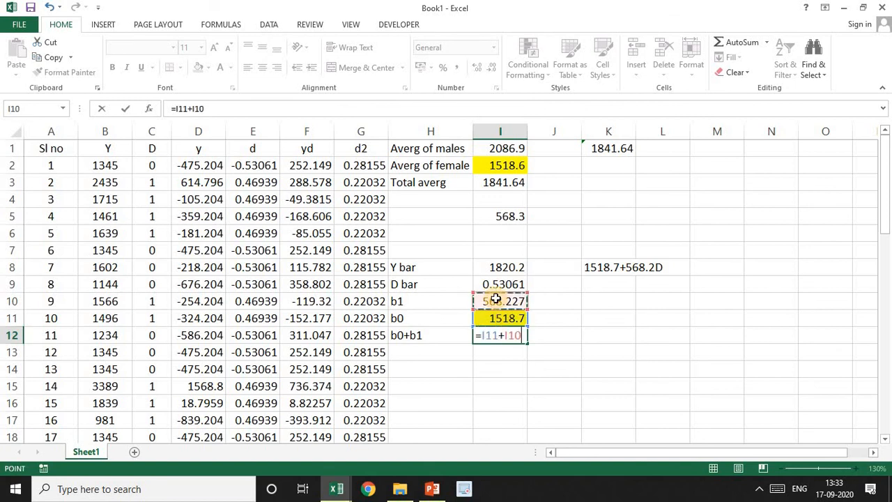
key(Return)
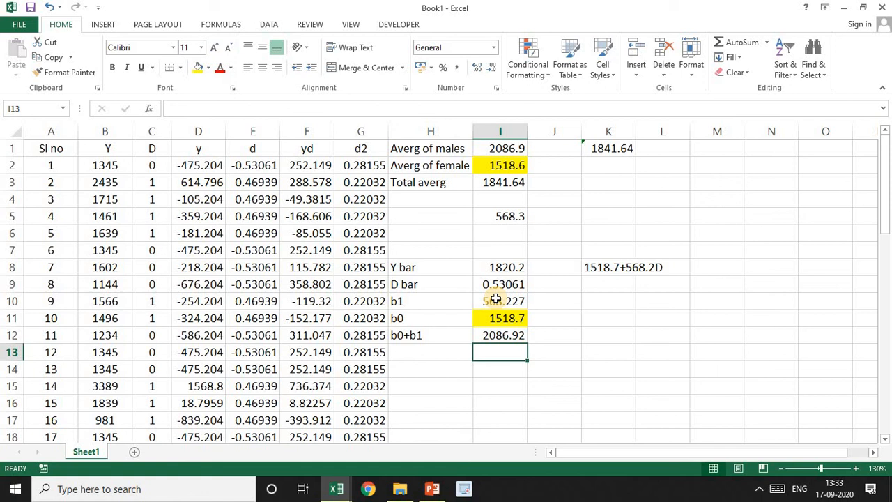
Highlight the b0+b1 value in I12, the male average in I1 and the b1 value in I10 with yellow fill
click(494, 335)
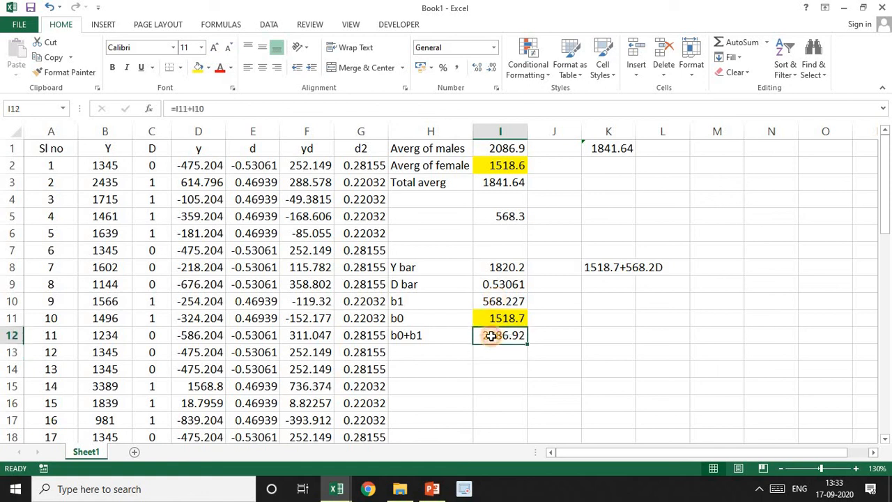
click(199, 68)
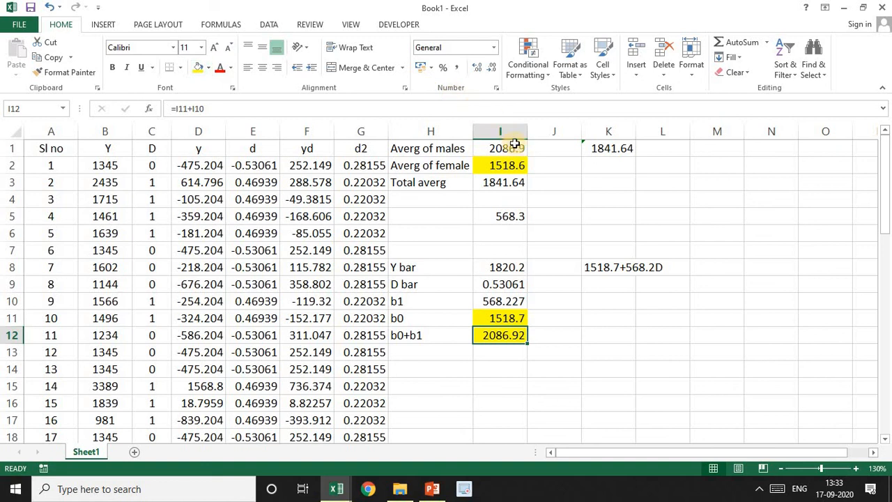
click(515, 149)
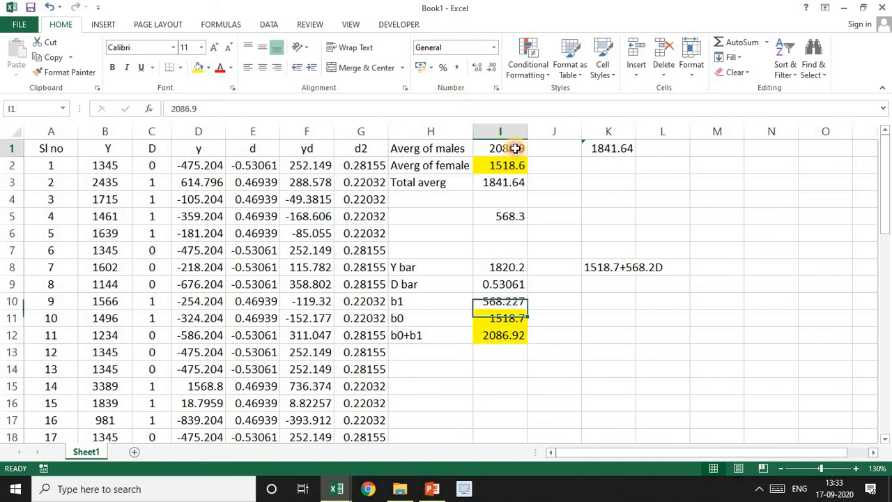
click(198, 67)
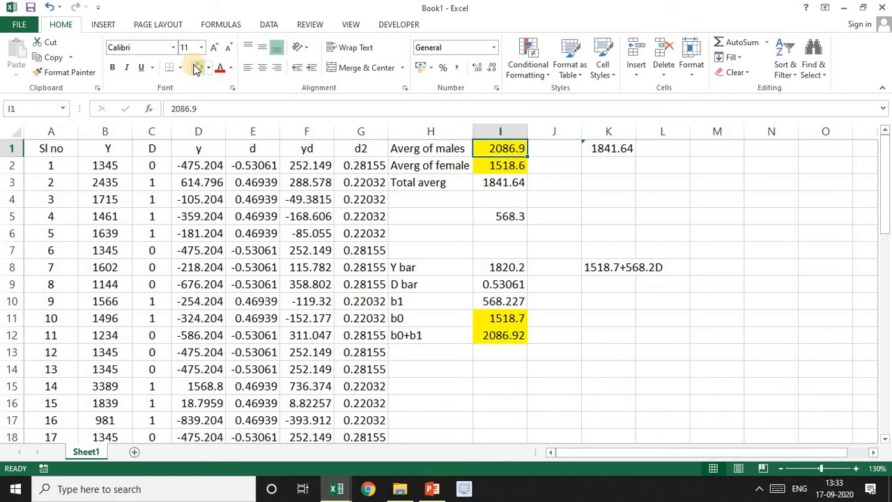
click(501, 302)
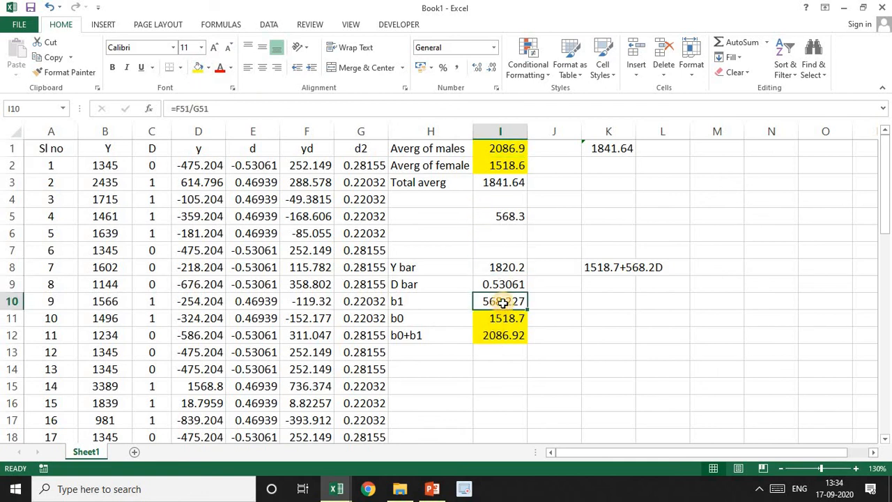
click(197, 68)
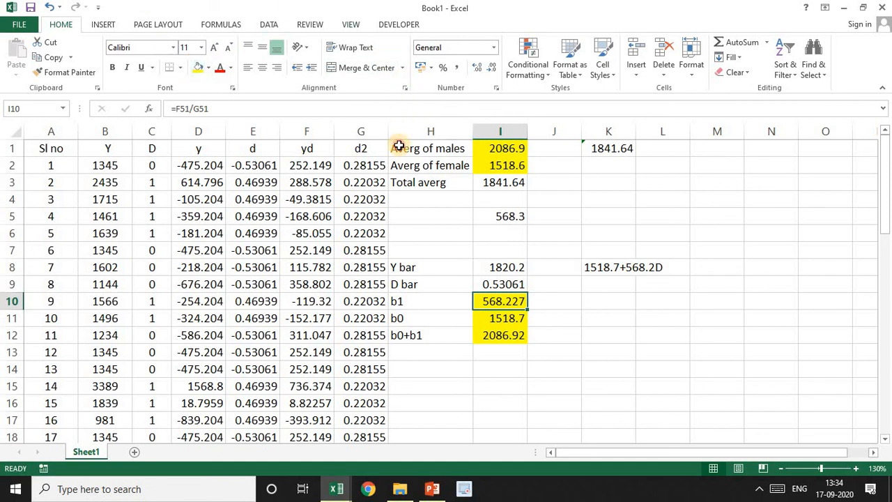
Compare the group averages in H1:I3 with the regression results in H8:I12
drag(400, 148, 508, 181)
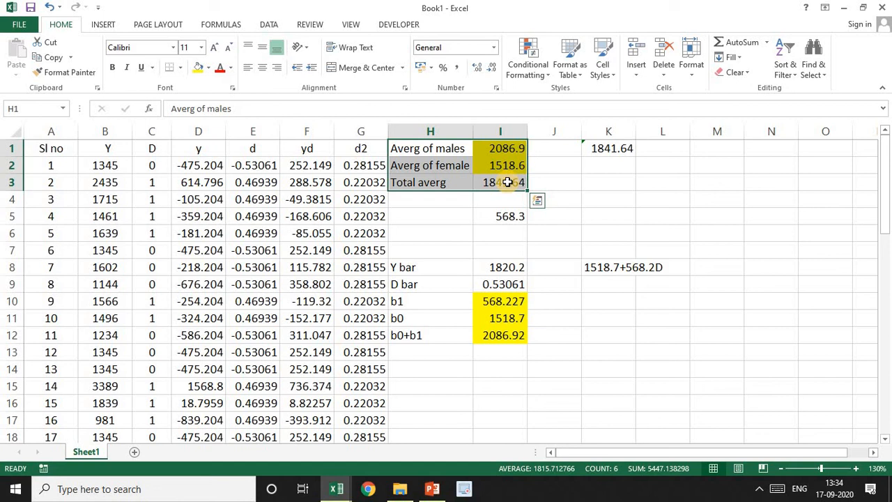
click(414, 266)
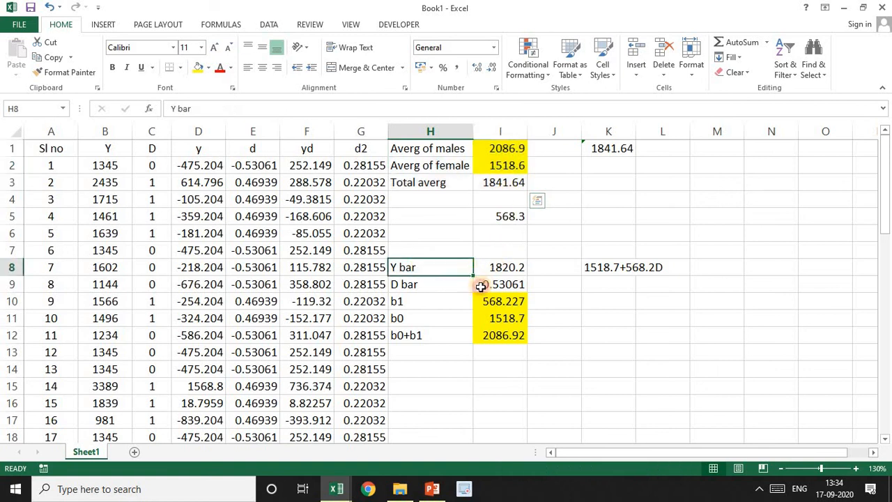
drag(481, 286, 488, 333)
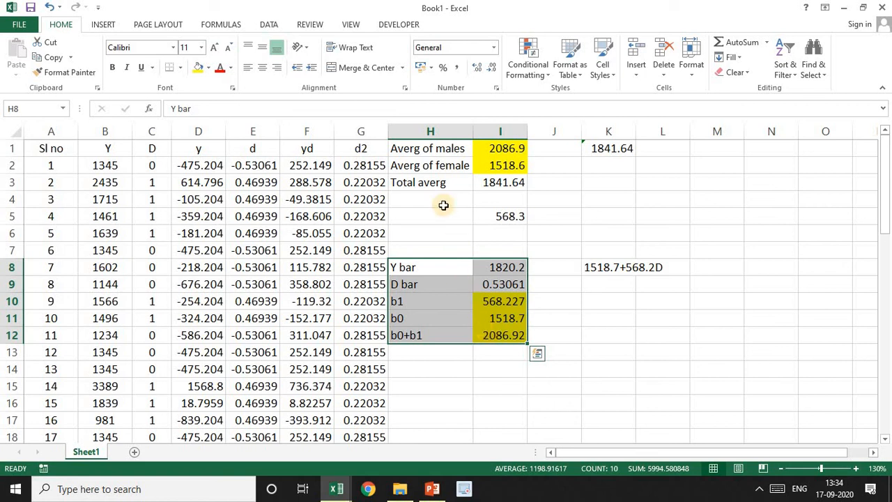
drag(422, 148, 489, 182)
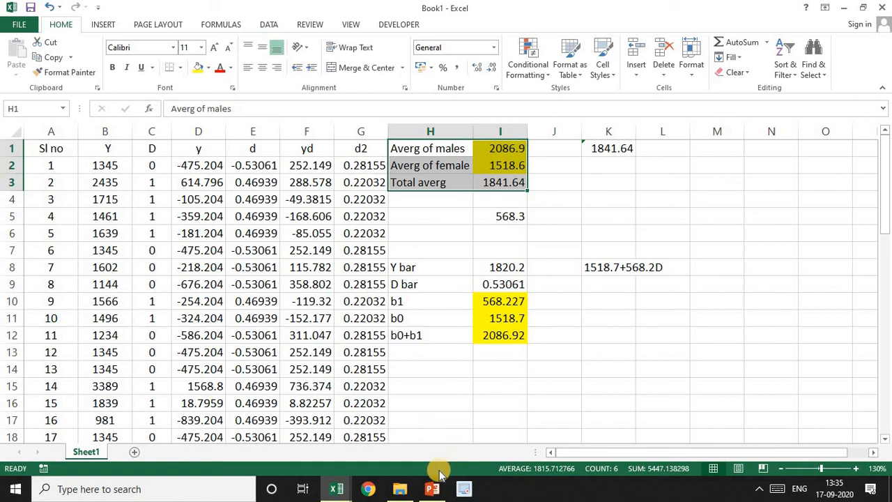
Switch to PowerPoint to review the hypothesis and mean-wage formula slides of the dummy variable presentation, and return to Book1 in Excel
mouse_move(432, 483)
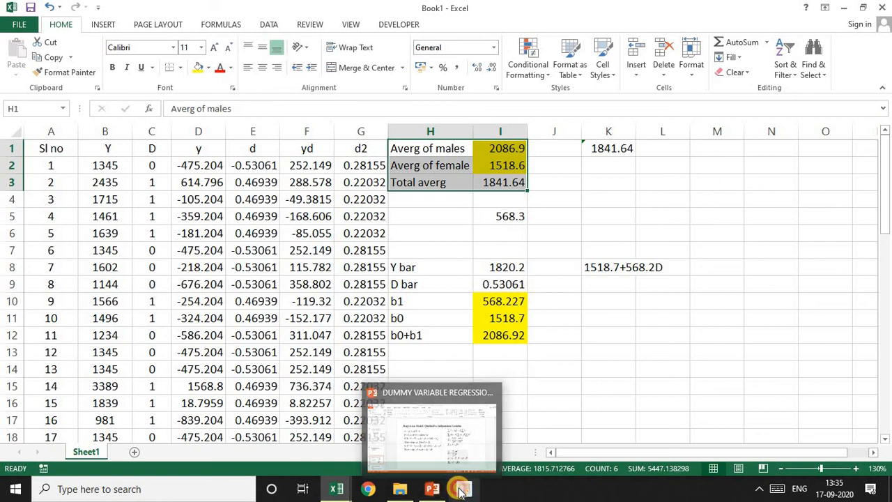
click(461, 490)
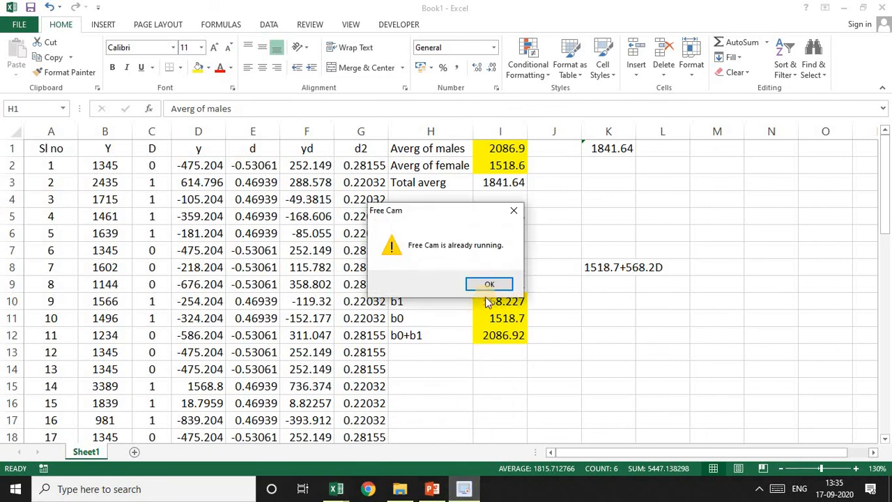
click(490, 286)
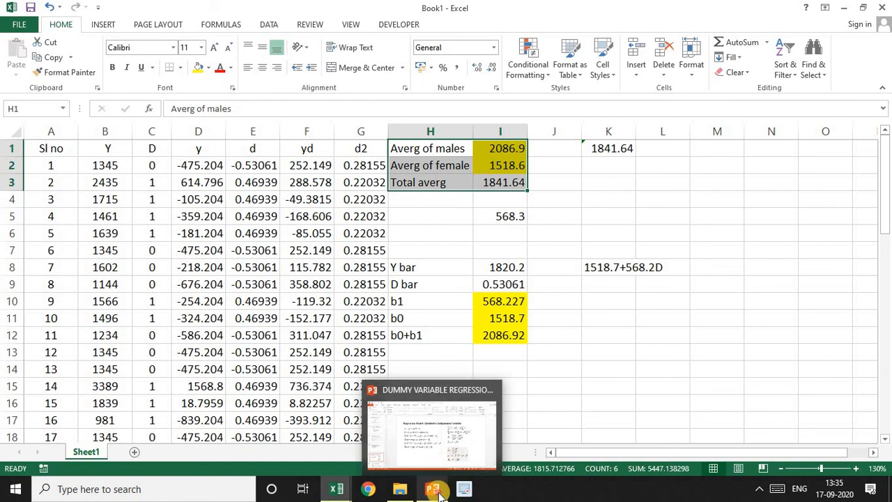
click(437, 491)
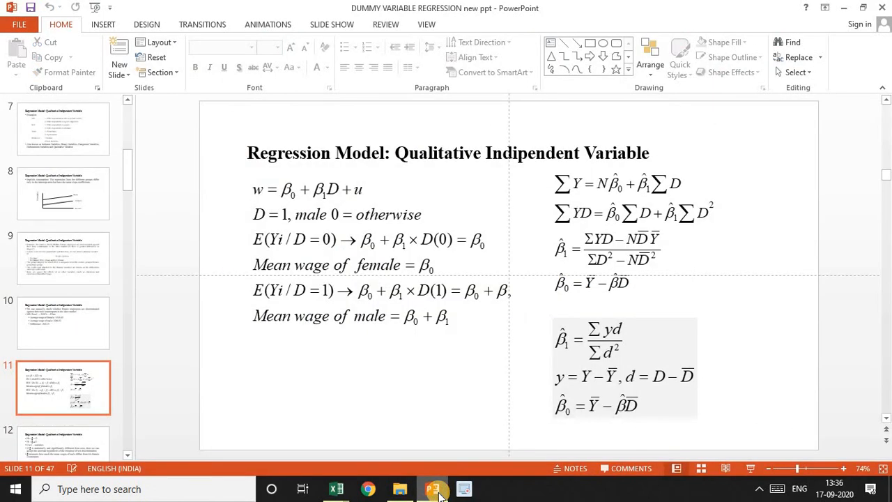
key(Page_Down)
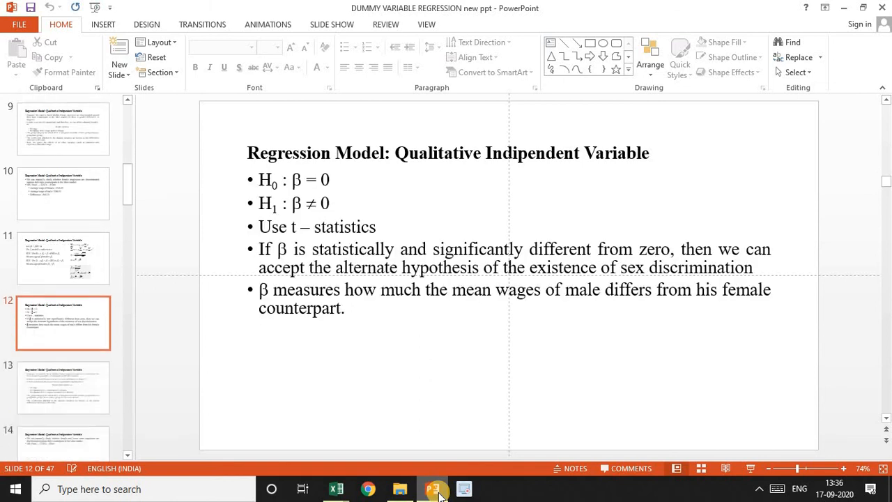
key(Page_Up)
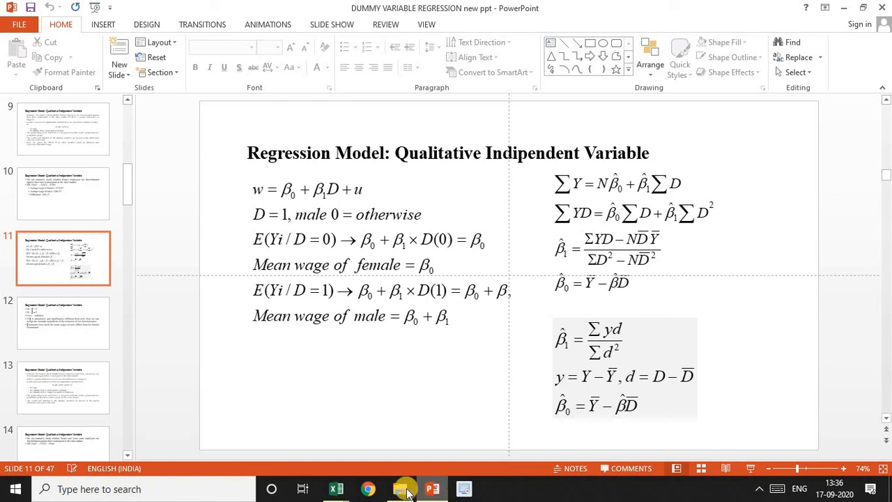
click(337, 491)
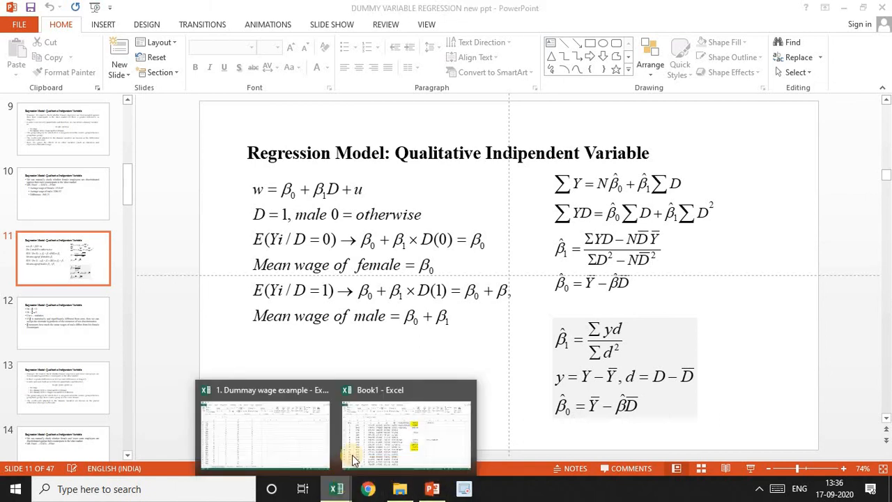
click(368, 432)
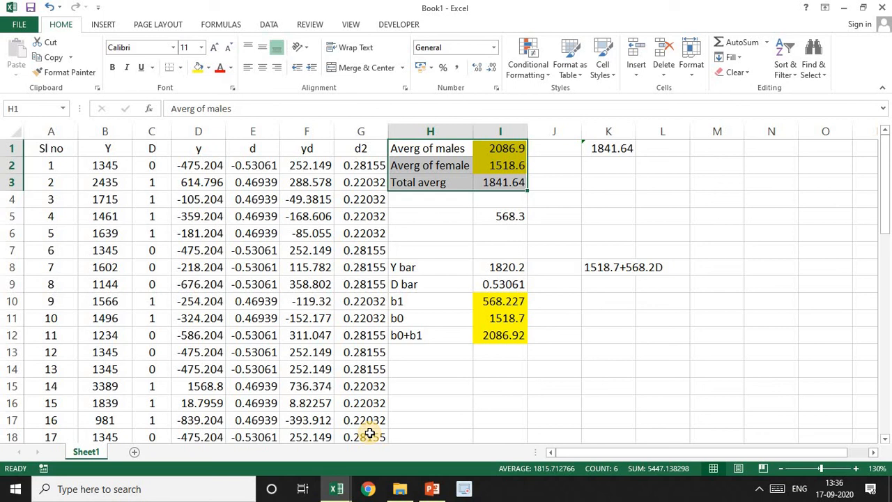
Open the Regression tool from the Data Analysis tools
click(271, 25)
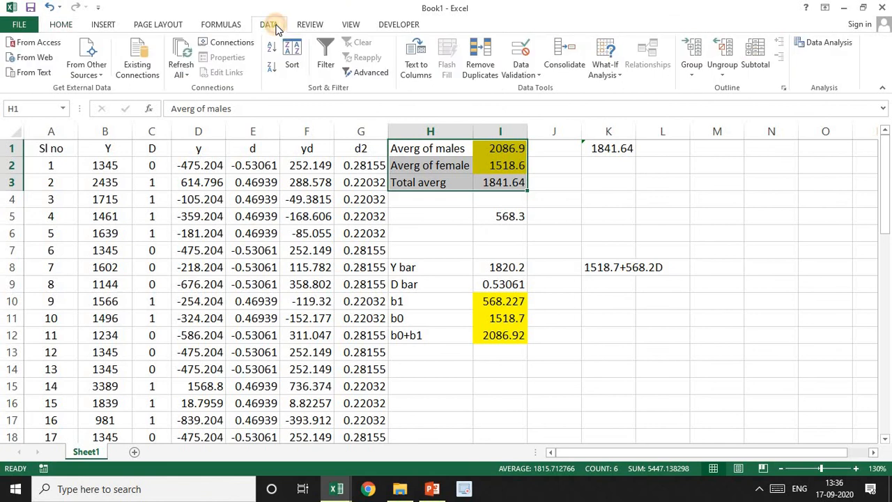
click(828, 48)
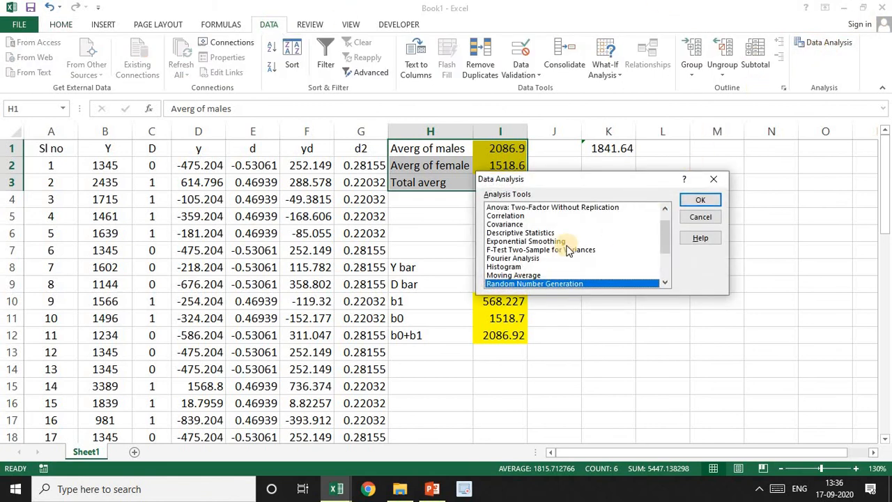
scroll(568, 251, down, 1)
scroll(567, 251, down, 1)
click(541, 281)
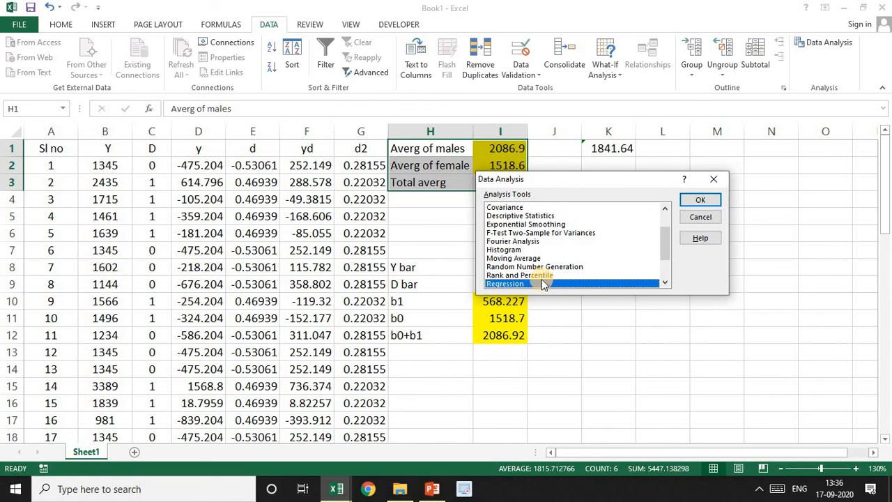
double_click(541, 280)
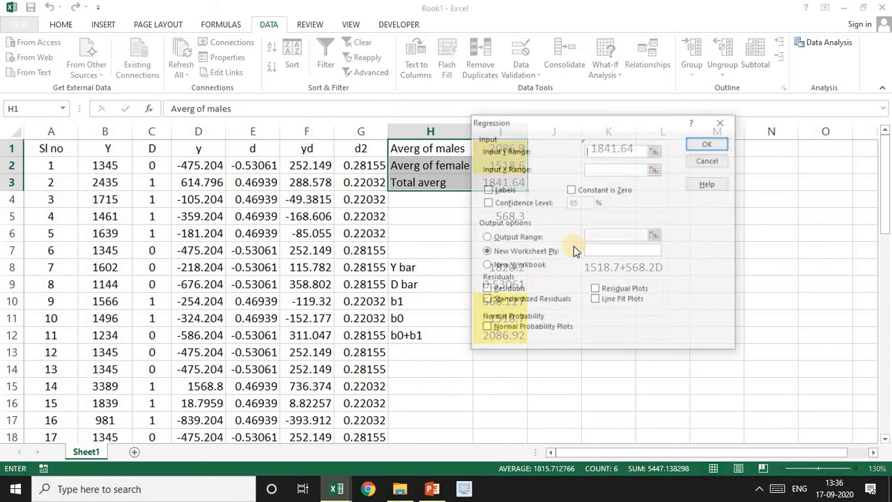
Set the regression's Input Y Range to $B$1:$B$50, leaving out the average in row 51
click(652, 148)
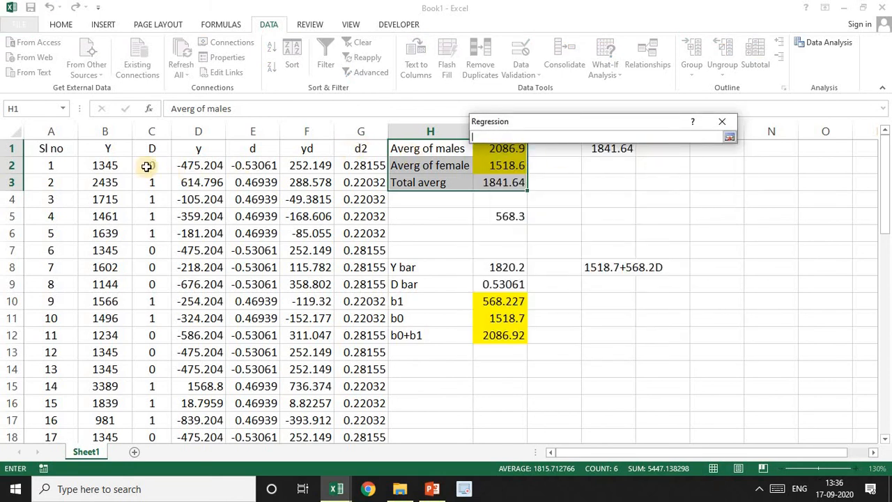
click(110, 150)
key(ctrl+shift+Down)
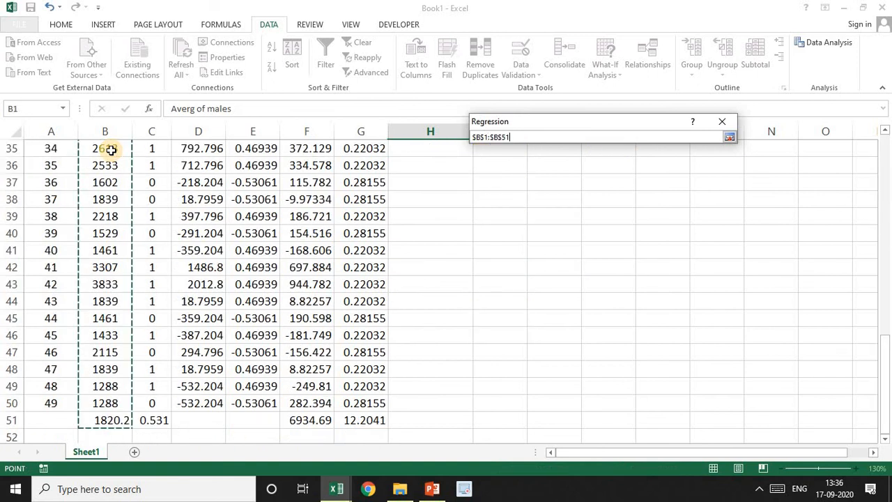
drag(105, 402, 112, 3)
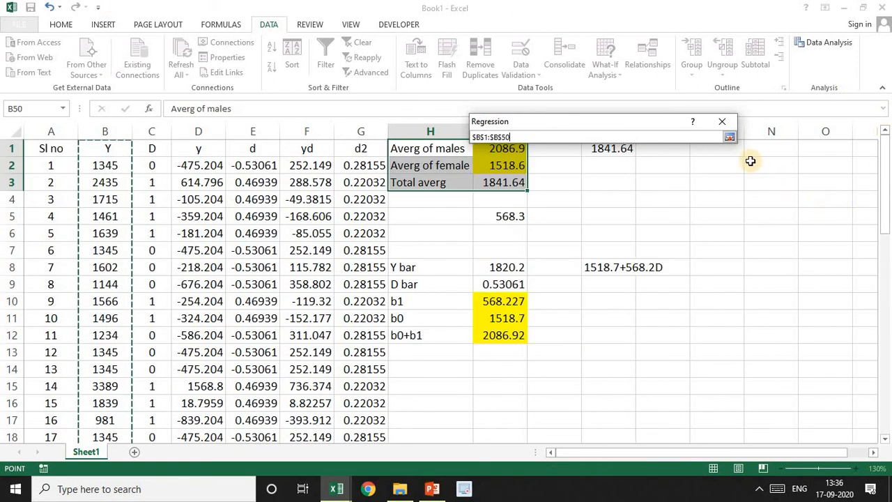
click(728, 136)
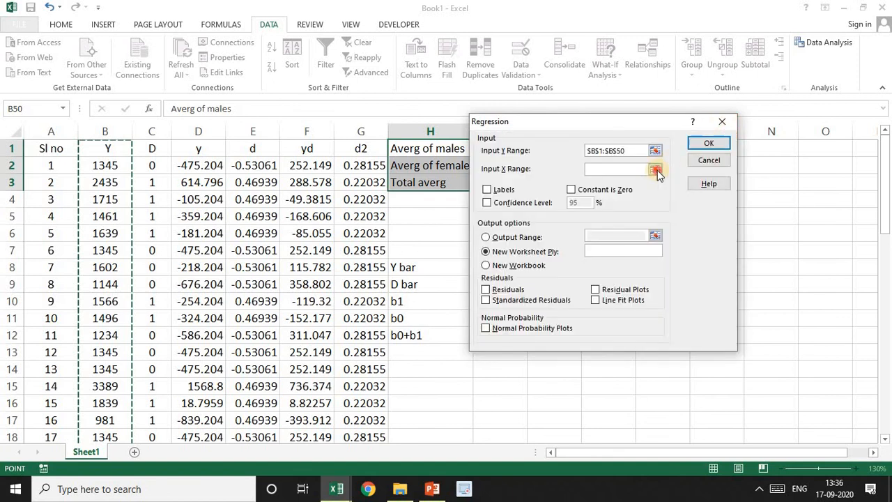
Set the Input X Range to $C$1:$C$50, include Labels, and run the regression with output to a new worksheet
click(657, 175)
drag(153, 148, 159, 390)
click(729, 137)
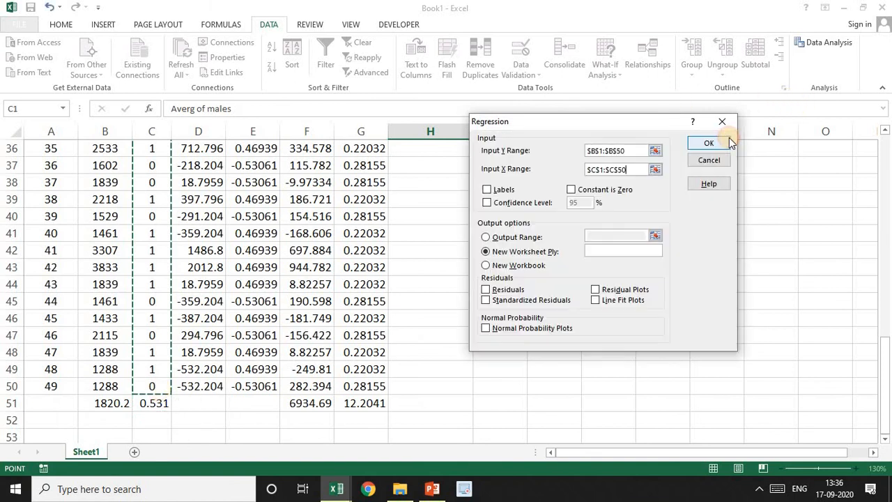
click(487, 190)
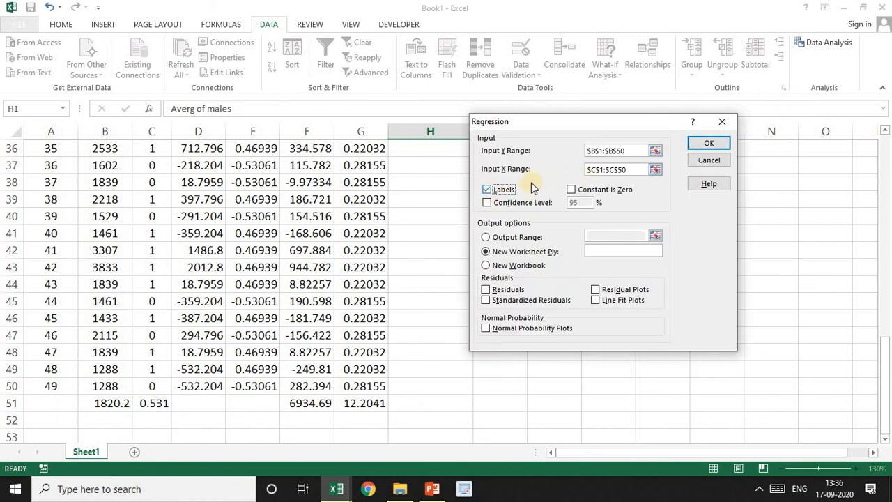
click(708, 142)
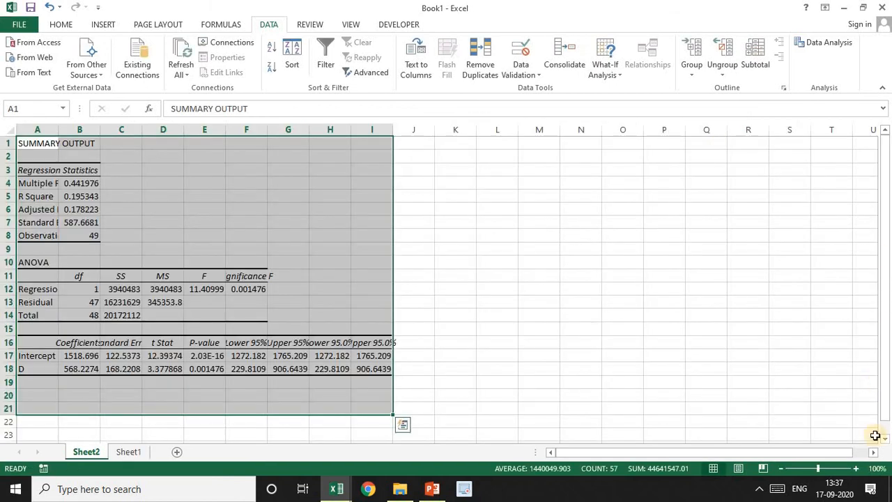
Copy the Intercept and D coefficients from A17:B18 of the regression output to K4:L5
click(856, 468)
click(855, 467)
click(855, 468)
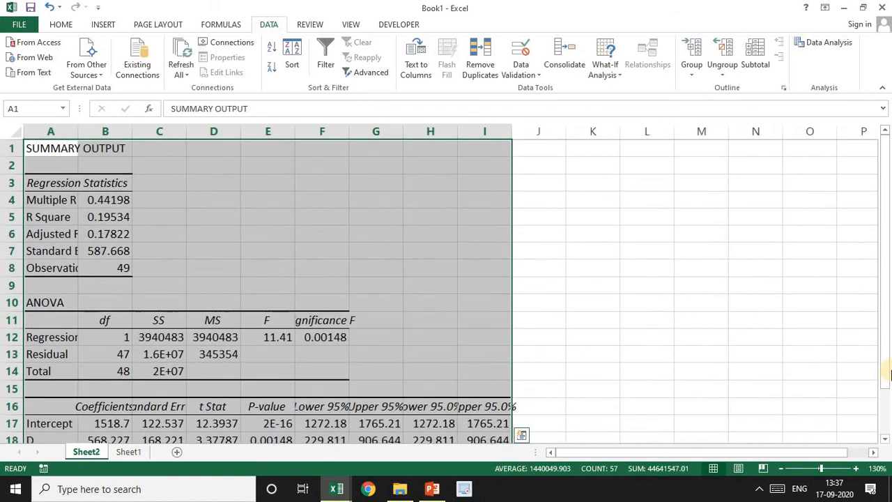
scroll(885, 377, down, 1)
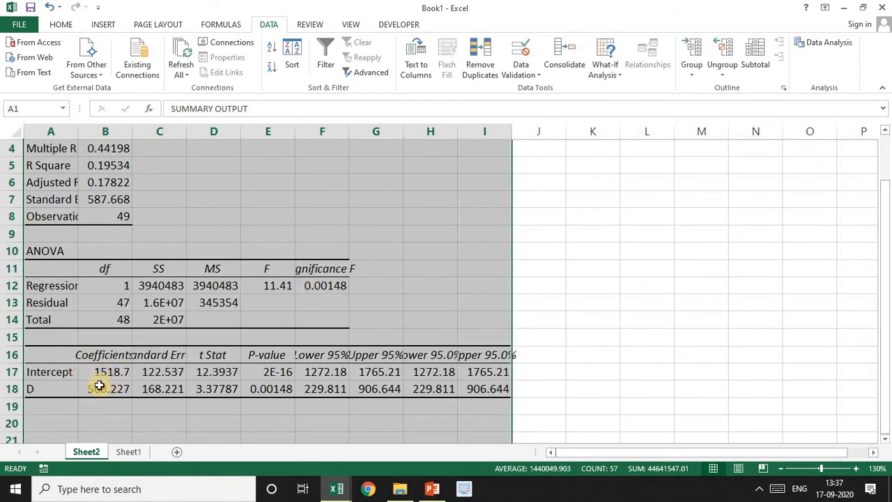
drag(45, 377, 91, 390)
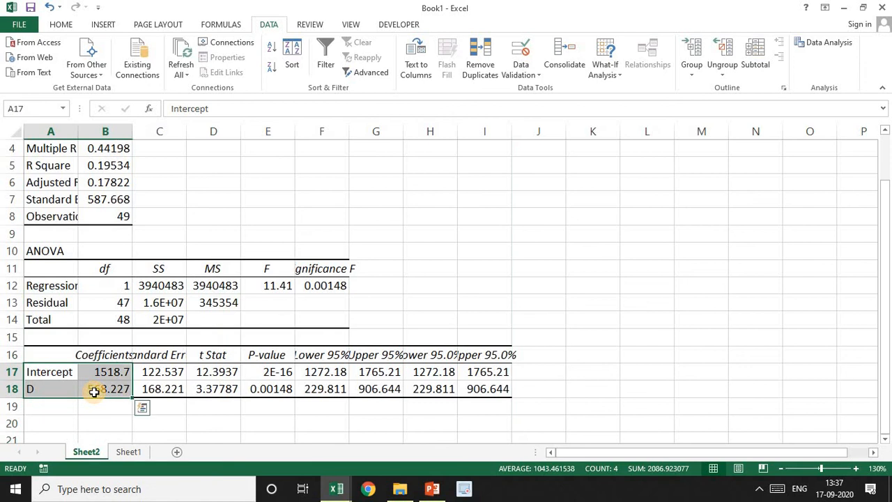
key(ctrl+c)
click(575, 146)
key(ctrl+v)
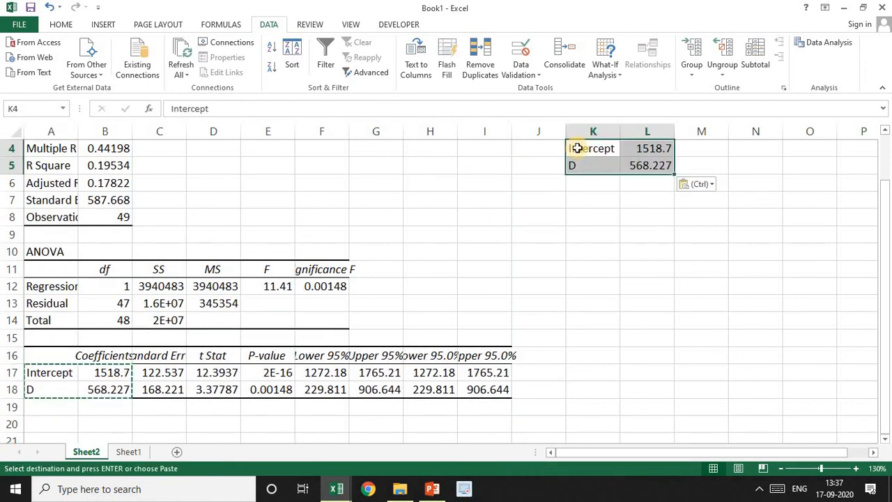
Fit column C of the regression output to its contents so the Standard Error heading shows in full
click(655, 151)
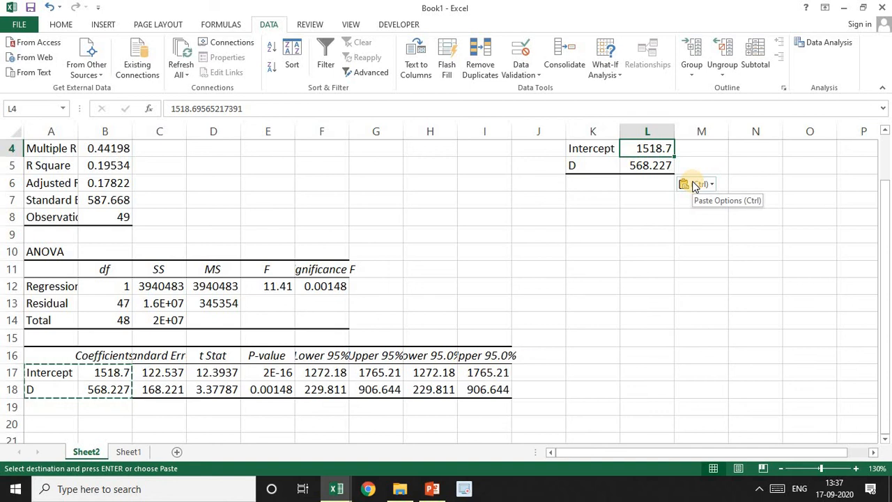
double_click(643, 273)
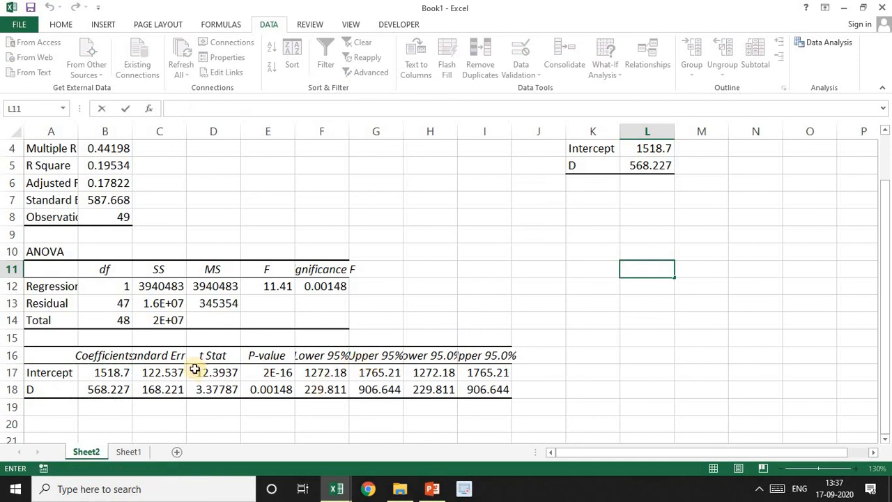
click(168, 373)
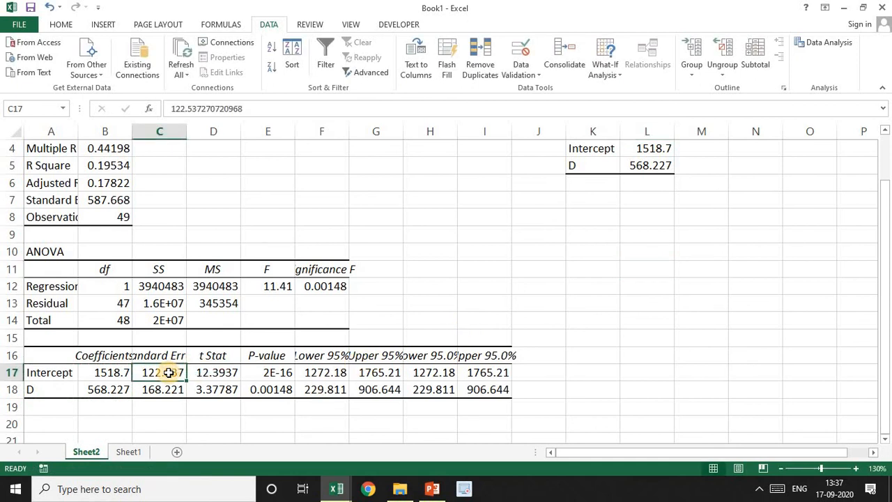
double_click(187, 127)
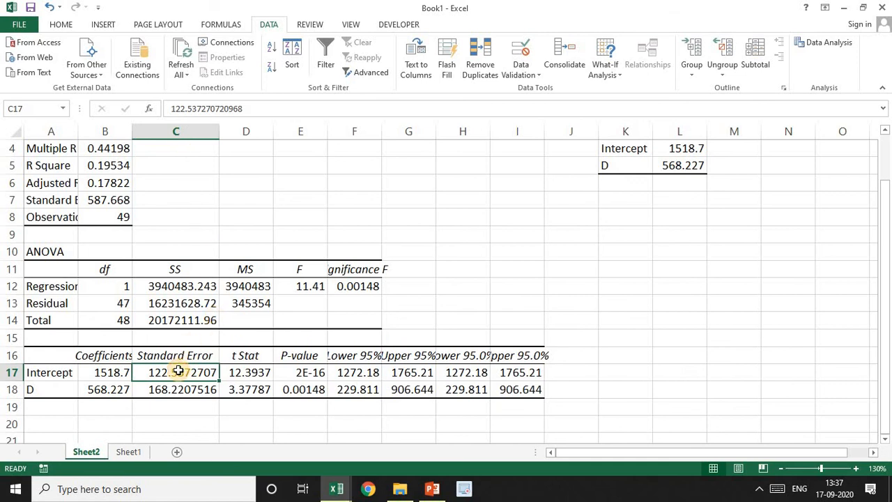
Examine the standard error, t Stat and P-value in the coefficient table, and the values under Regression Statistics
key(Down)
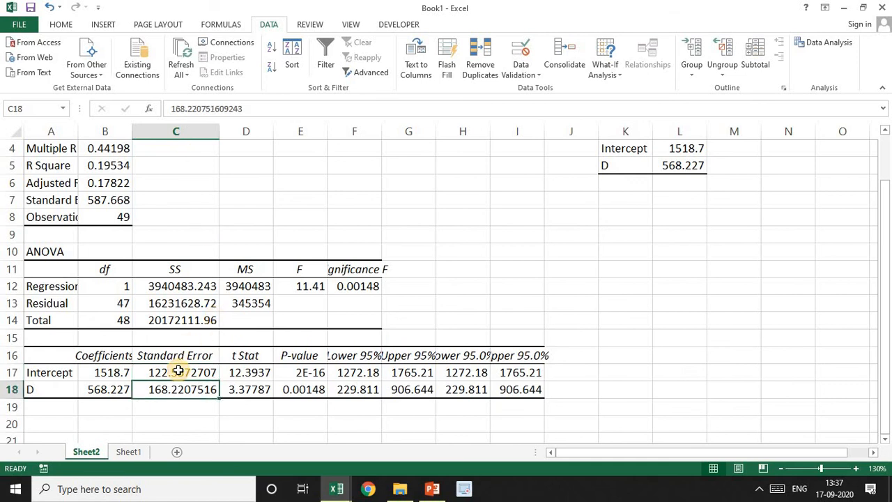
key(Right)
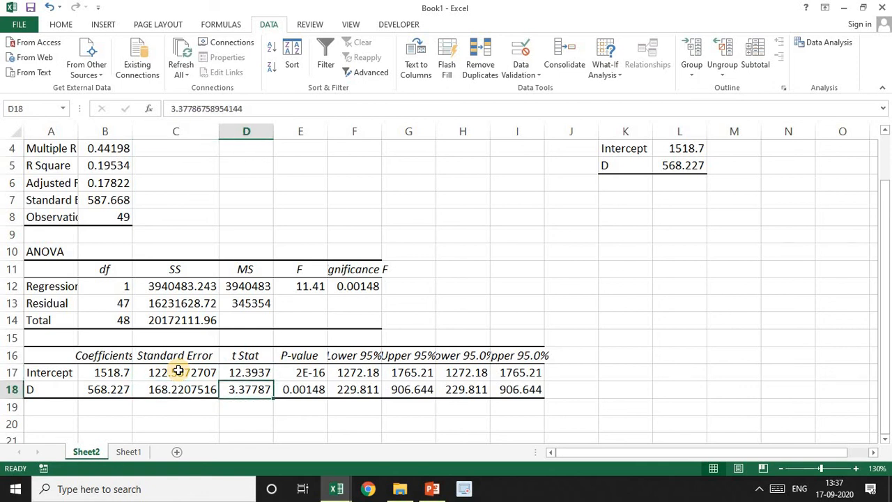
key(Right)
key(Up)
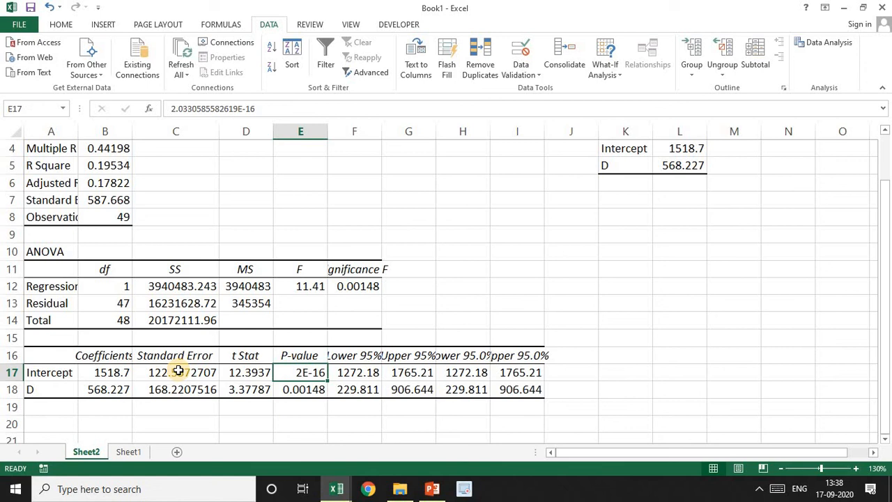
drag(886, 199, 885, 190)
click(104, 202)
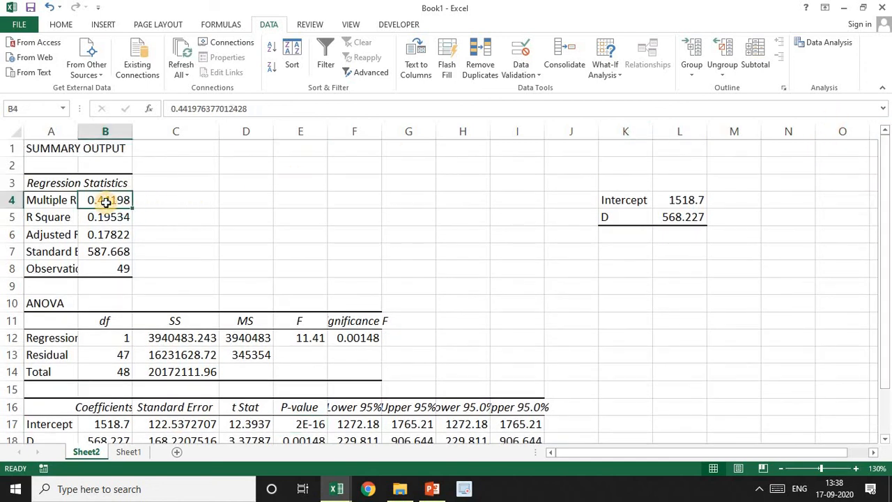
key(Down)
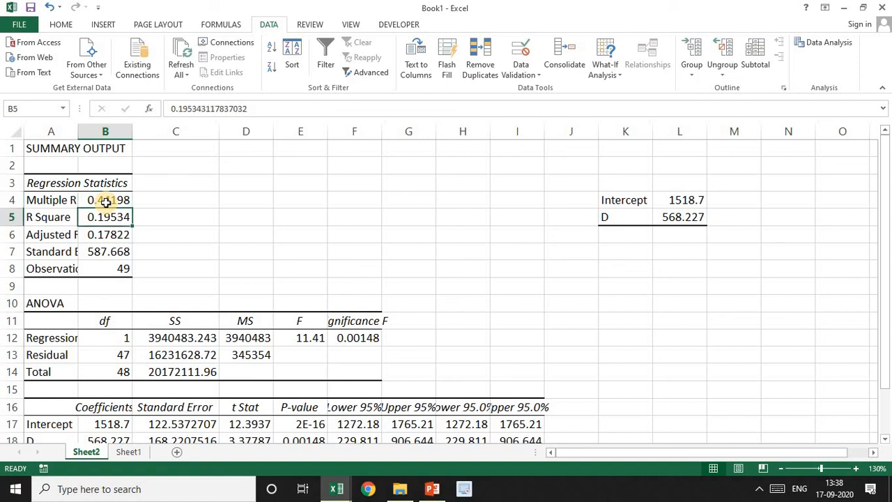
key(Down)
key(Down)
key(Down)
key(Down)
key(Down)
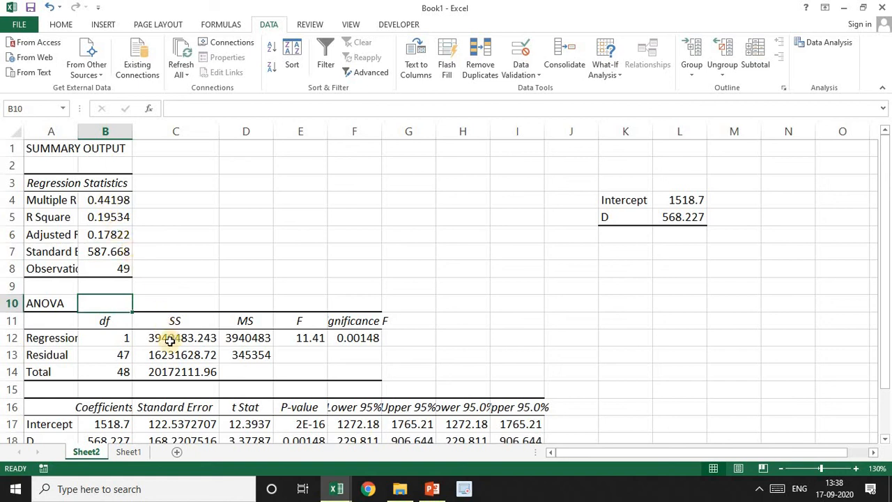
Examine the ANOVA table's regression, residual and total sums of squares, the F value and Significance F
click(206, 354)
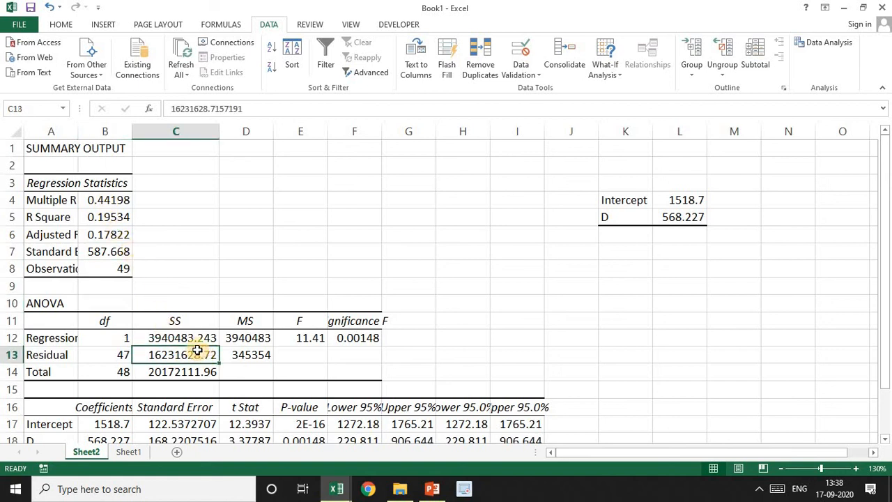
click(188, 339)
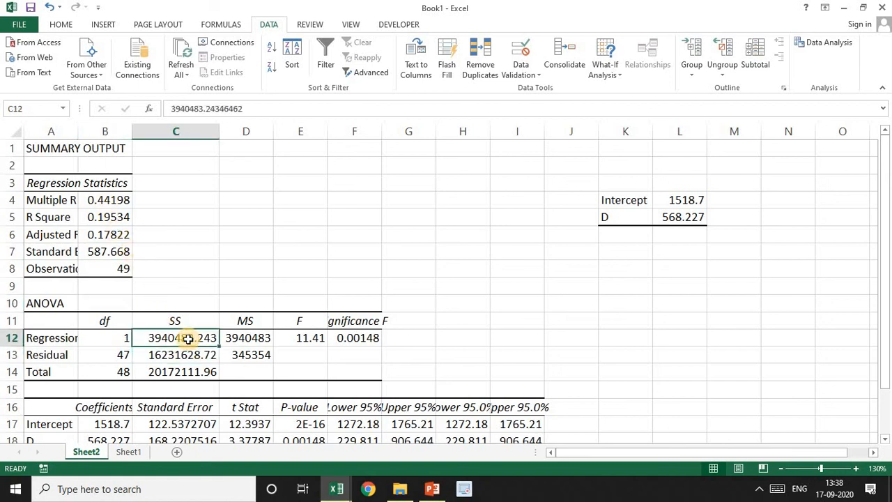
click(167, 373)
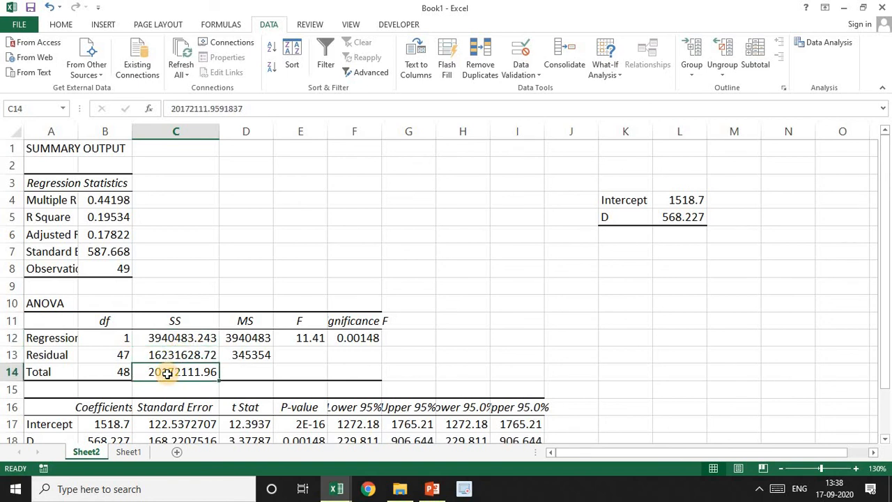
click(311, 337)
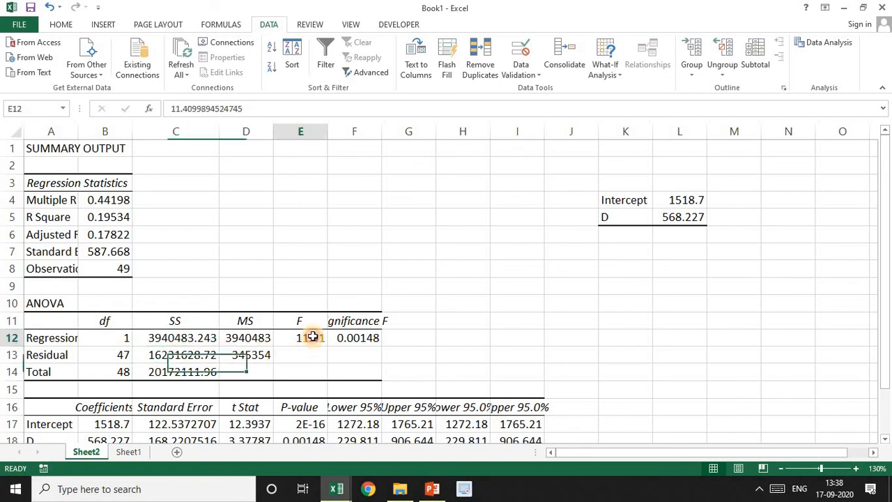
click(363, 338)
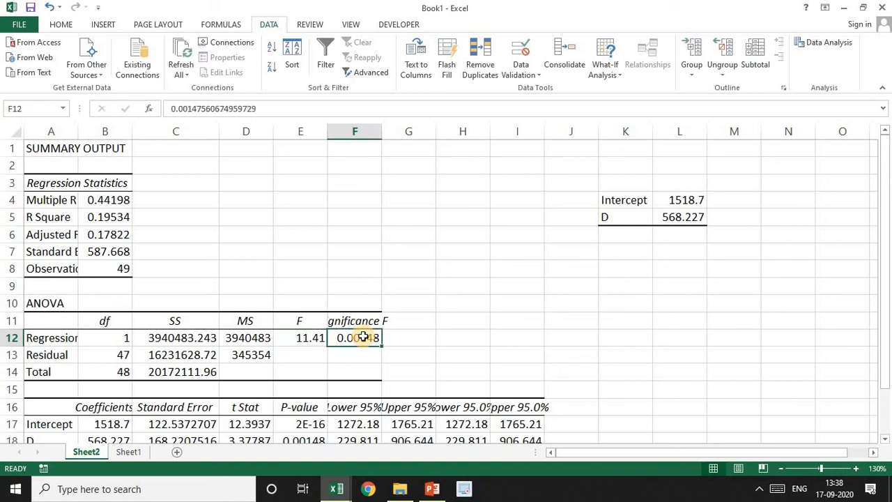
drag(886, 238, 885, 266)
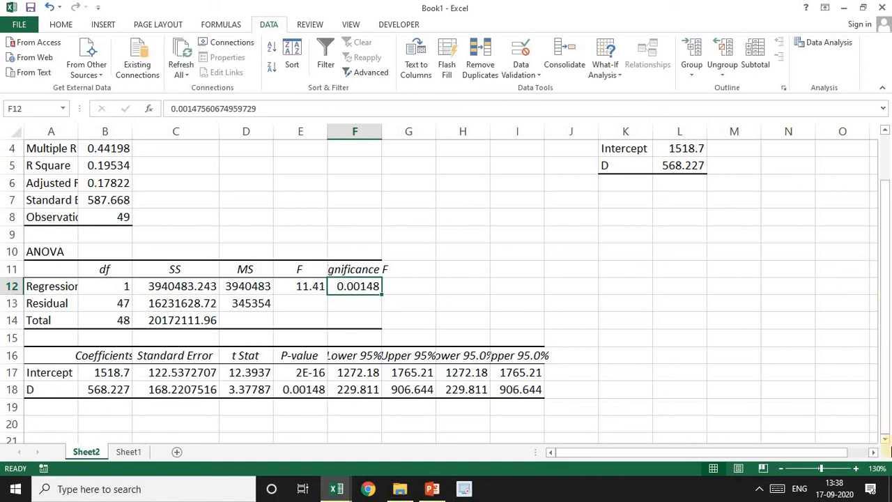
Switch to PowerPoint to review the hypothesis slide, and return to Book1 in Excel to check D's P-value in E18
click(432, 488)
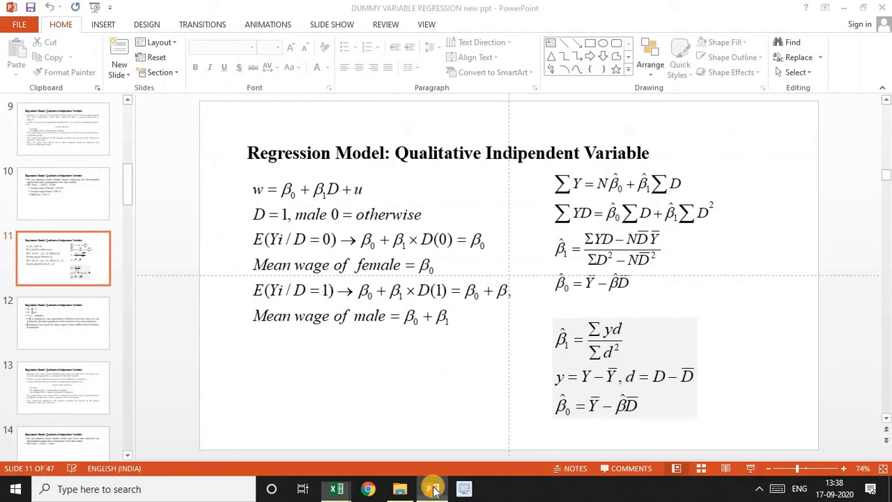
key(Page_Down)
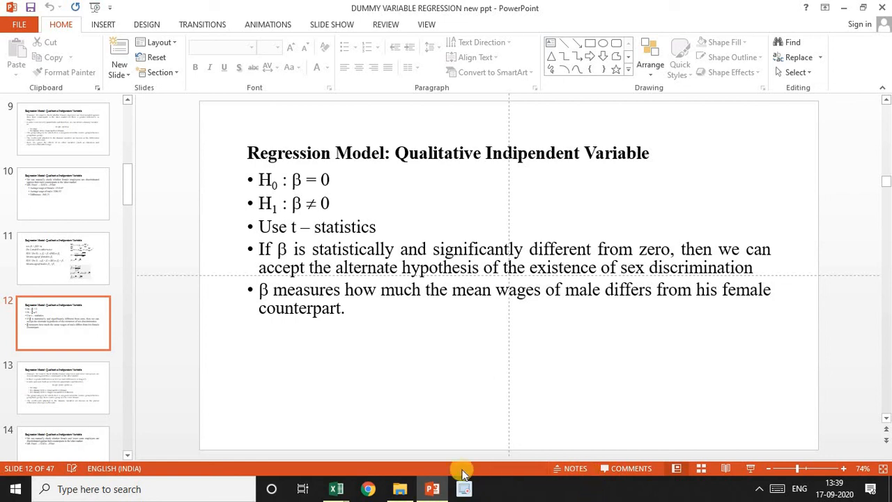
mouse_move(335, 491)
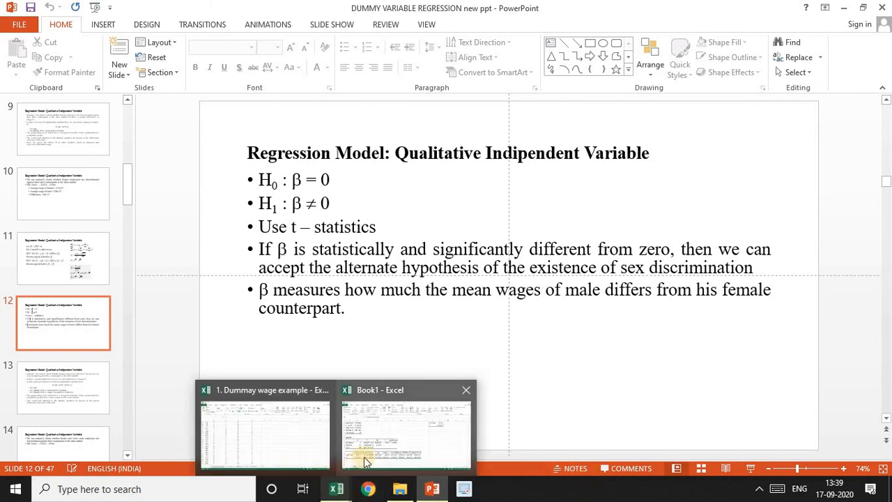
click(387, 453)
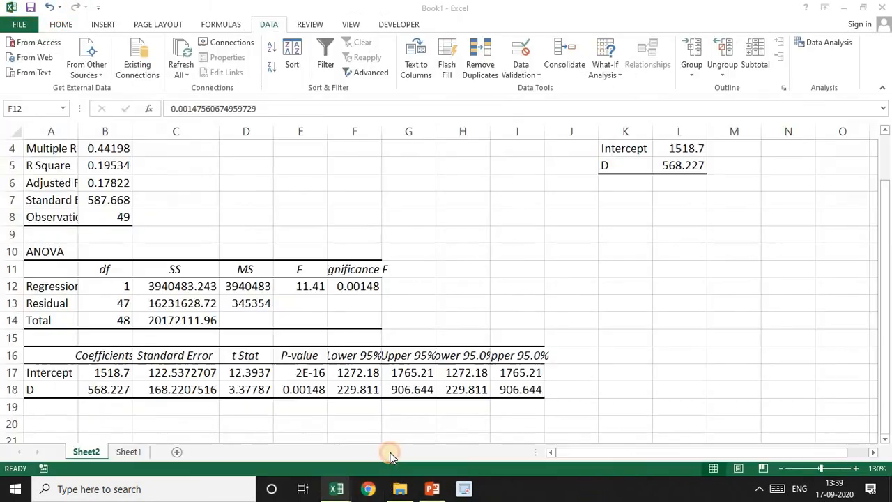
click(307, 388)
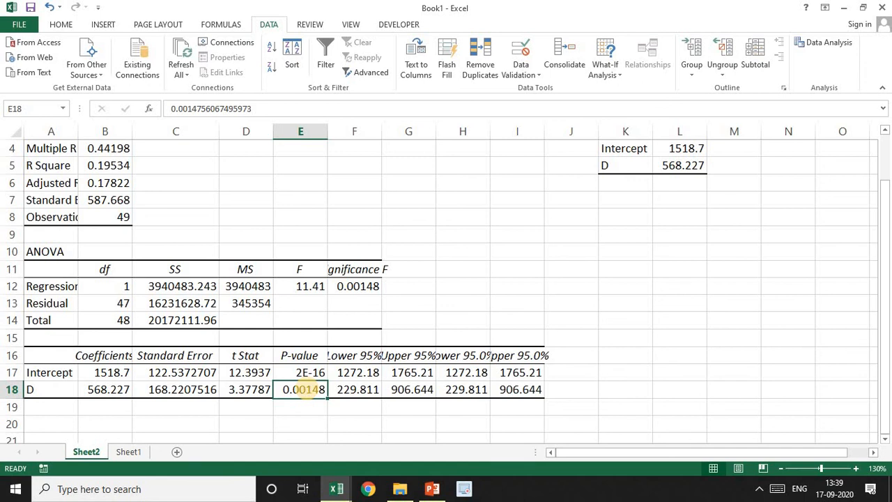
Switch to PowerPoint to read the hypothesis slide 12 against the result and glance at the gender and caste example on slide 13
click(432, 488)
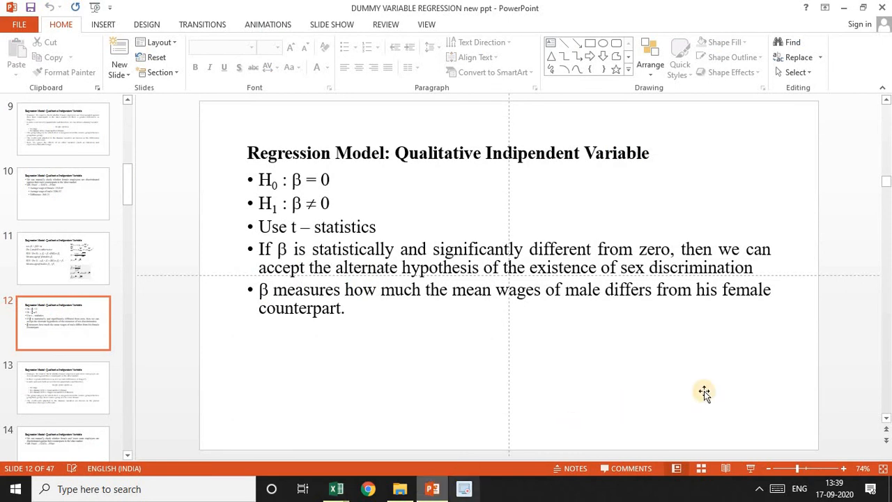
scroll(840, 386, down, 1)
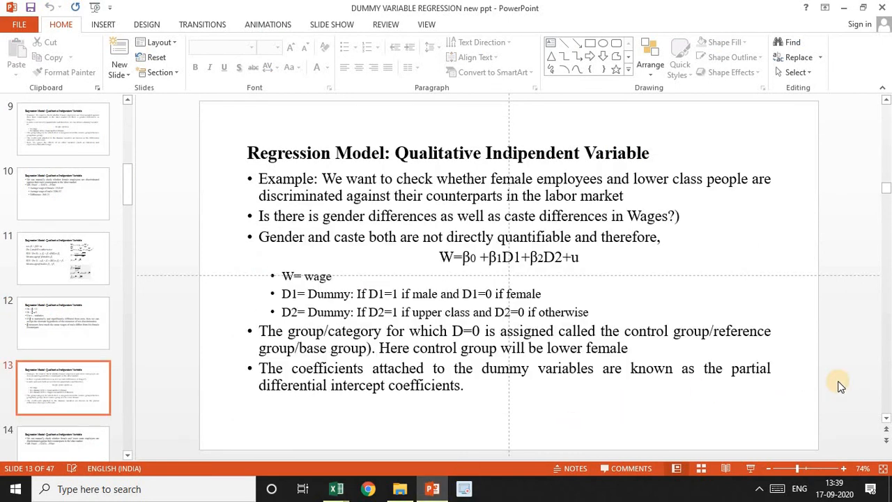
scroll(840, 386, up, 1)
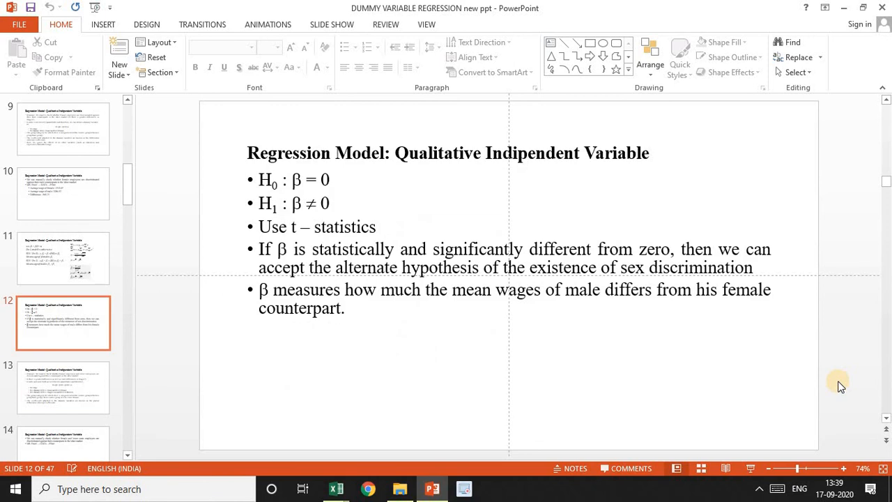
click(456, 489)
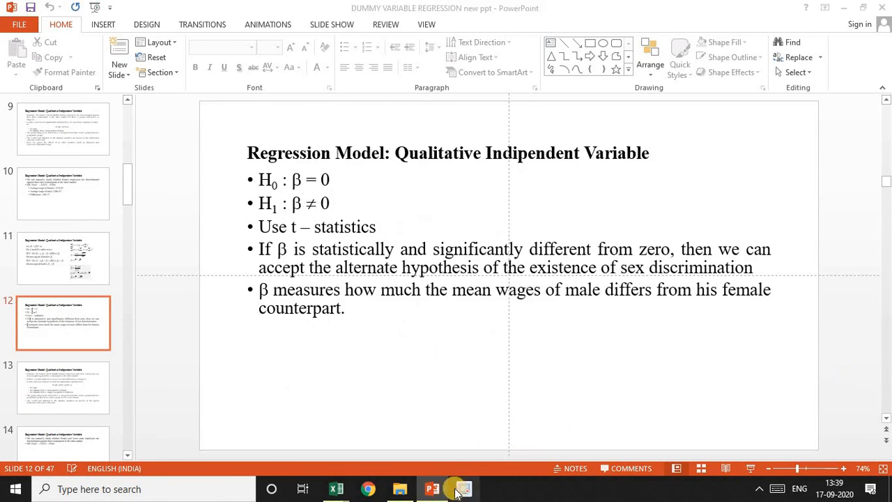